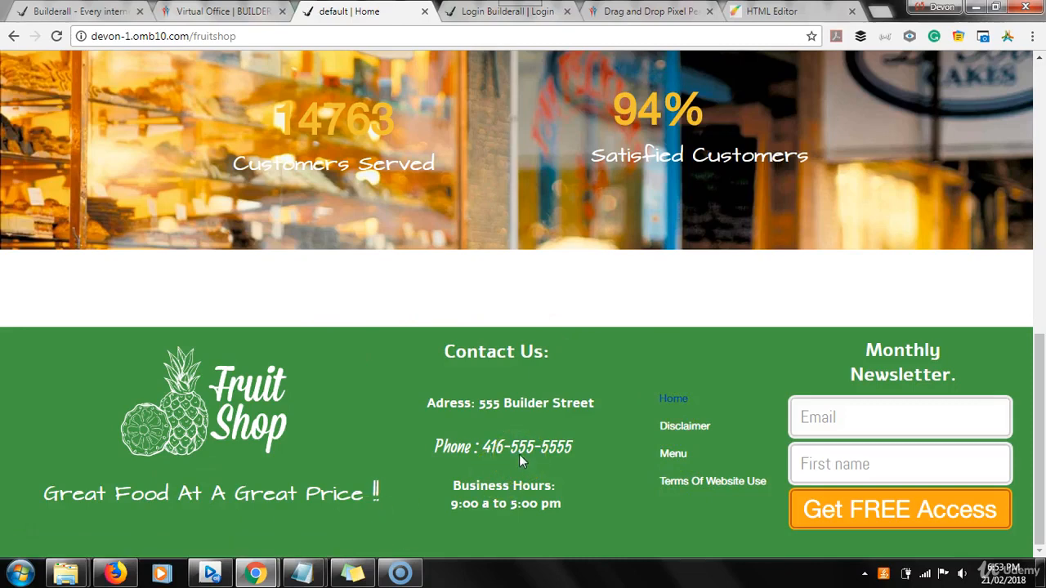
Switch from the live Fruit Shop site to the HTML Editor page editor
{"action": "left_click", "coordinate": [769, 11]}
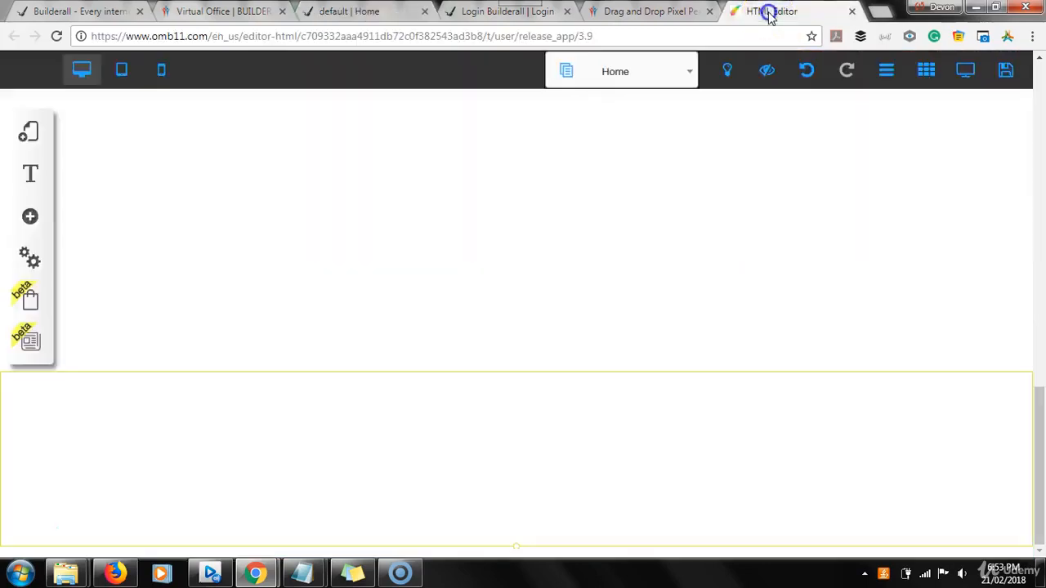
Select the footer section and open Appearance from its Footer_custom_3 options
{"action": "mouse_move", "coordinate": [1041, 439]}
{"action": "left_mouse_down"}
{"action": "mouse_move", "coordinate": [1041, 219]}
{"action": "mouse_move", "coordinate": [1043, 459]}
{"action": "left_mouse_up"}
{"action": "left_click", "coordinate": [497, 421]}
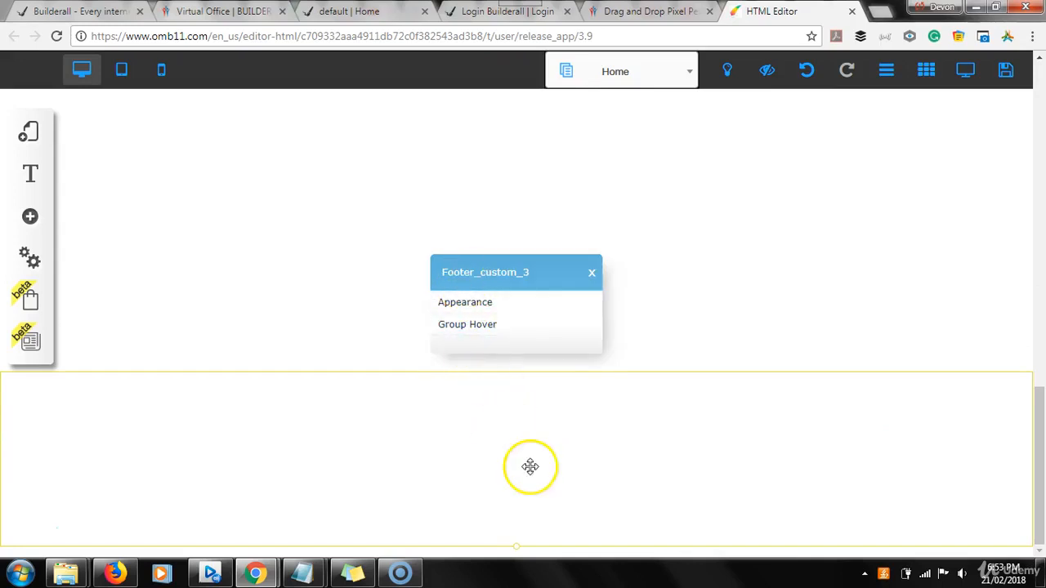
{"action": "left_click", "coordinate": [473, 178]}
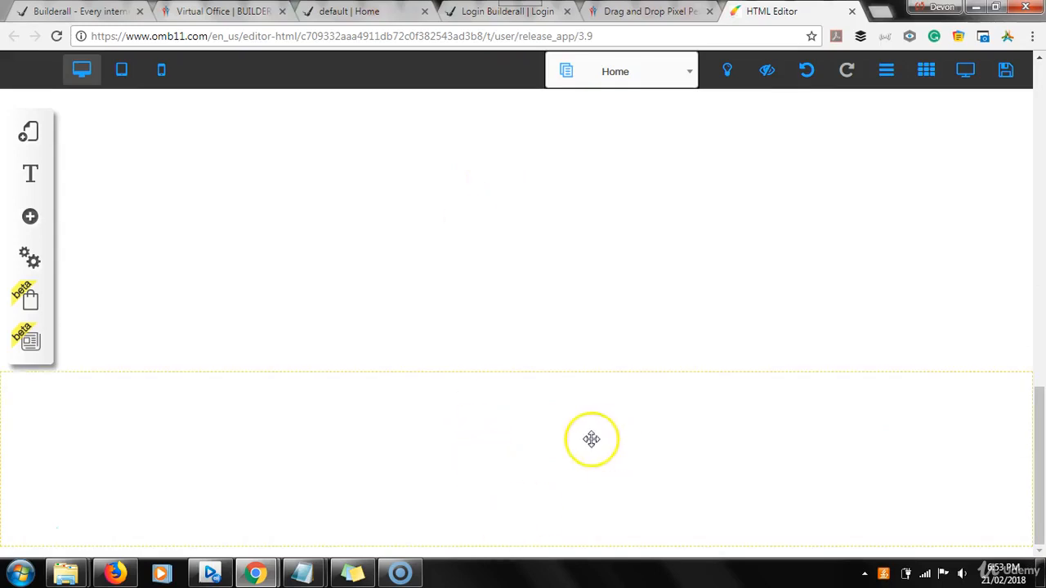
{"action": "left_click", "coordinate": [506, 472]}
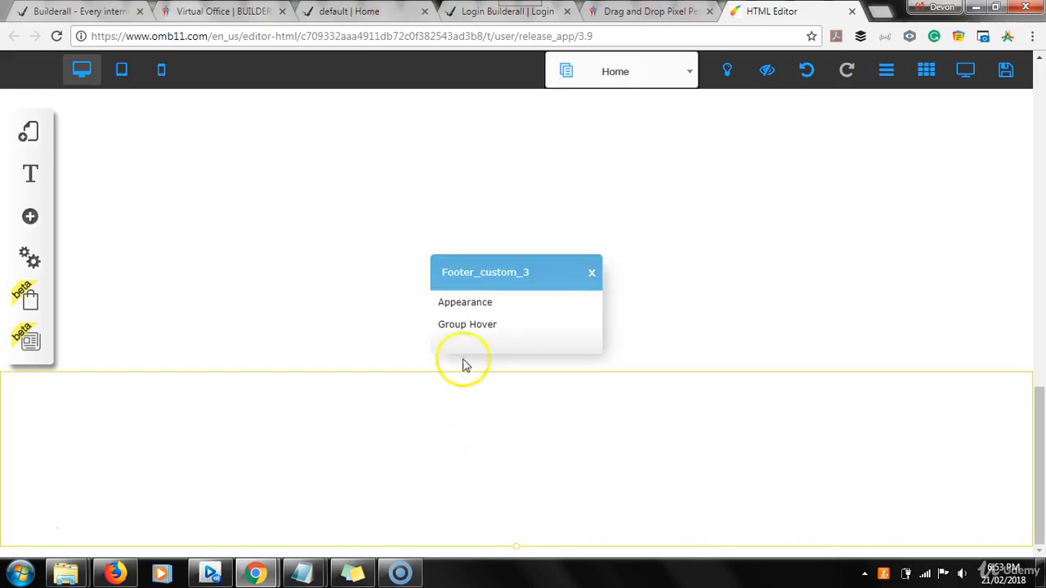
{"action": "left_click", "coordinate": [468, 303]}
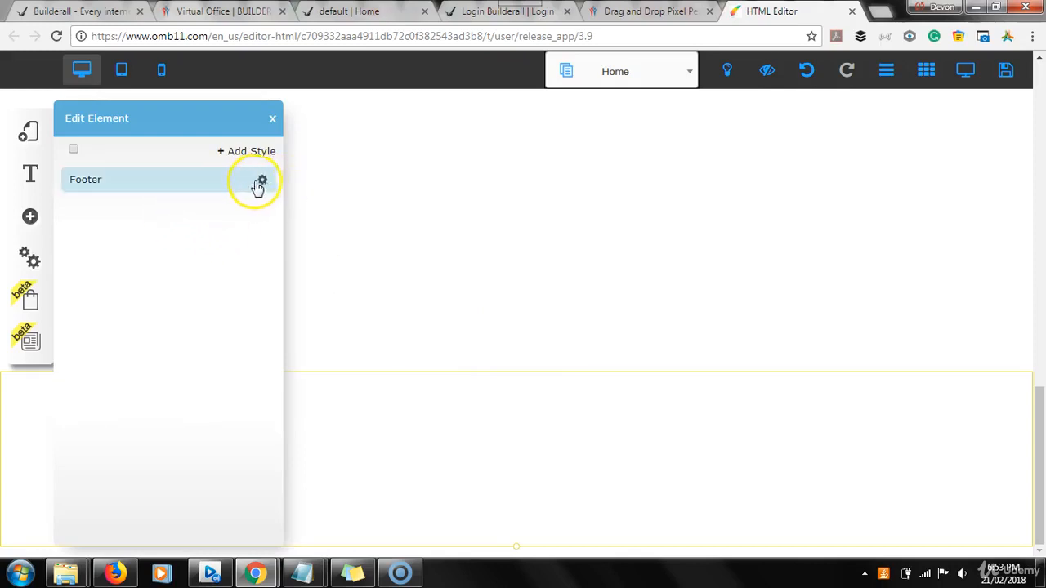
Set the Footer style to a single background using the green favourite colour, no background image
{"action": "left_click", "coordinate": [261, 180]}
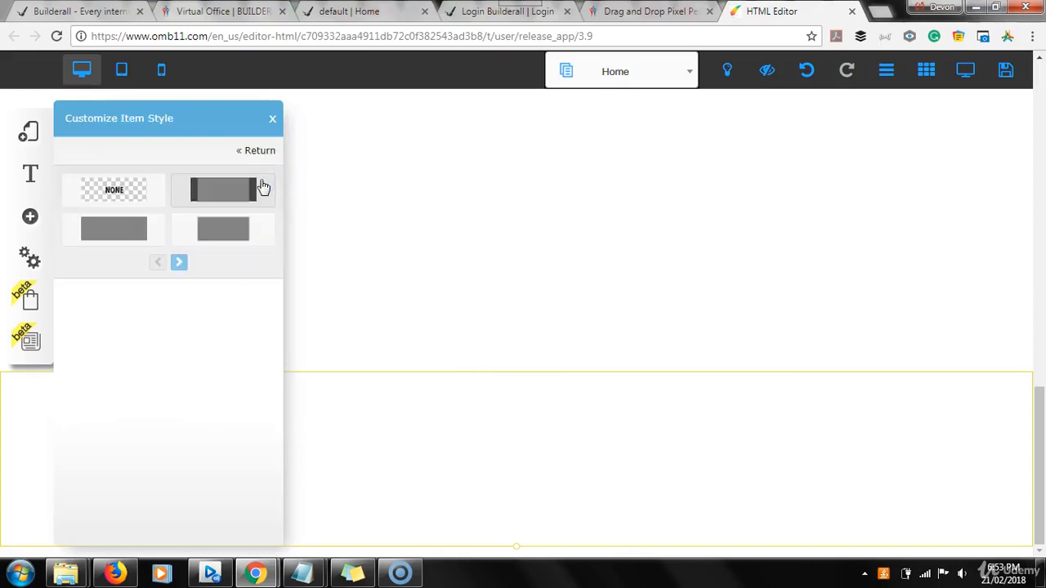
{"action": "left_click", "coordinate": [118, 234]}
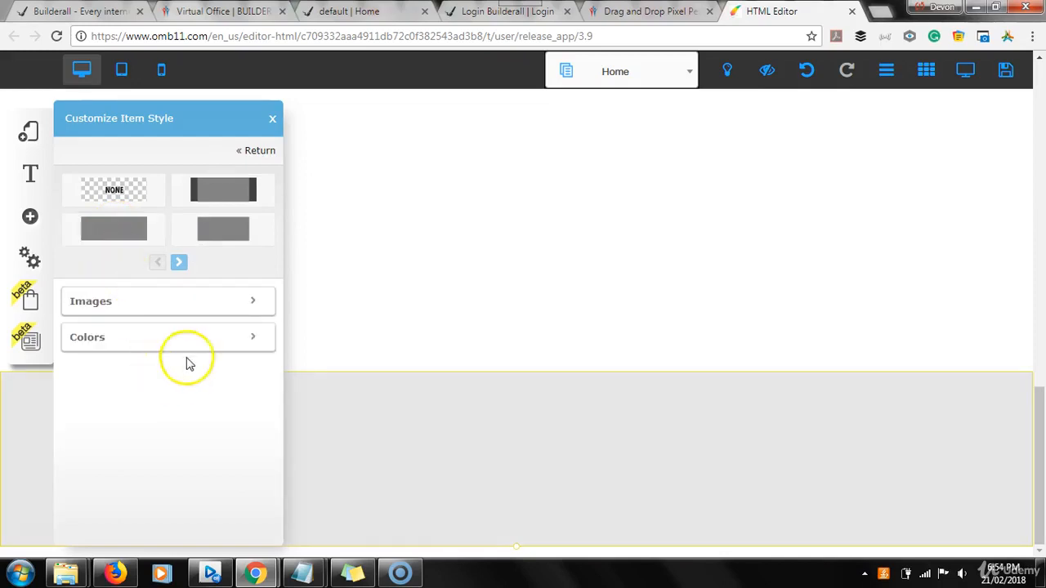
{"action": "left_click", "coordinate": [253, 340]}
{"action": "left_click", "coordinate": [250, 372]}
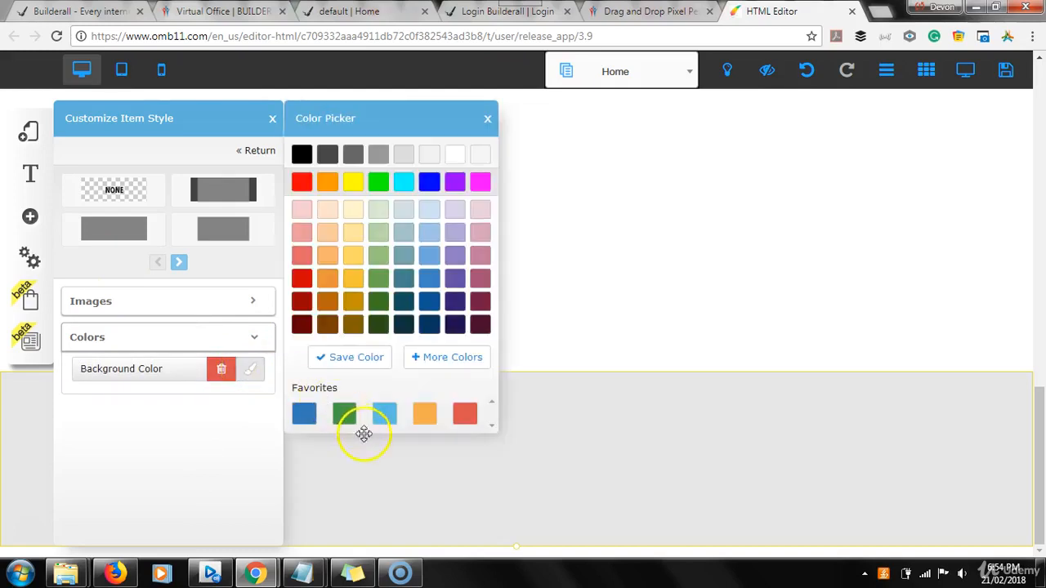
{"action": "left_click", "coordinate": [346, 415]}
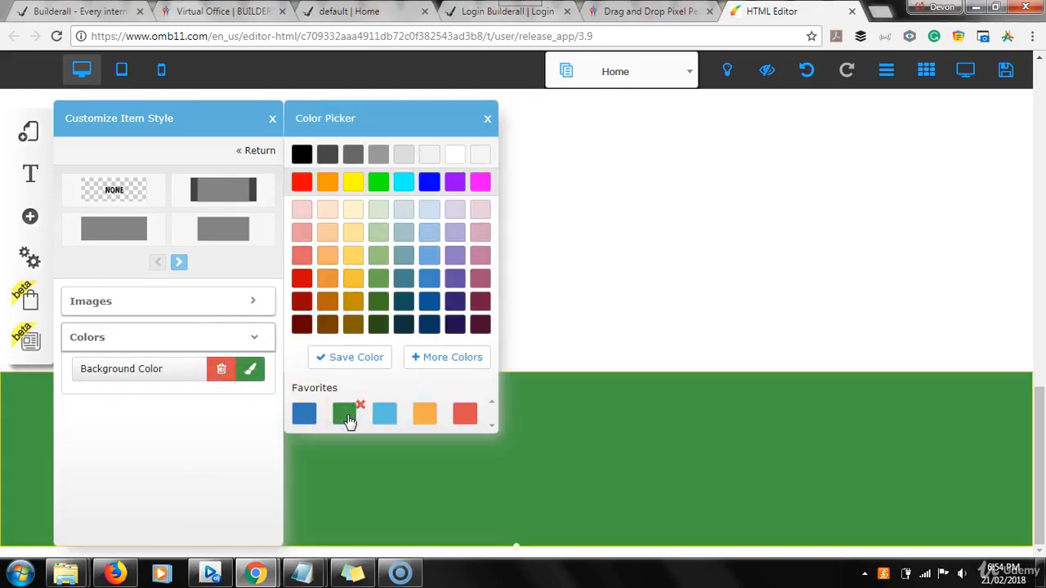
{"action": "left_click", "coordinate": [389, 418]}
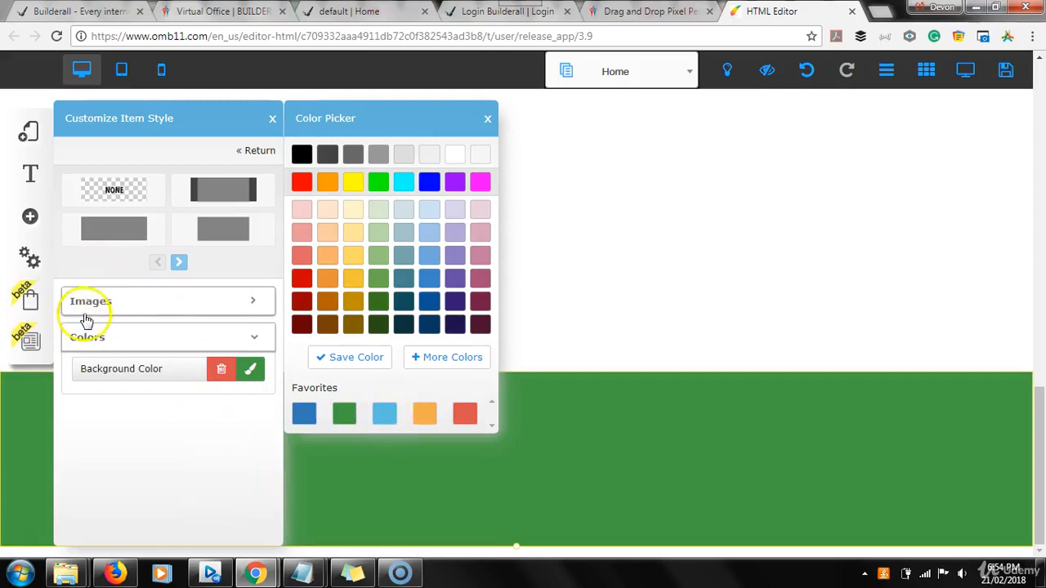
{"action": "left_click", "coordinate": [255, 303]}
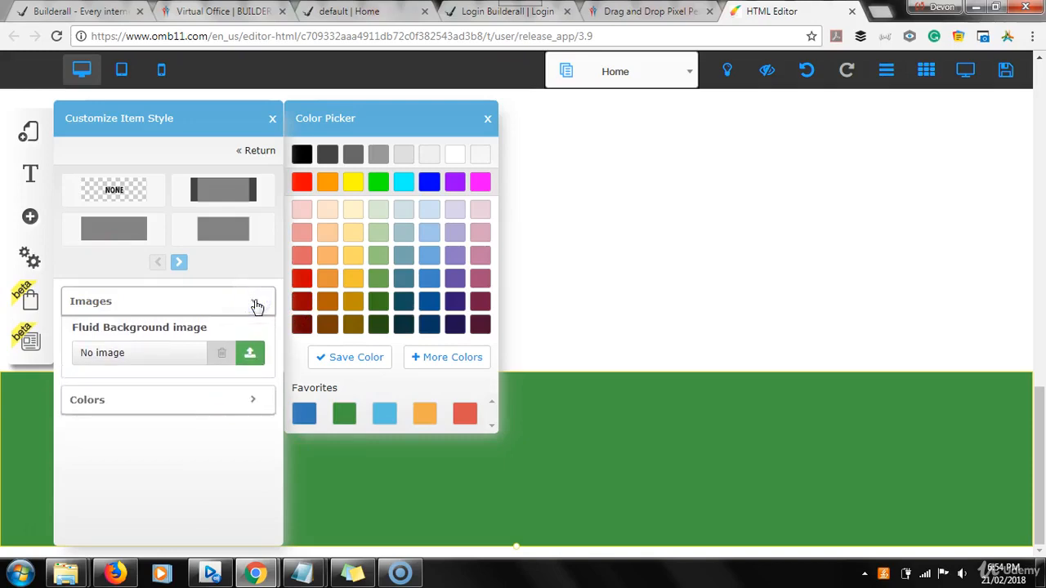
{"action": "left_click", "coordinate": [251, 370]}
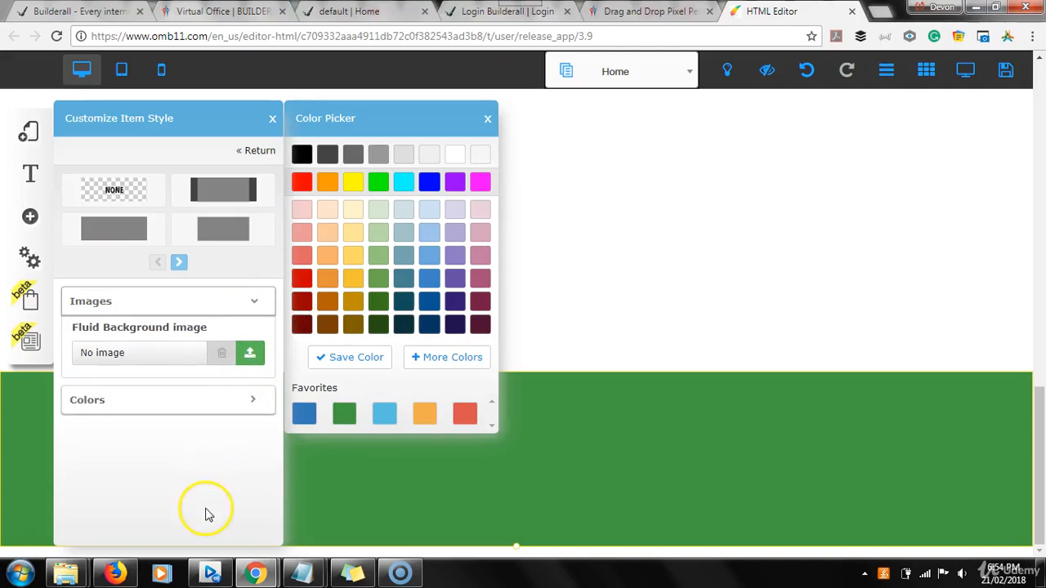
{"action": "left_click", "coordinate": [567, 401]}
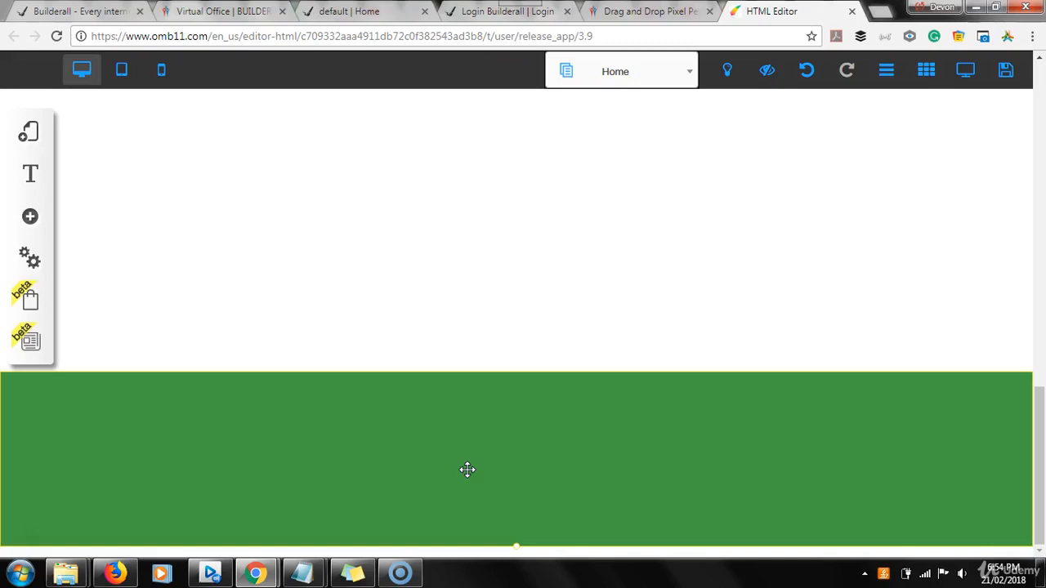
Insert a plain Image element onto the page
{"action": "left_click", "coordinate": [29, 221]}
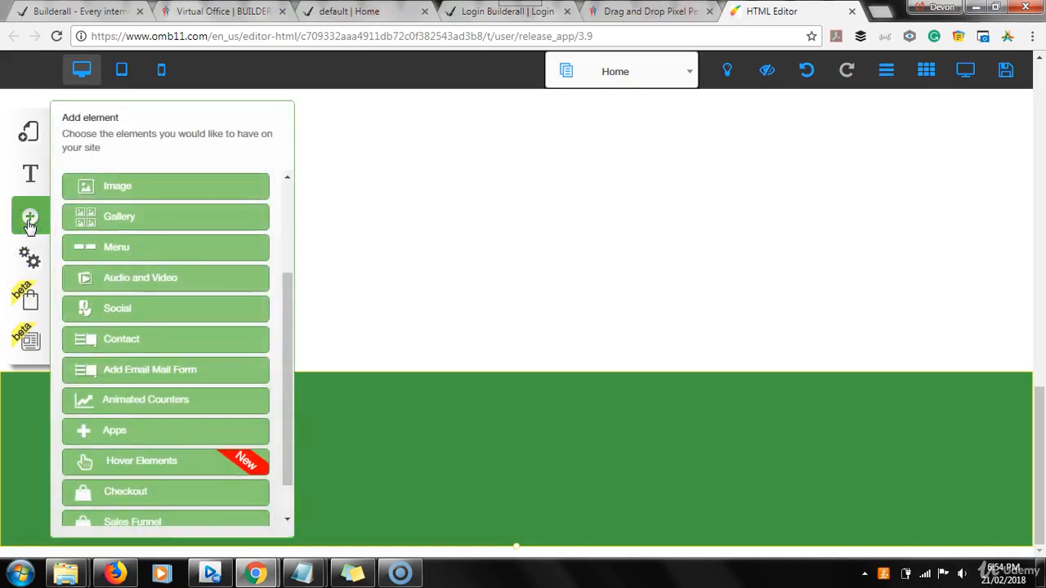
{"action": "left_click", "coordinate": [136, 188]}
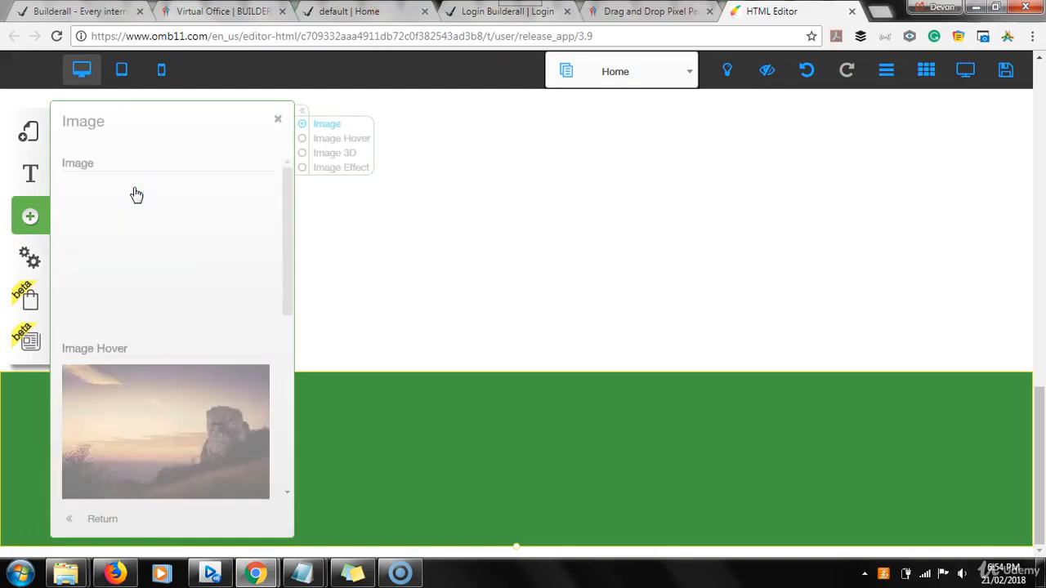
{"action": "left_click", "coordinate": [143, 247]}
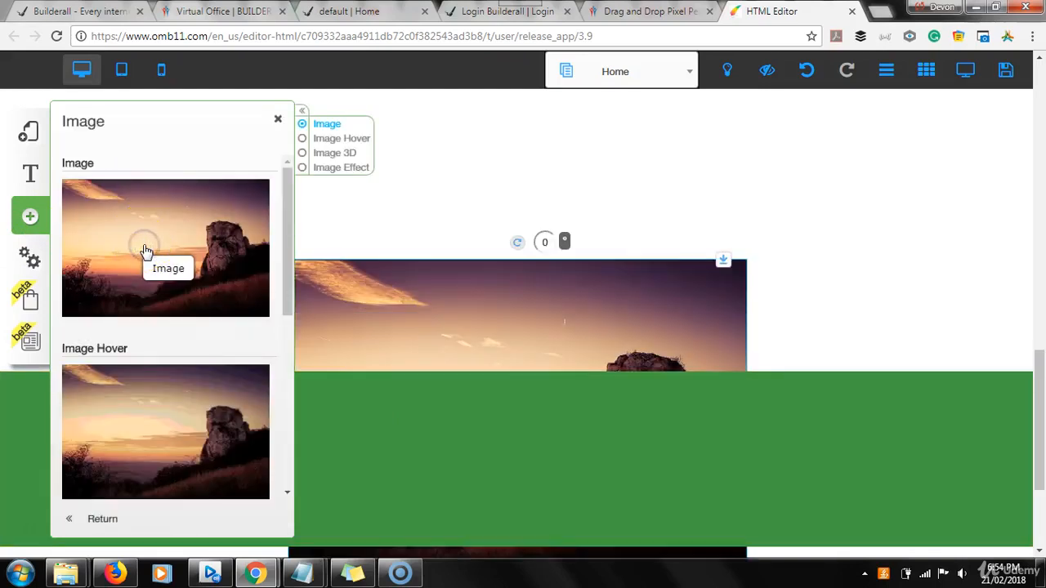
{"action": "left_click", "coordinate": [458, 354]}
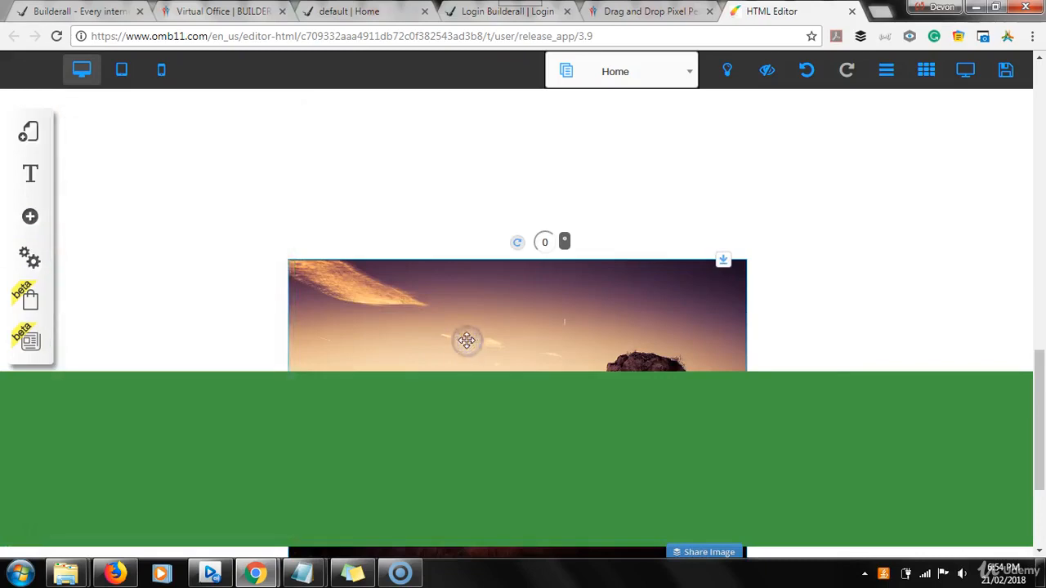
Move the image just above the green footer and shrink it to about 350 px wide
{"action": "left_click_drag", "start_coordinate": [435, 265], "coordinate": [404, 173]}
{"action": "left_click", "coordinate": [750, 269]}
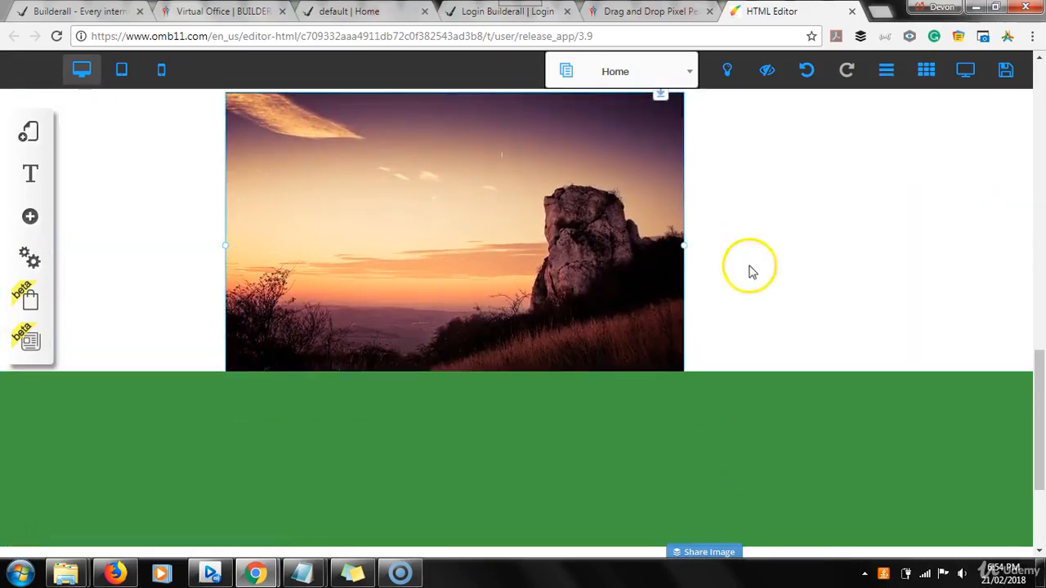
{"action": "left_click", "coordinate": [559, 208]}
{"action": "left_click_drag", "start_coordinate": [1040, 400], "coordinate": [1038, 364]}
{"action": "left_click", "coordinate": [530, 397]}
{"action": "left_click_drag", "start_coordinate": [530, 396], "coordinate": [525, 357]}
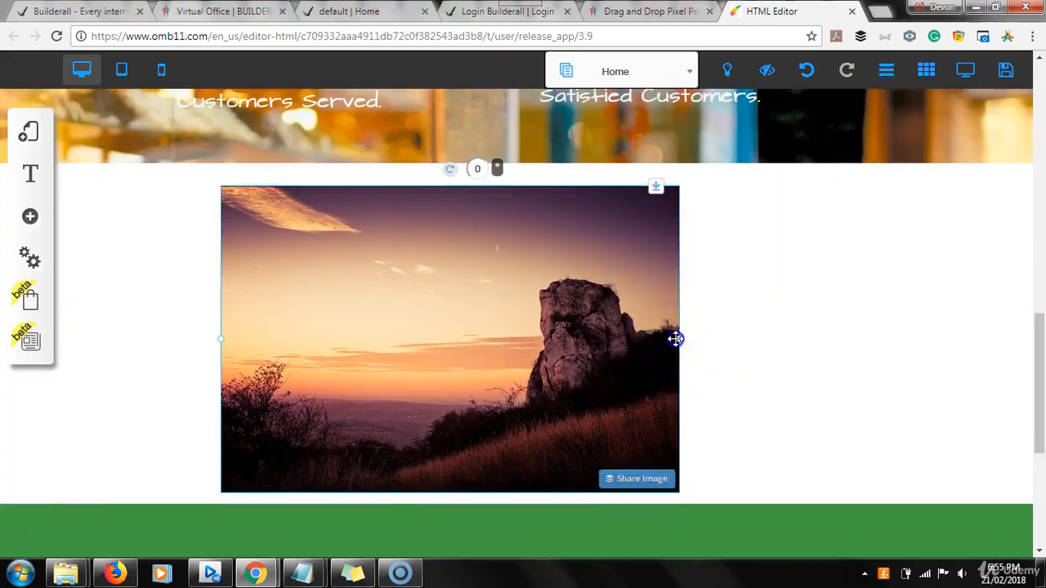
{"action": "left_click_drag", "start_coordinate": [675, 338], "coordinate": [488, 325]}
{"action": "left_click", "coordinate": [414, 281]}
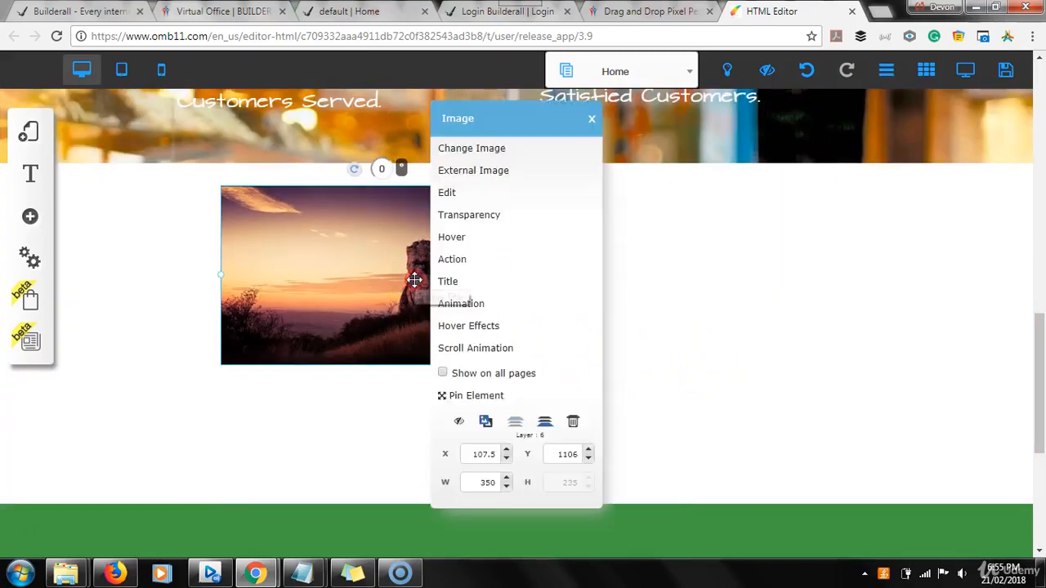
Replace the image's picture with the white Fruit Shop pineapple logo
{"action": "left_click", "coordinate": [468, 156]}
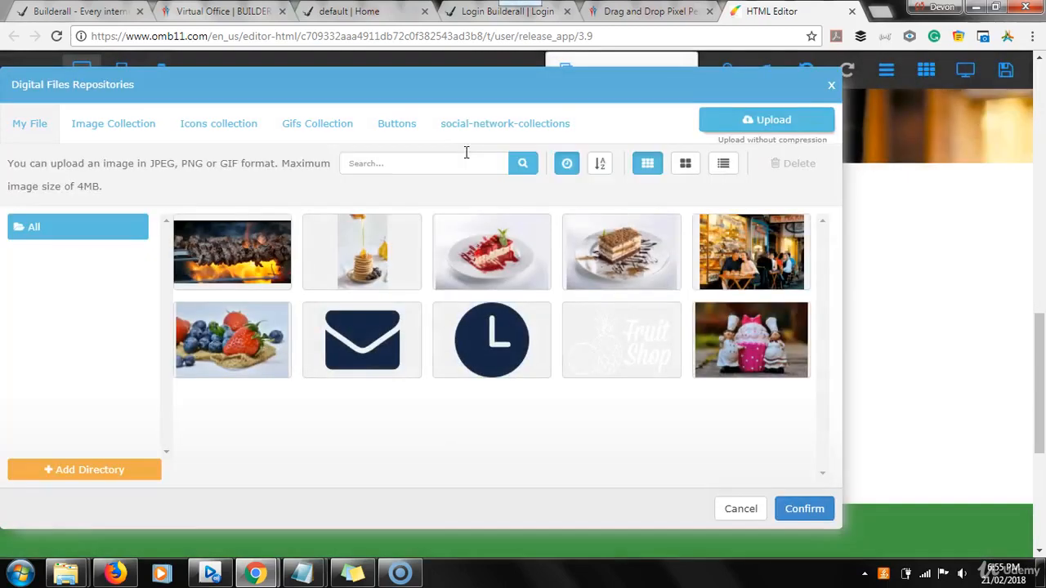
{"action": "left_click", "coordinate": [590, 347]}
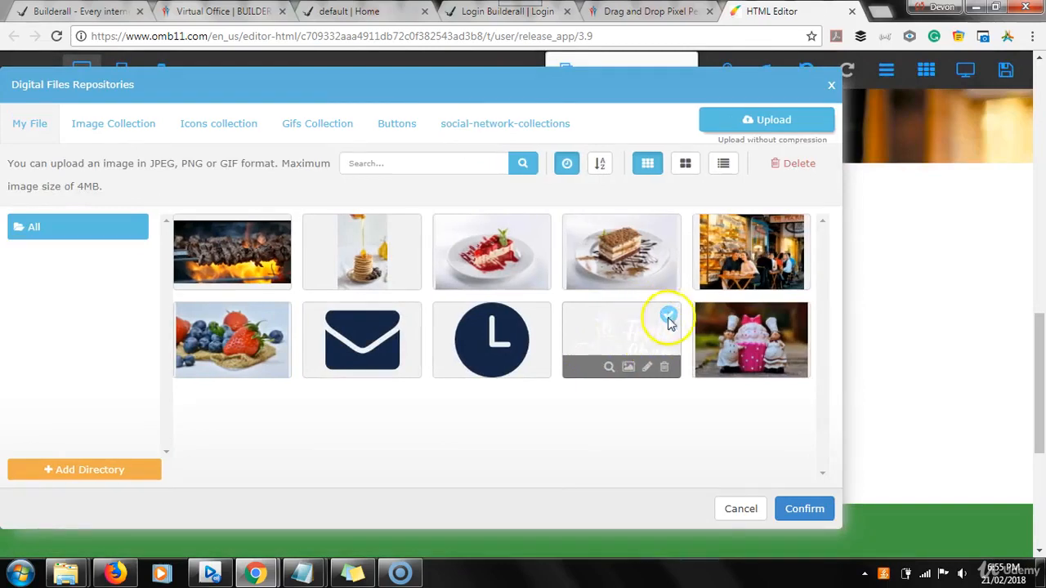
{"action": "left_click", "coordinate": [804, 508]}
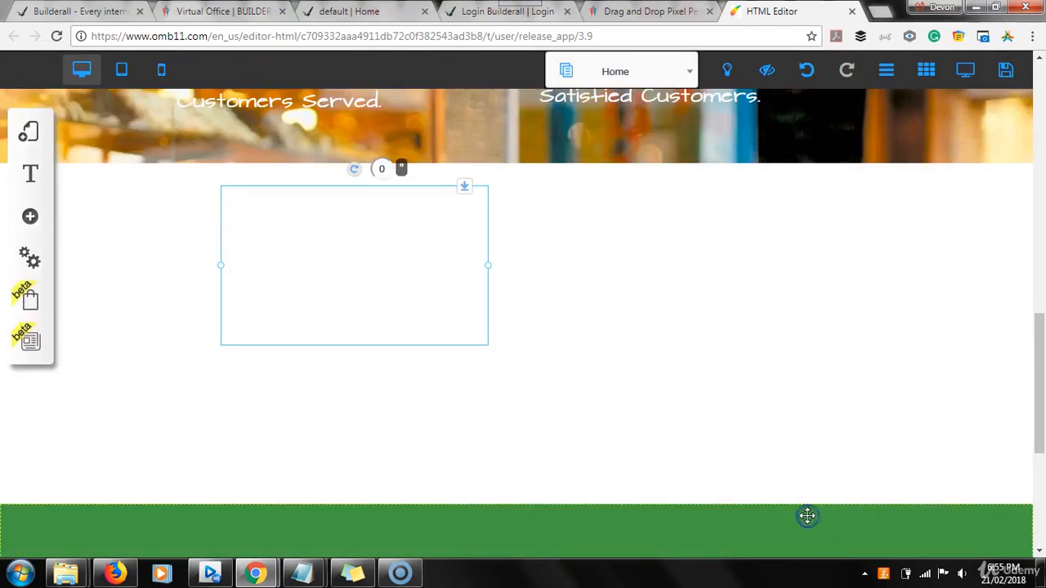
Place the Fruit Shop logo at the left of the green footer and shrink it
{"action": "left_click_drag", "start_coordinate": [362, 281], "coordinate": [298, 499]}
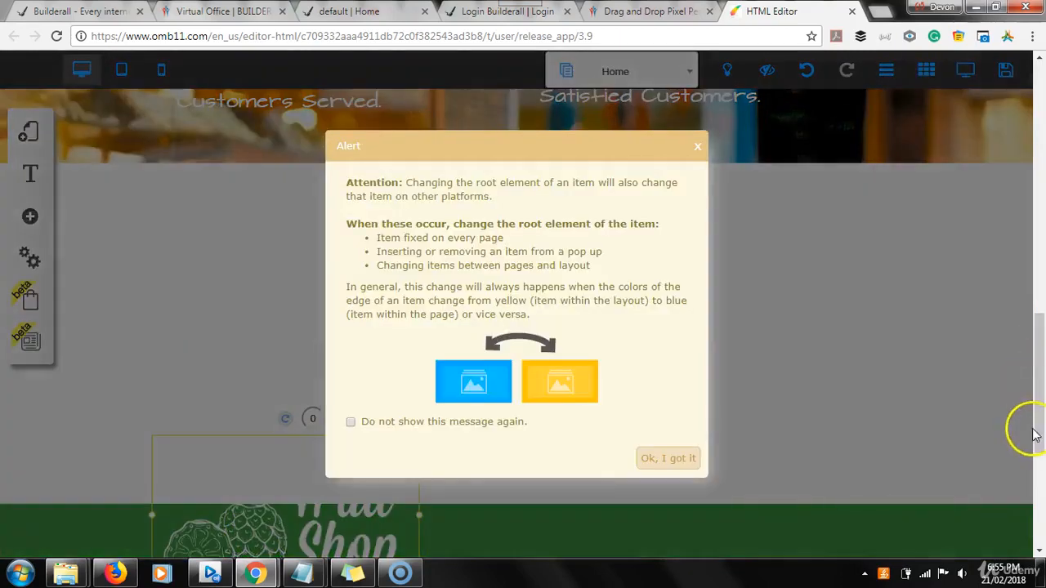
{"action": "left_click", "coordinate": [666, 469]}
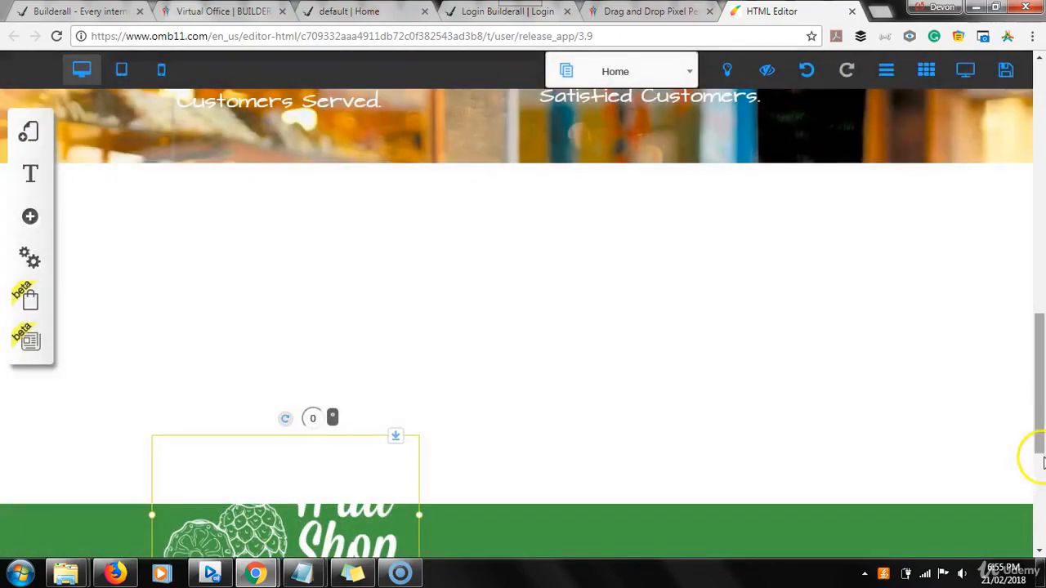
{"action": "left_click_drag", "start_coordinate": [1037, 388], "coordinate": [1037, 457]}
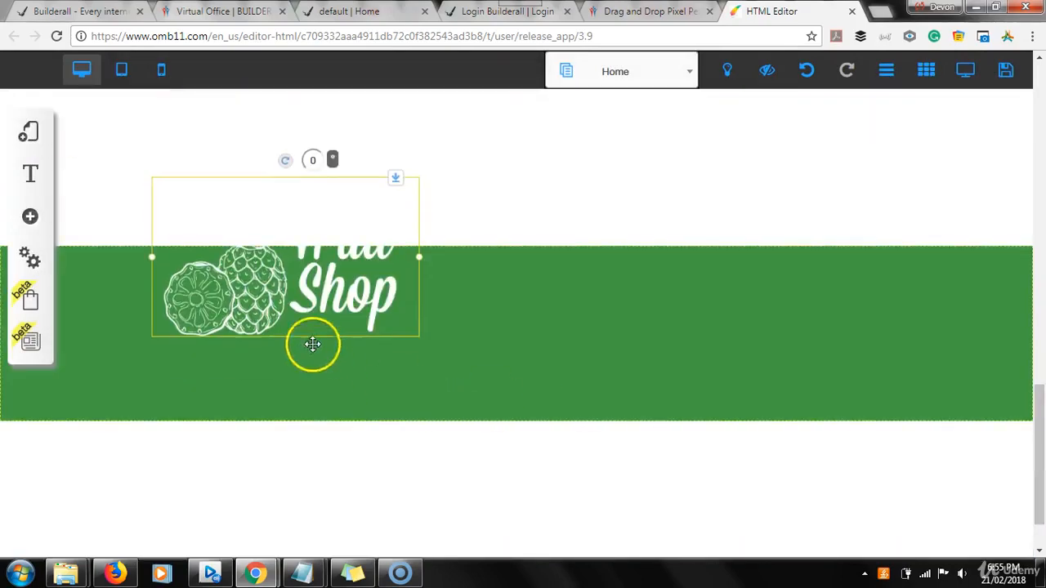
{"action": "left_click_drag", "start_coordinate": [291, 299], "coordinate": [259, 372]}
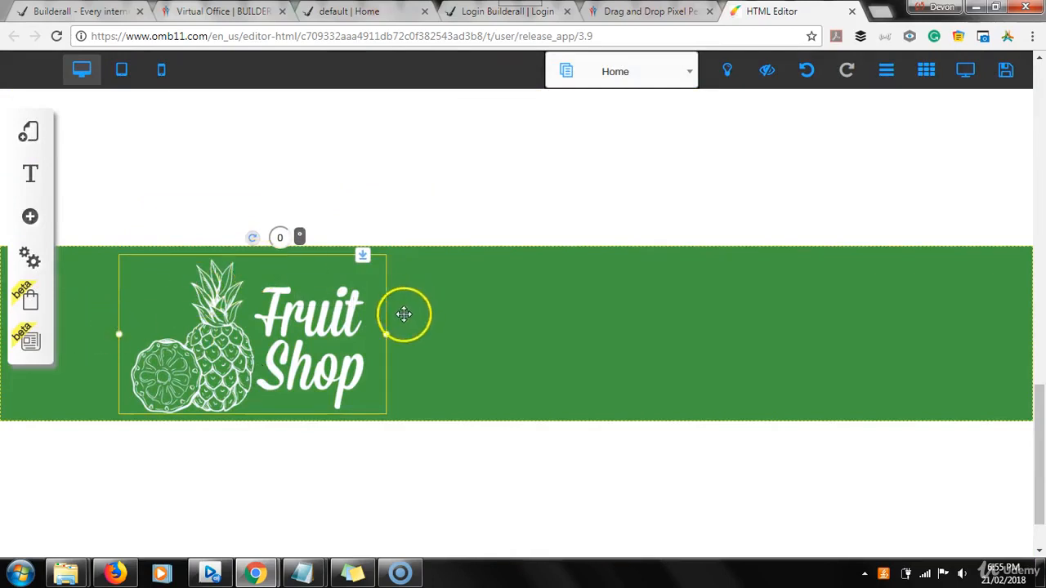
{"action": "left_click_drag", "start_coordinate": [388, 337], "coordinate": [299, 306]}
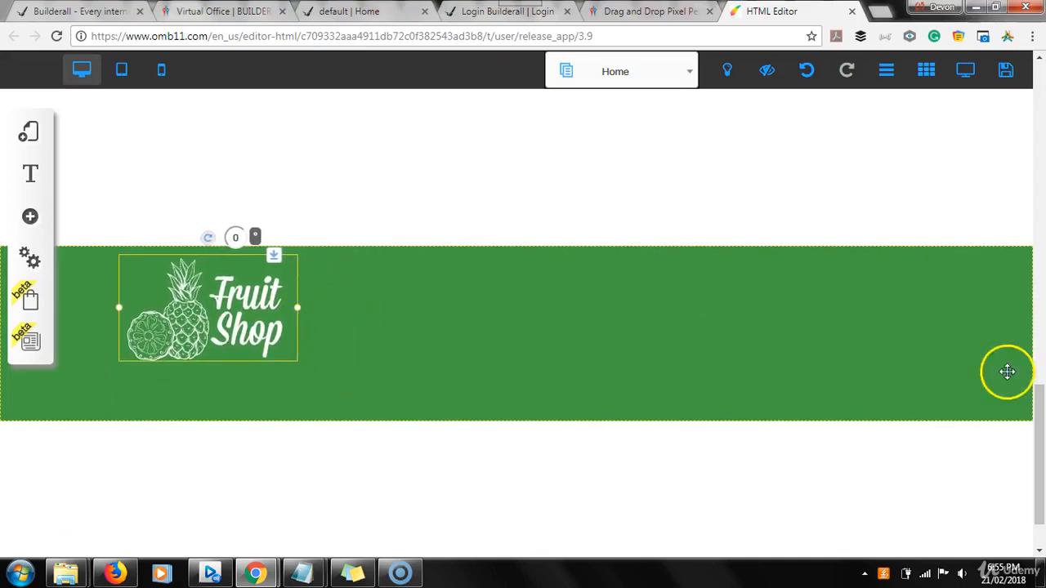
{"action": "left_click", "coordinate": [506, 334]}
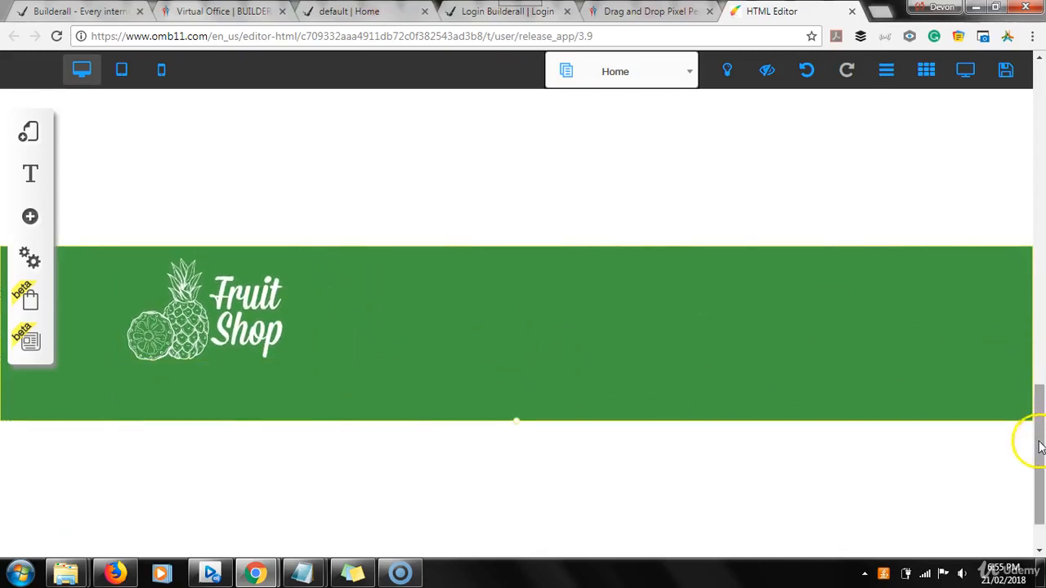
{"action": "left_click_drag", "start_coordinate": [1040, 447], "coordinate": [1039, 421]}
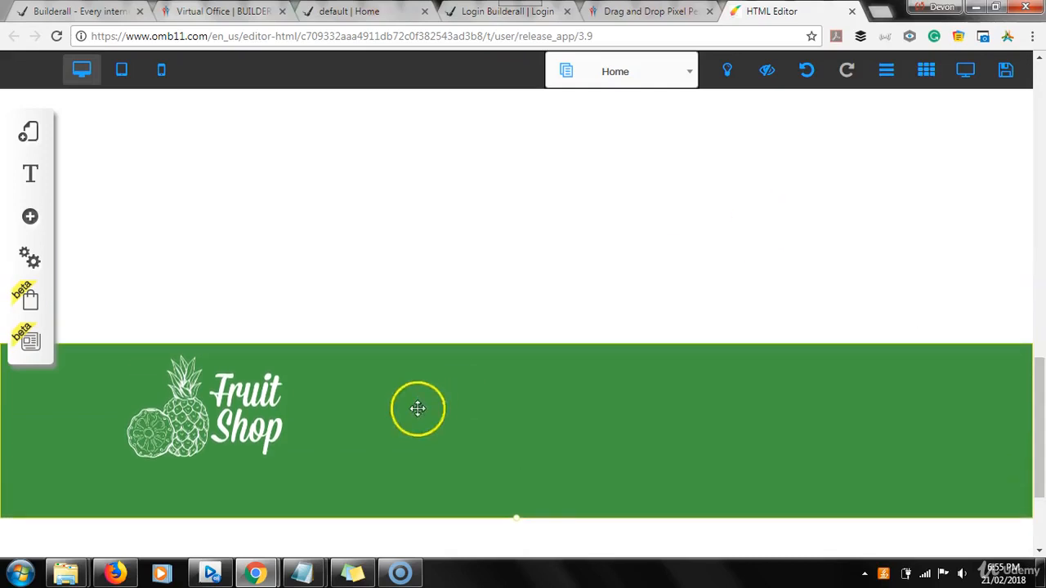
{"action": "left_click_drag", "start_coordinate": [1041, 459], "coordinate": [1041, 458]}
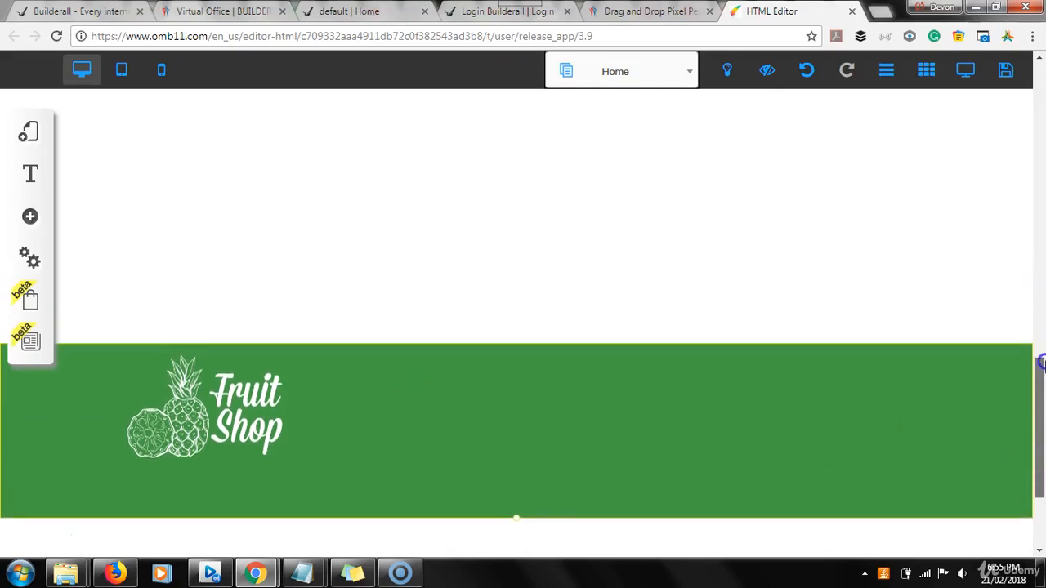
{"action": "left_click_drag", "start_coordinate": [1041, 363], "coordinate": [1041, 265]}
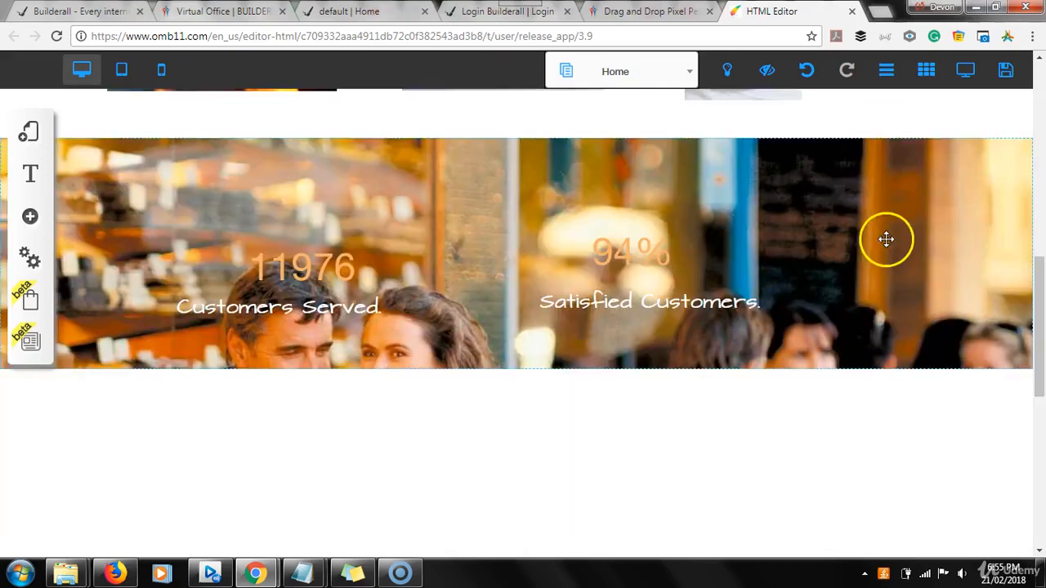
Check the finished footer on the live page, then return to the editor
{"action": "left_click", "coordinate": [362, 13]}
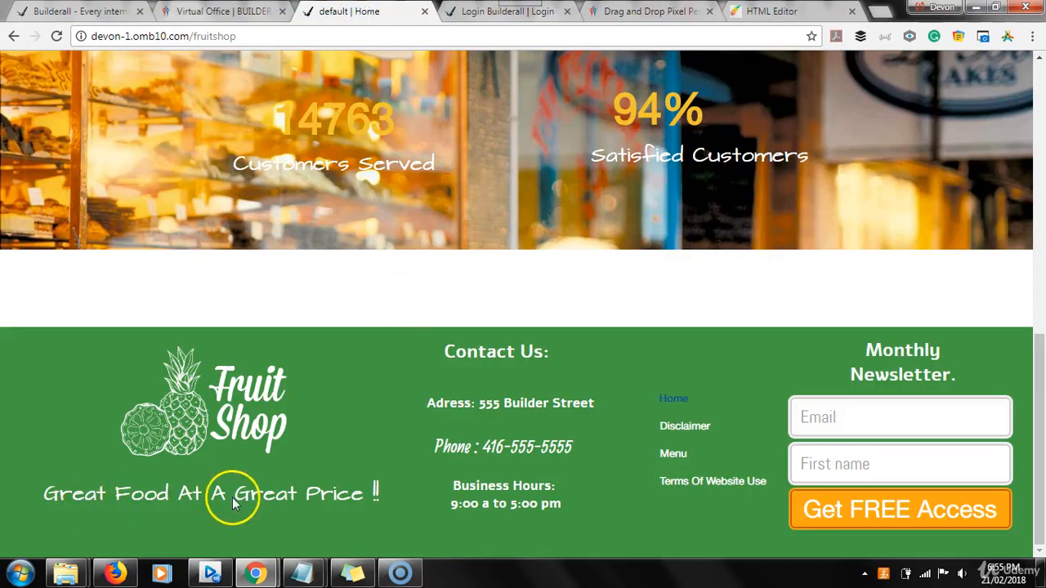
{"action": "left_click", "coordinate": [760, 13]}
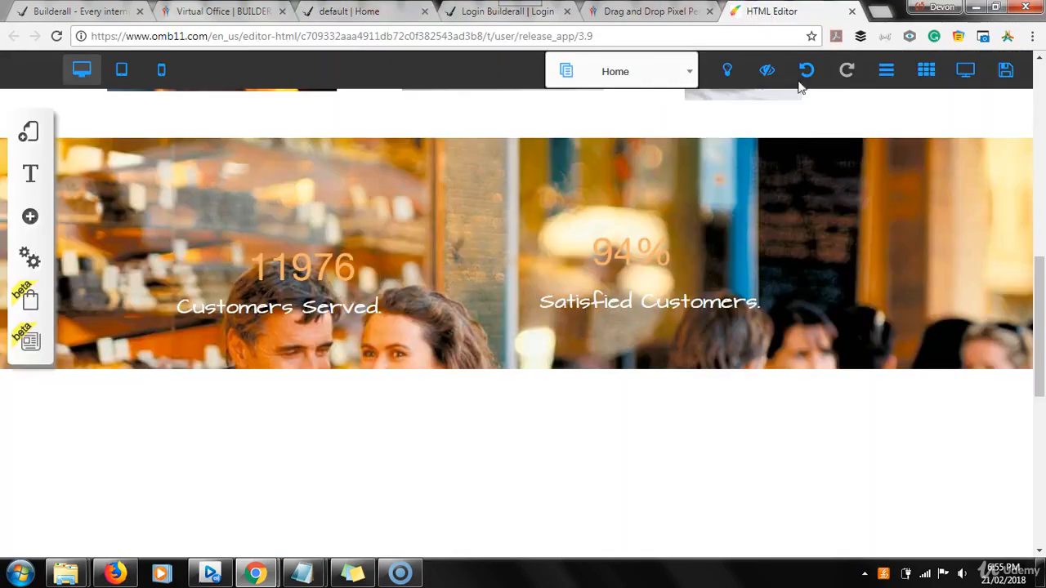
{"action": "left_click_drag", "start_coordinate": [1041, 349], "coordinate": [1042, 161]}
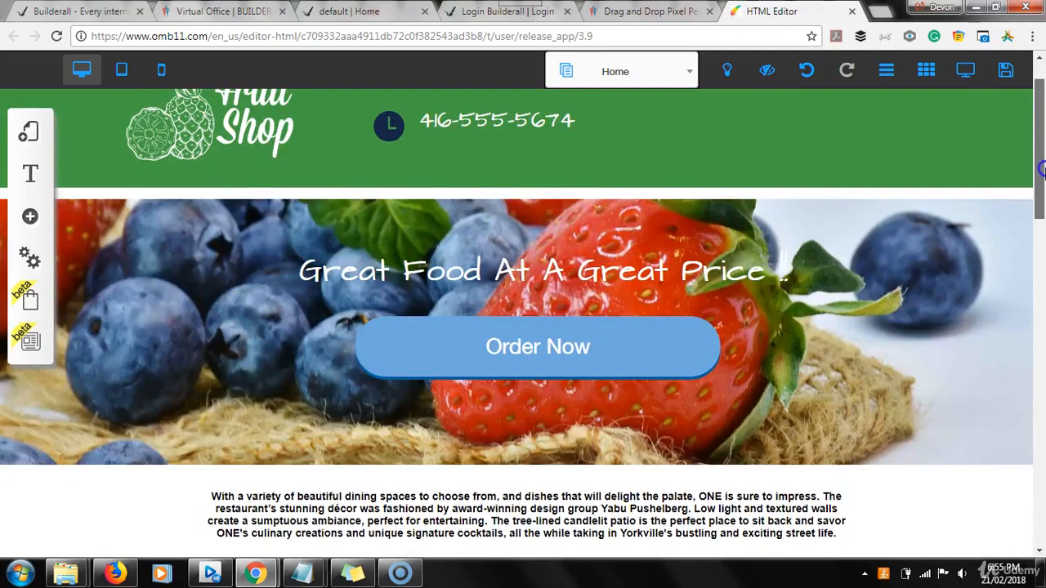
Duplicate the 'Great Food At A Great Price !!' heading and drag the copy below the food photos
{"action": "left_click", "coordinate": [597, 283]}
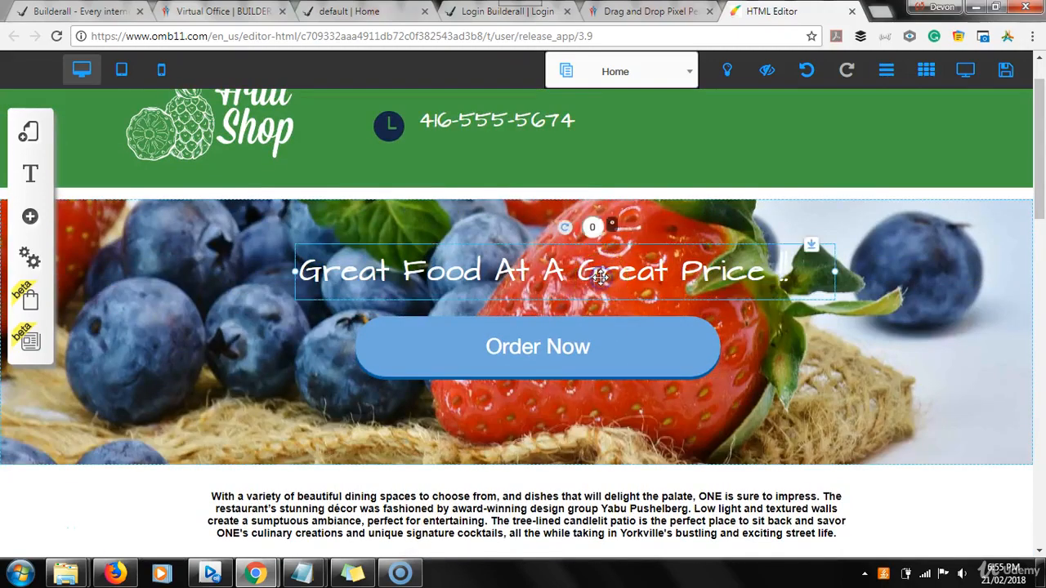
{"action": "key", "text": "ctrl+v"}
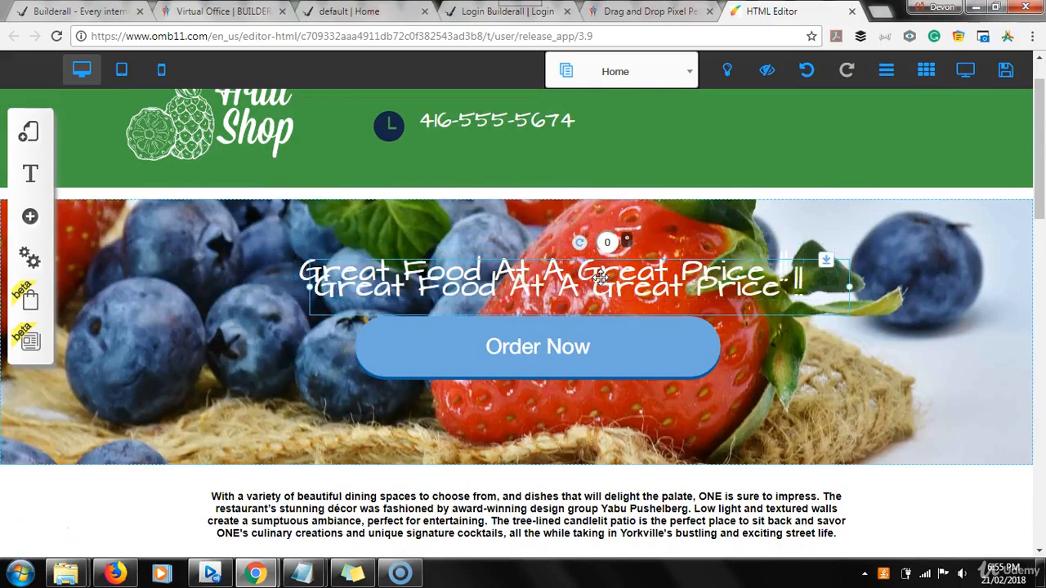
{"action": "left_click_drag", "start_coordinate": [468, 285], "coordinate": [261, 504]}
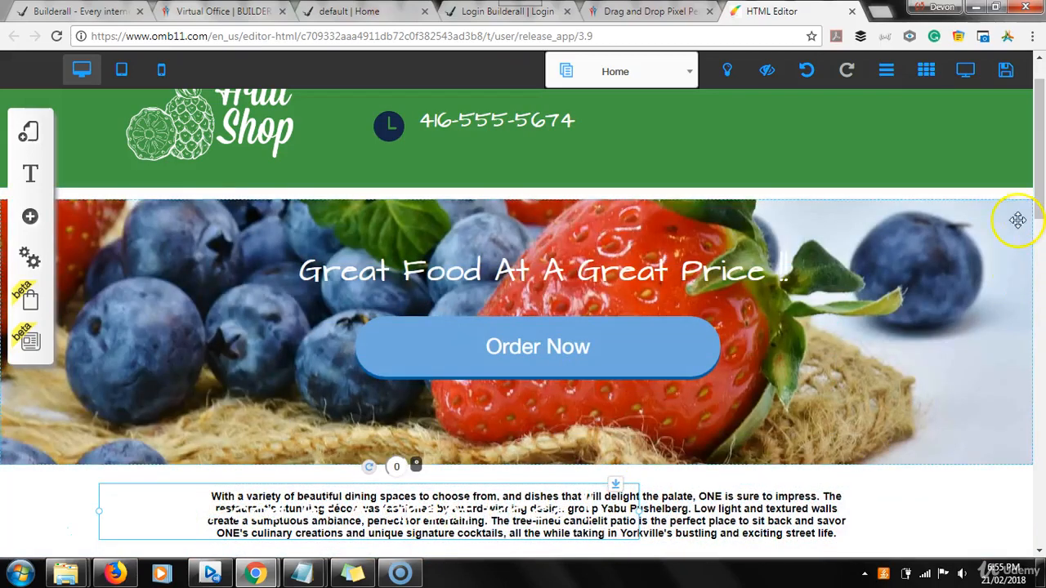
{"action": "left_click_drag", "start_coordinate": [1037, 170], "coordinate": [1042, 247]}
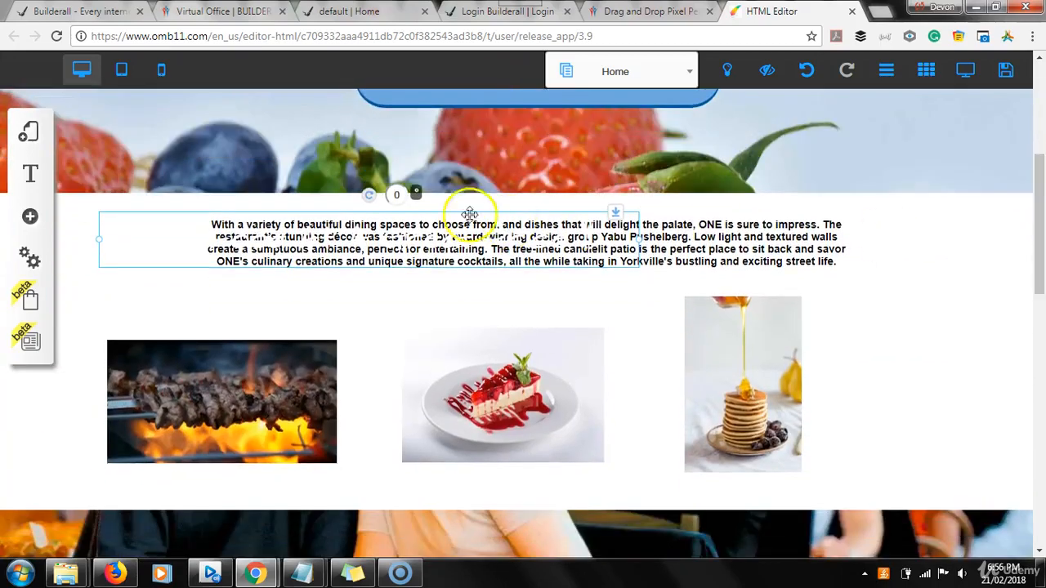
{"action": "left_click_drag", "start_coordinate": [396, 194], "coordinate": [381, 486]}
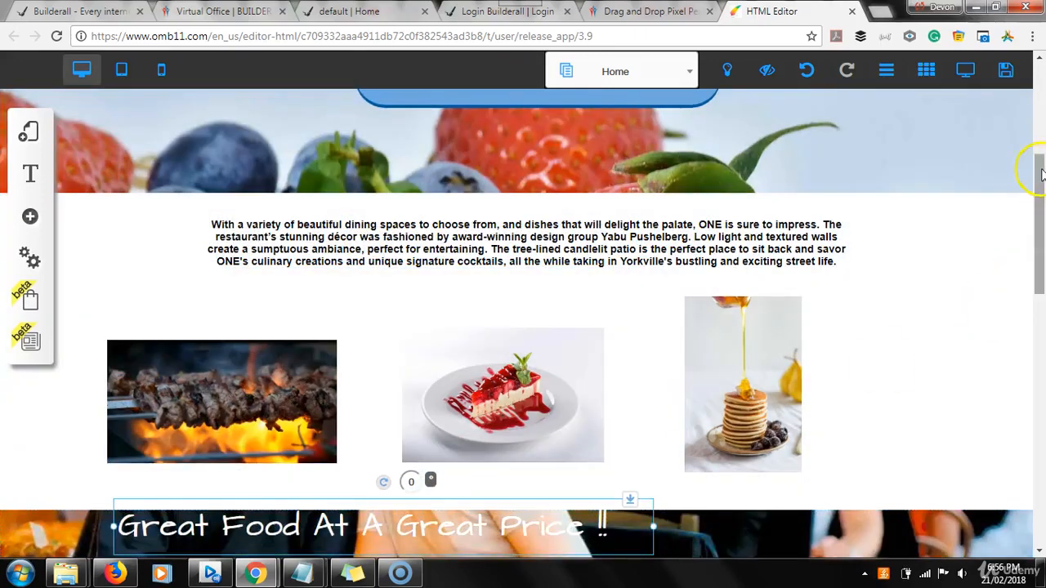
{"action": "left_click_drag", "start_coordinate": [1040, 171], "coordinate": [1041, 285]}
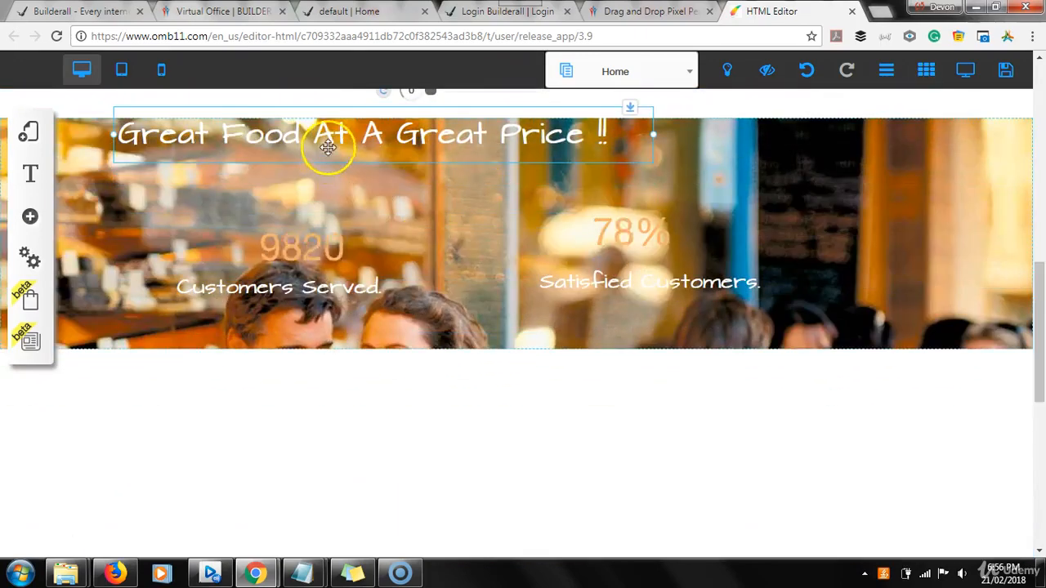
Drag the tagline copy into the green footer beneath the logo, dismissing the placement warning
{"action": "left_click_drag", "start_coordinate": [328, 145], "coordinate": [363, 470]}
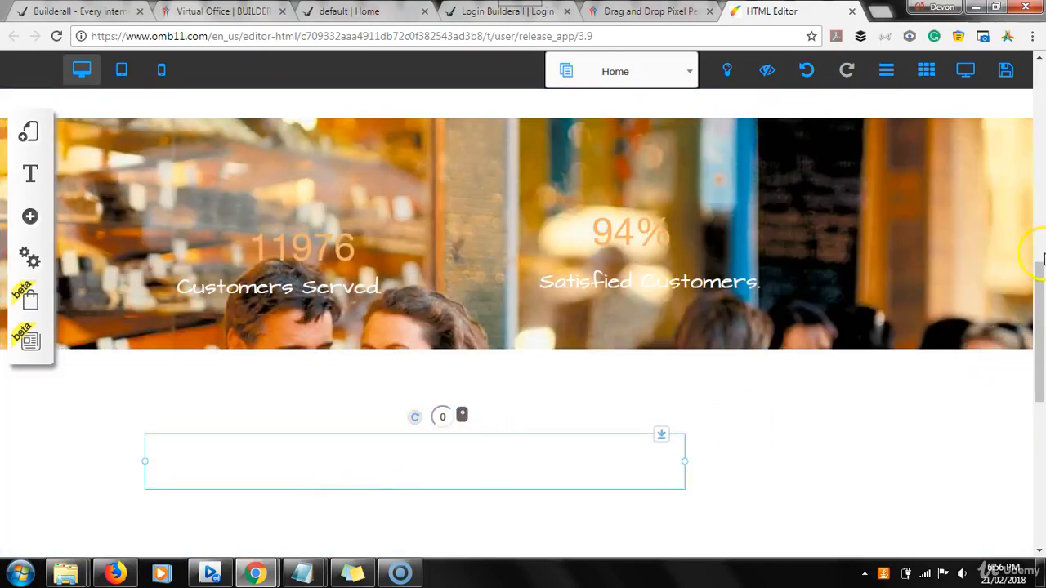
{"action": "left_click_drag", "start_coordinate": [1043, 258], "coordinate": [1042, 356]}
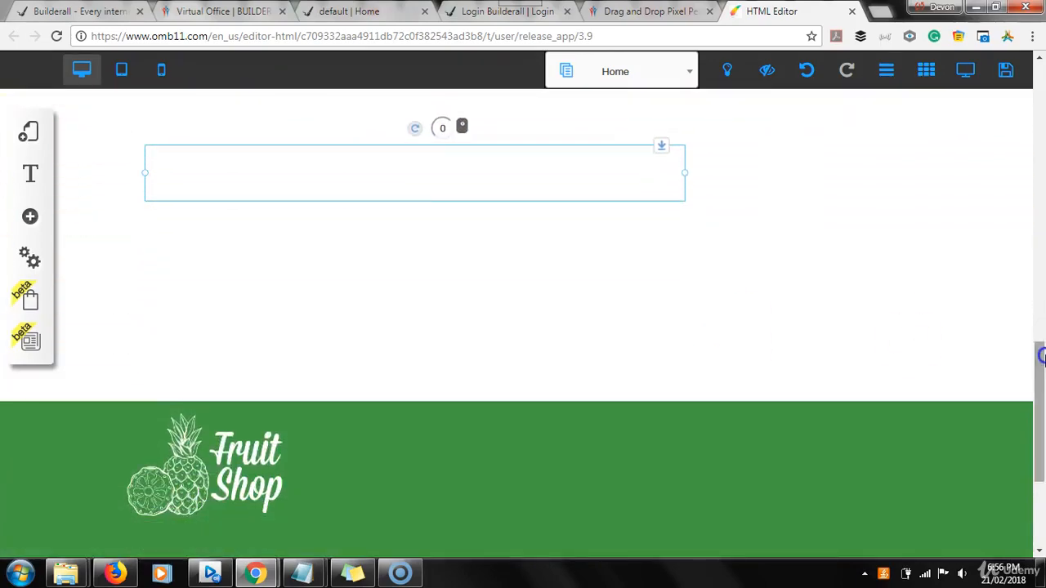
{"action": "left_click_drag", "start_coordinate": [409, 175], "coordinate": [322, 543]}
{"action": "left_click", "coordinate": [684, 462]}
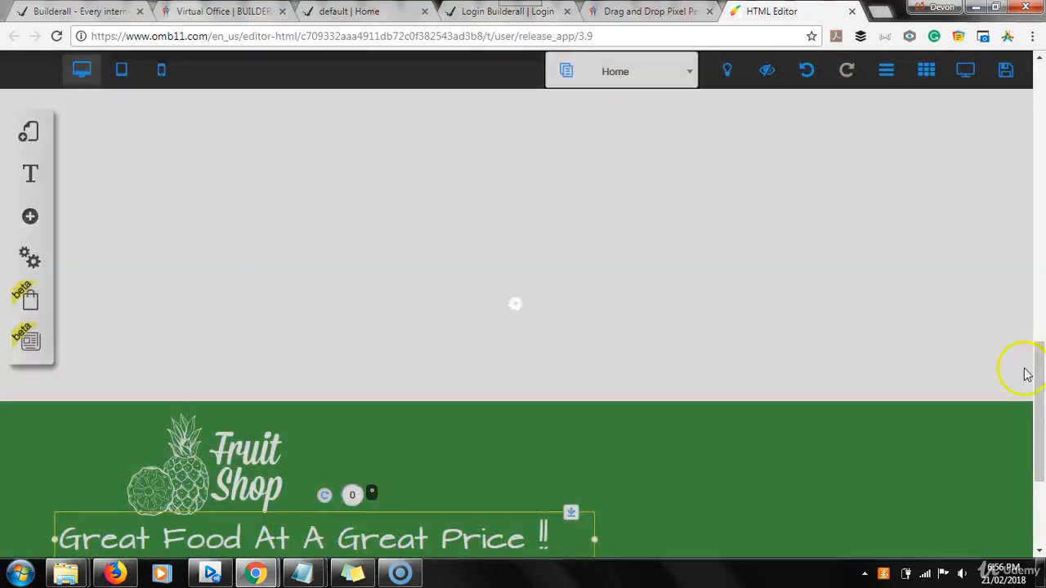
{"action": "left_click_drag", "start_coordinate": [1039, 370], "coordinate": [1039, 418]}
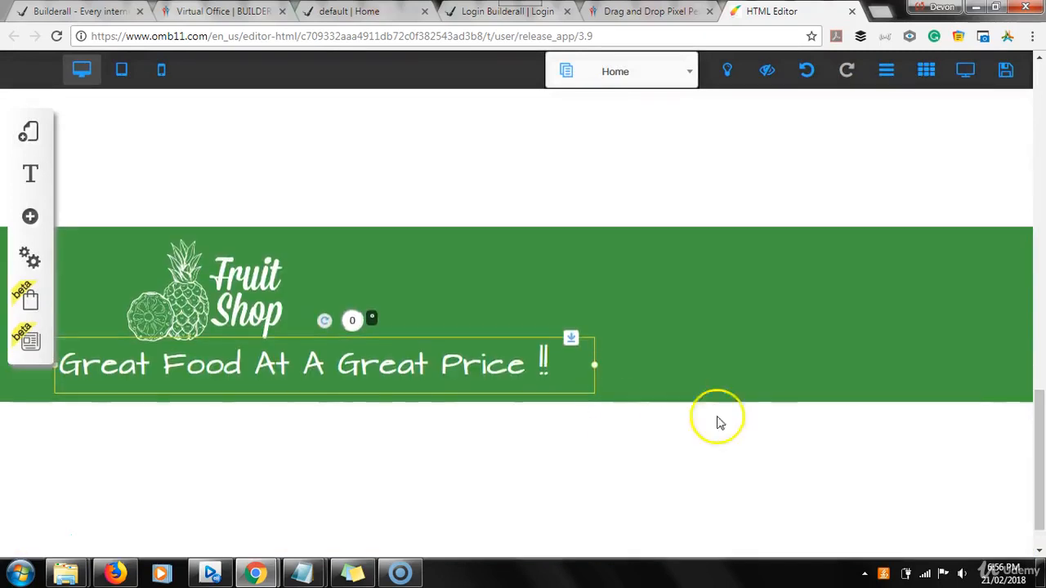
Format the tagline text as H4-Title
{"action": "double_click", "coordinate": [474, 357]}
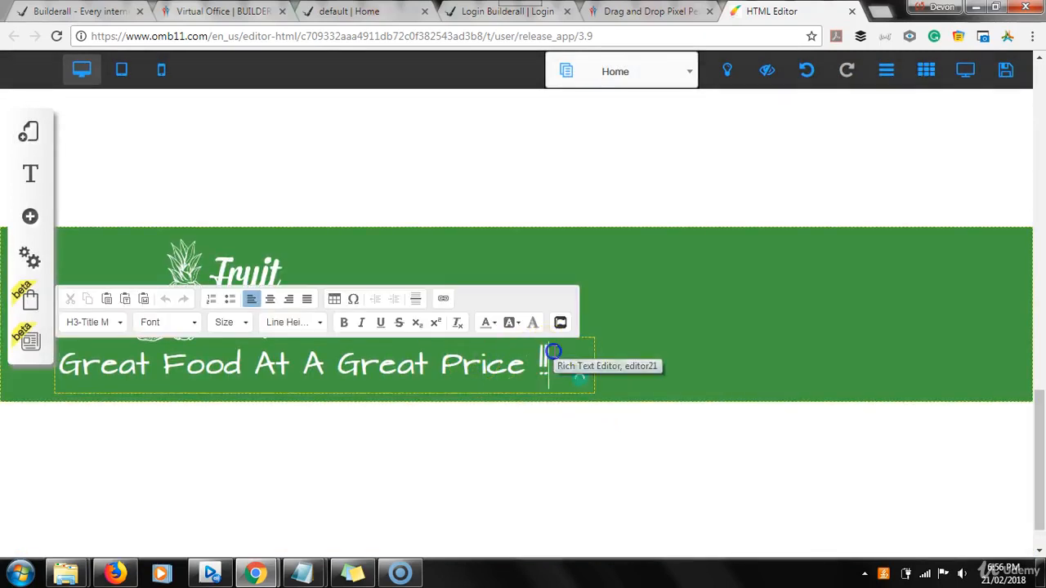
{"action": "left_click_drag", "start_coordinate": [553, 355], "coordinate": [43, 360]}
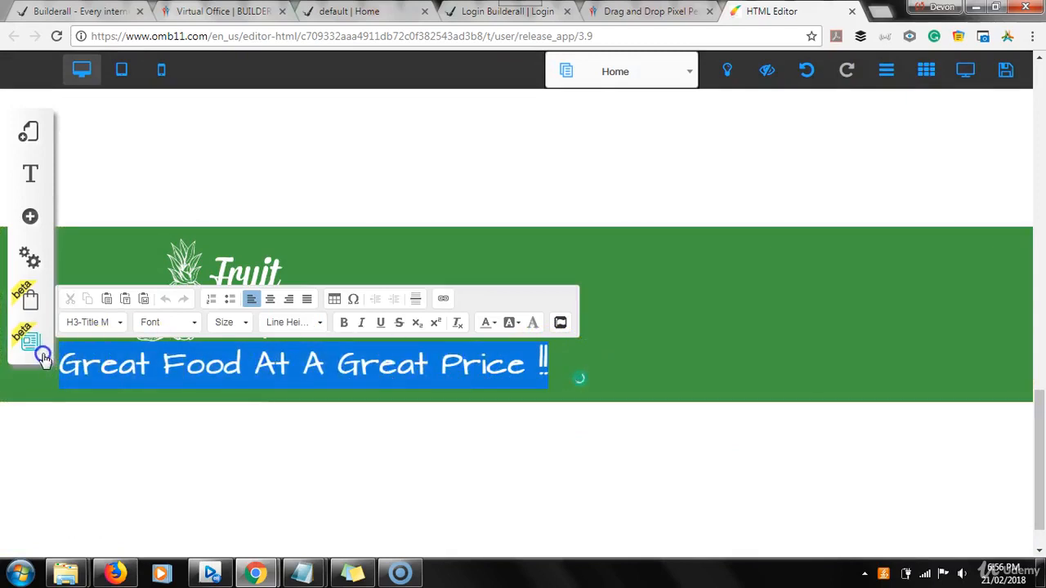
{"action": "left_click", "coordinate": [120, 324]}
{"action": "left_click", "coordinate": [107, 449]}
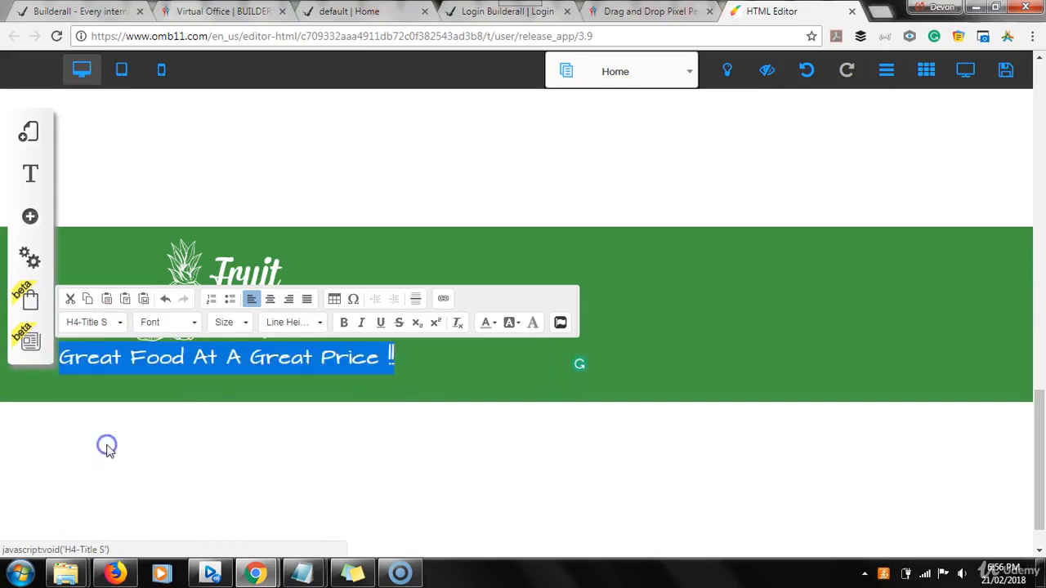
{"action": "left_click", "coordinate": [436, 364]}
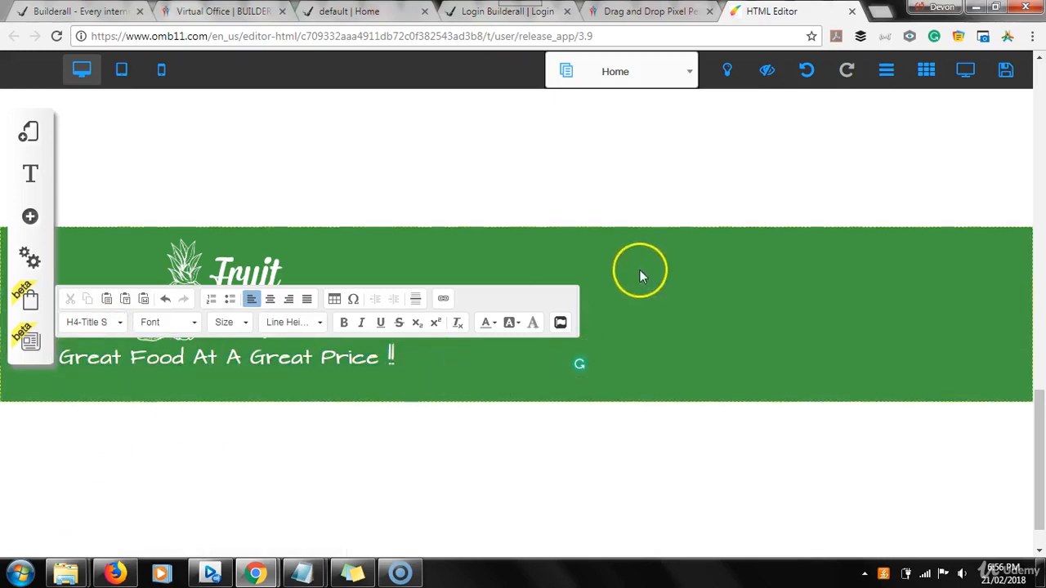
Nudge the tagline down slightly and narrow its box to fit the text
{"action": "left_click", "coordinate": [304, 357]}
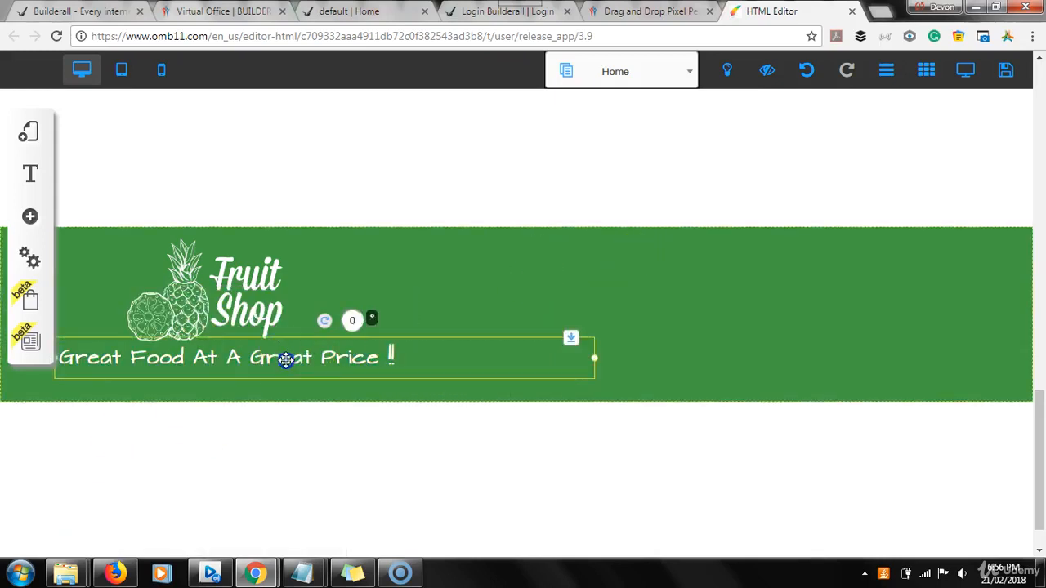
{"action": "left_click_drag", "start_coordinate": [285, 361], "coordinate": [286, 366]}
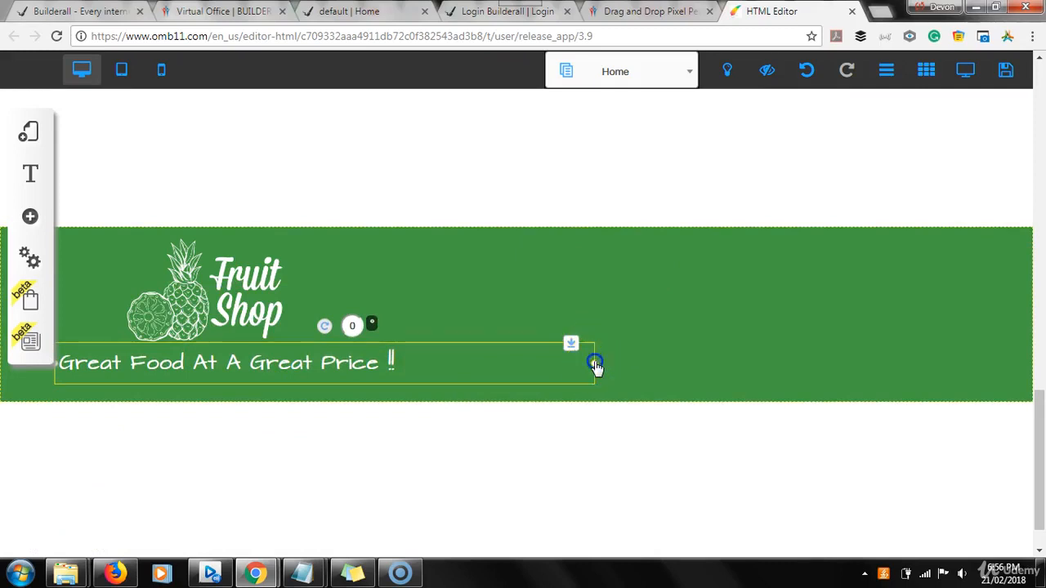
{"action": "left_click_drag", "start_coordinate": [595, 364], "coordinate": [409, 353]}
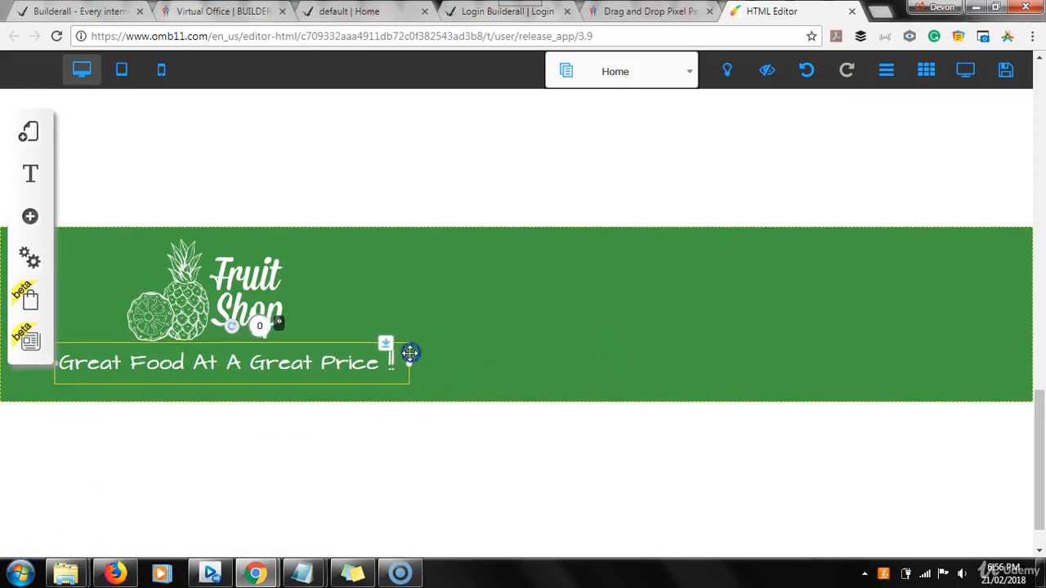
{"action": "left_click", "coordinate": [421, 293]}
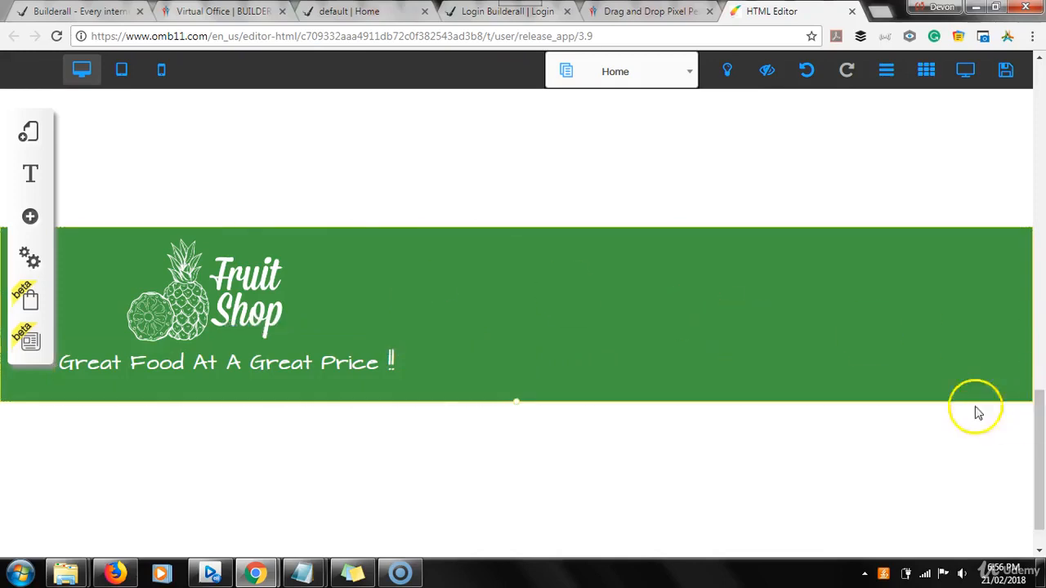
{"action": "left_click", "coordinate": [274, 365]}
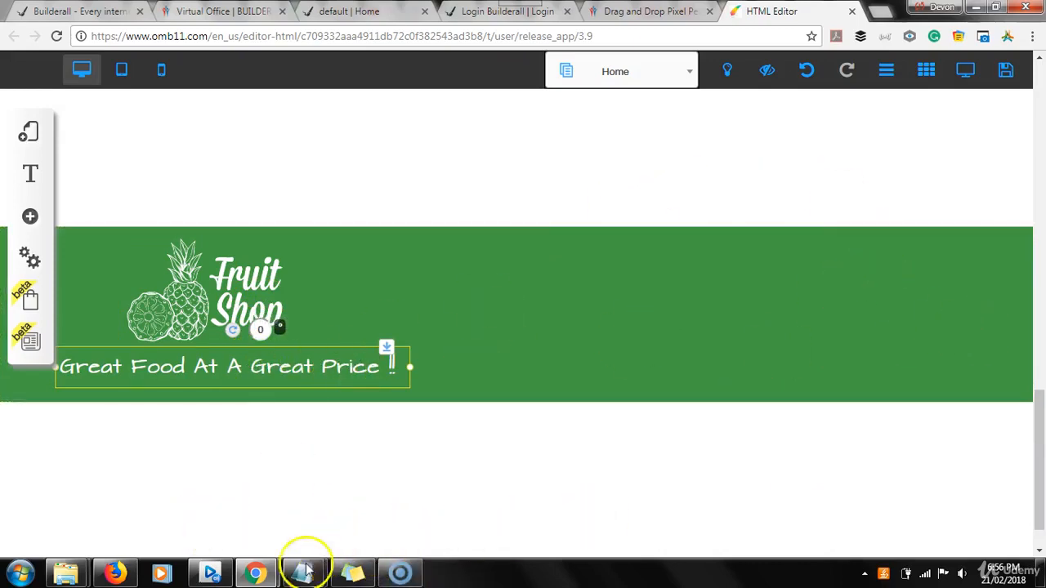
Compare against the live footer, then return to the Fruit Shop page editor
{"action": "left_click", "coordinate": [346, 13]}
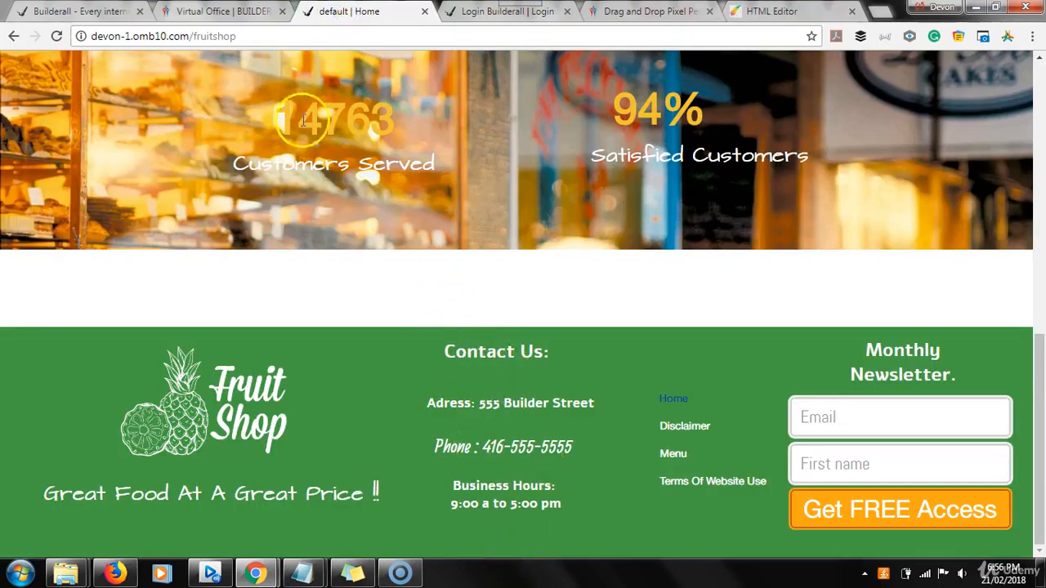
{"action": "left_click", "coordinate": [208, 15]}
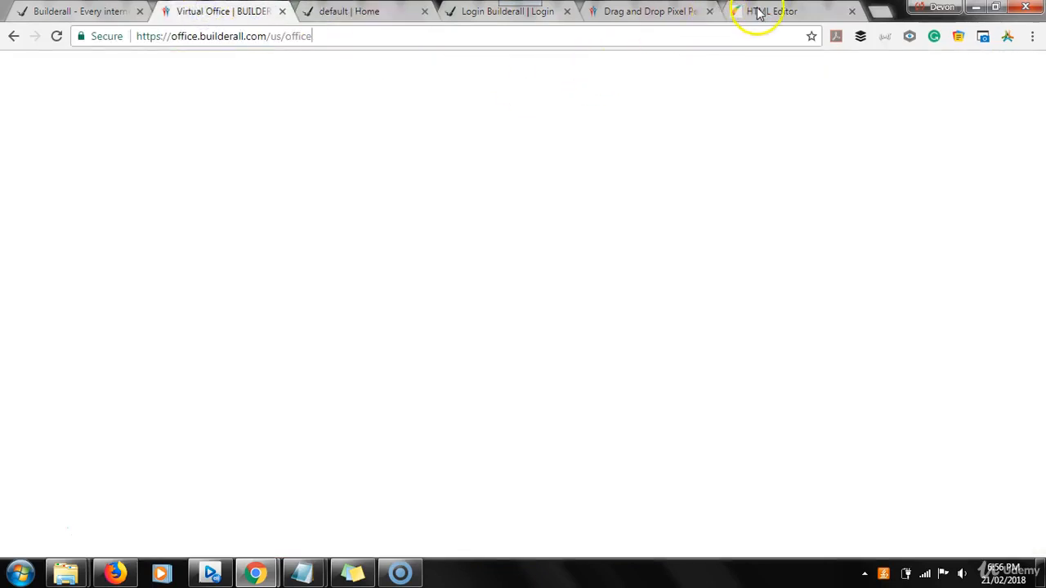
{"action": "left_click", "coordinate": [758, 13]}
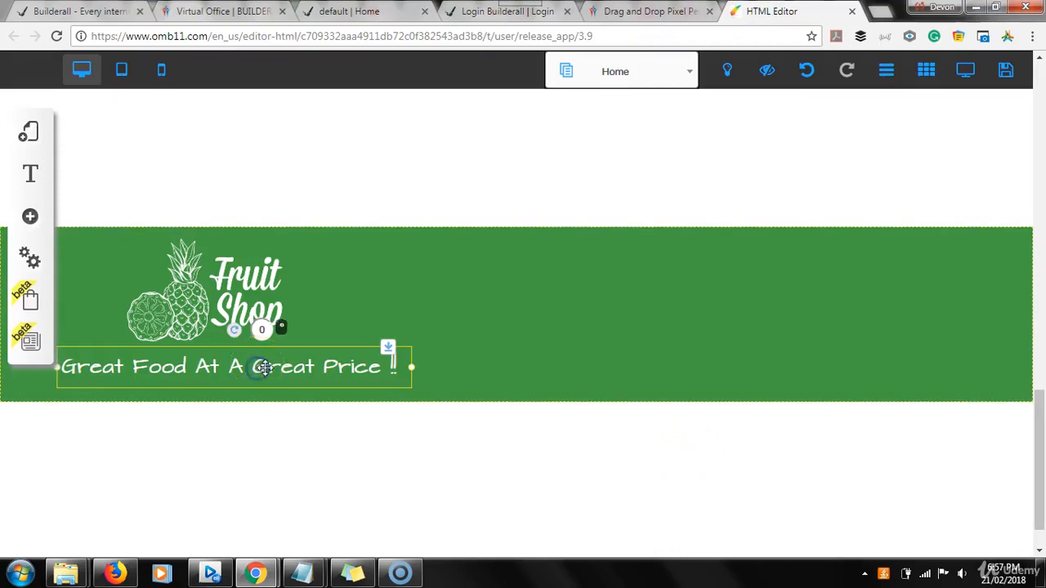
Turn a tagline copy beside the logo into a 'Contact Us:' heading and narrow its box
{"action": "left_click_drag", "start_coordinate": [264, 368], "coordinate": [613, 248]}
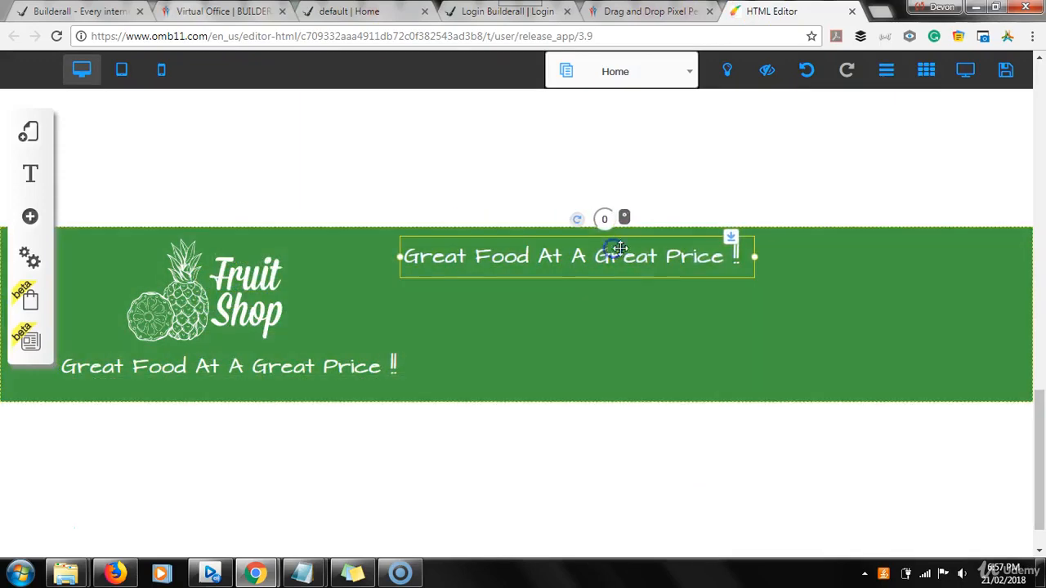
{"action": "double_click", "coordinate": [713, 259]}
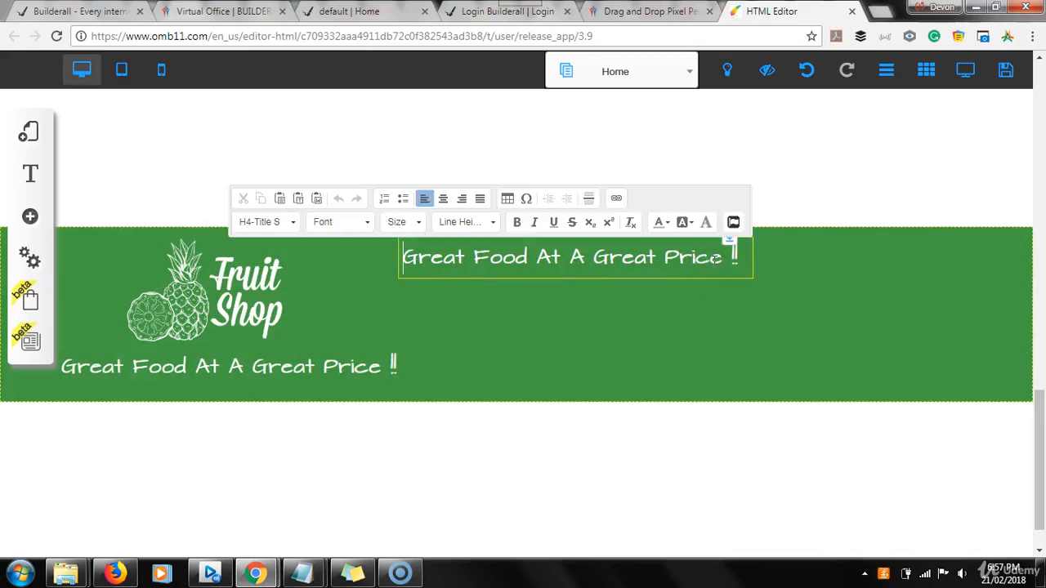
{"action": "key", "text": "Delete"}
{"action": "key", "text": "Delete"}
{"action": "key", "text": "Delete"}
{"action": "key", "text": "Delete"}
{"action": "key", "text": "Delete"}
{"action": "key", "text": "Delete"}
{"action": "key", "text": "Delete"}
{"action": "key", "text": "Delete"}
{"action": "key", "text": "Delete"}
{"action": "key", "text": "Delete"}
{"action": "key", "text": "Delete"}
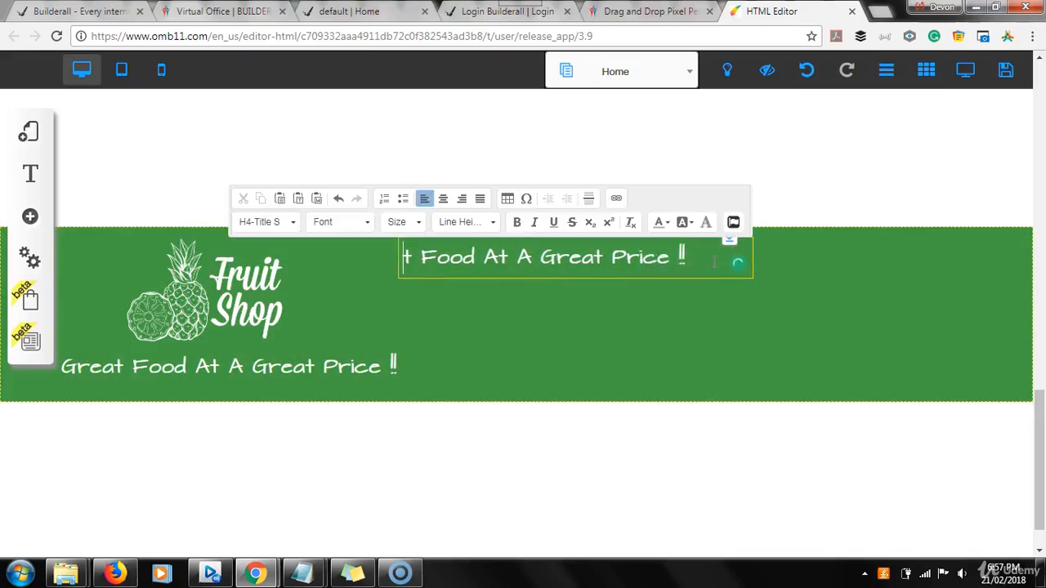
{"action": "key", "text": "Delete"}
{"action": "key", "text": "Delete"}
{"action": "key", "text": "Delete"}
{"action": "key", "text": "Delete"}
{"action": "key", "text": "Delete"}
{"action": "key", "text": "Delete"}
{"action": "key", "text": "Delete"}
{"action": "key", "text": "Delete"}
{"action": "key", "text": "Delete"}
{"action": "key", "text": "Delete"}
{"action": "key", "text": "Delete"}
{"action": "key", "text": "Delete"}
{"action": "key", "text": "Delete"}
{"action": "key", "text": "Delete"}
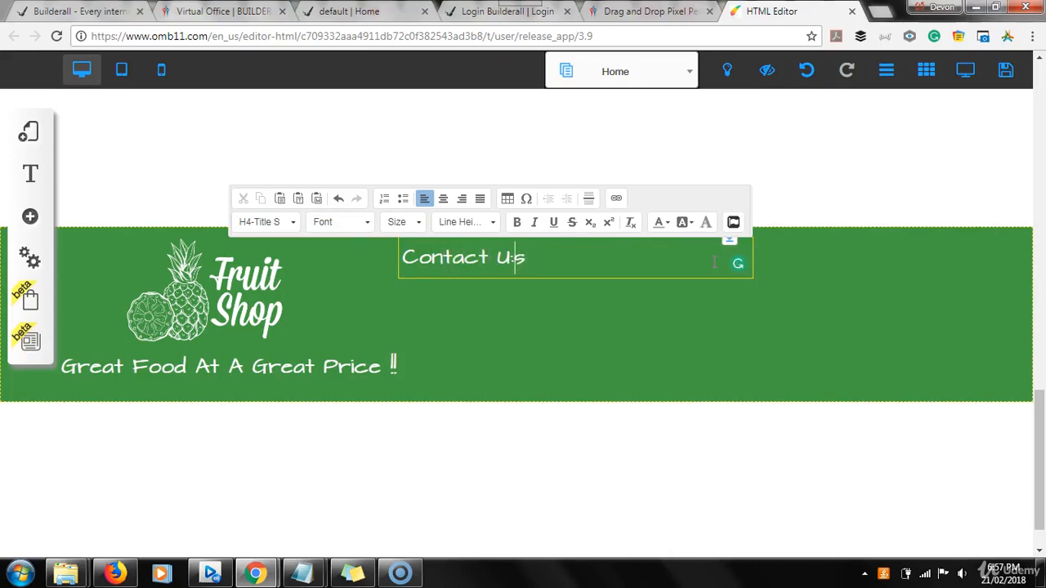
{"action": "key", "text": "BackSpace"}
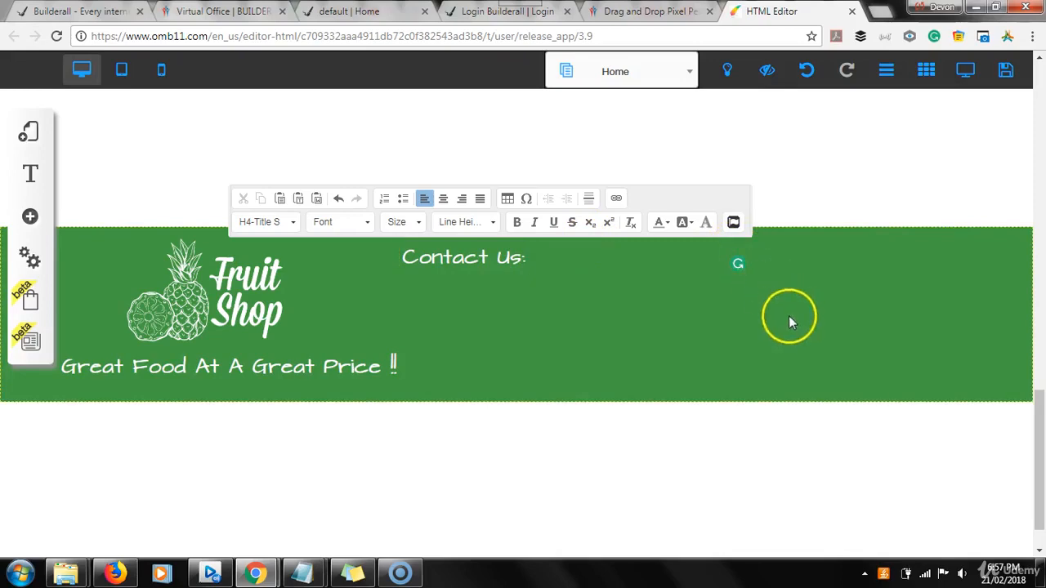
{"action": "left_click", "coordinate": [717, 298]}
{"action": "left_click", "coordinate": [661, 271]}
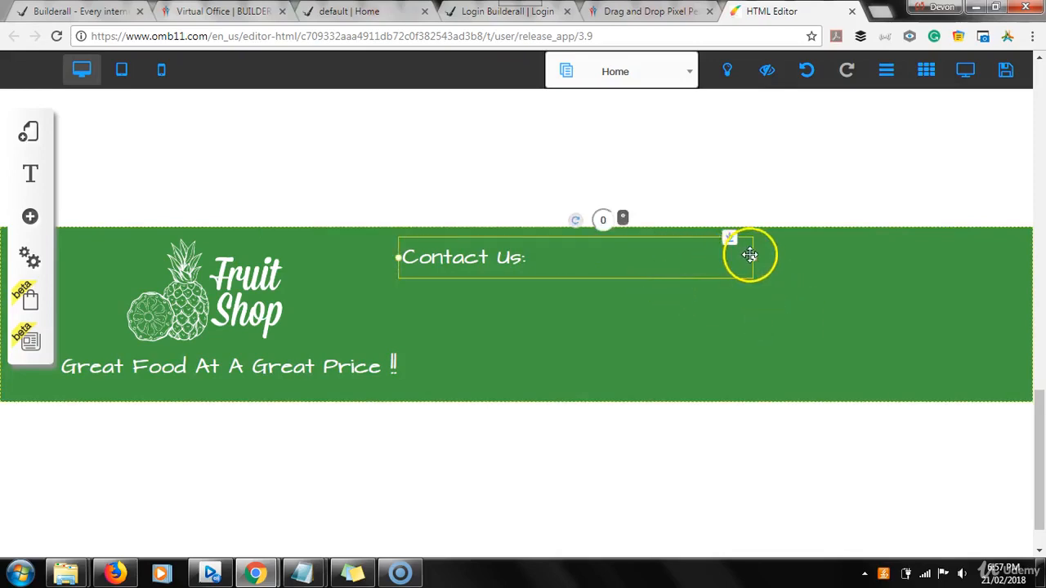
{"action": "left_click_drag", "start_coordinate": [753, 262], "coordinate": [537, 266]}
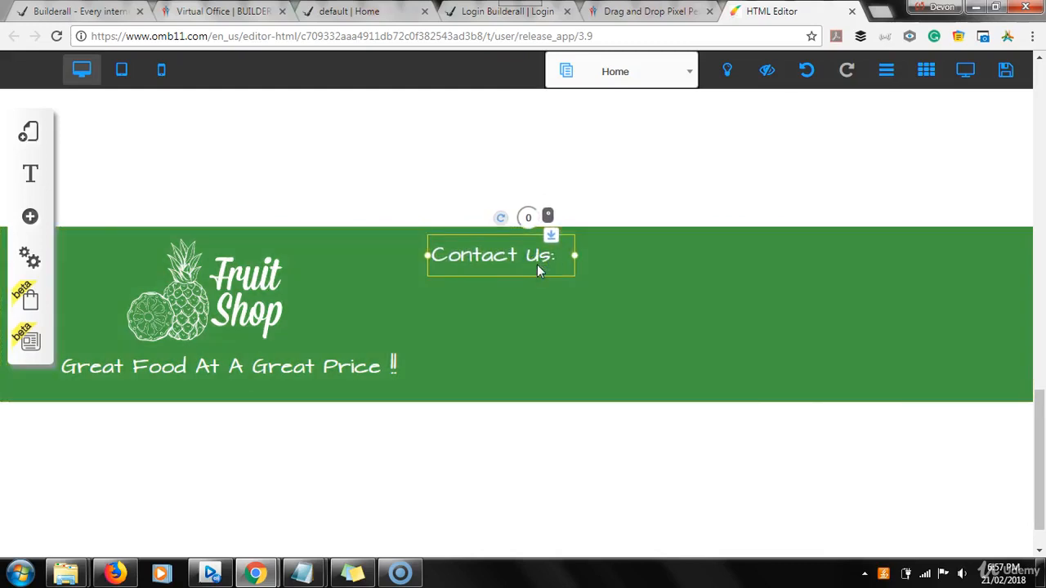
Stack three 'Contact Us:' copies in a column beneath the heading, checking the live footer for reference
{"action": "left_click_drag", "start_coordinate": [537, 263], "coordinate": [524, 288]}
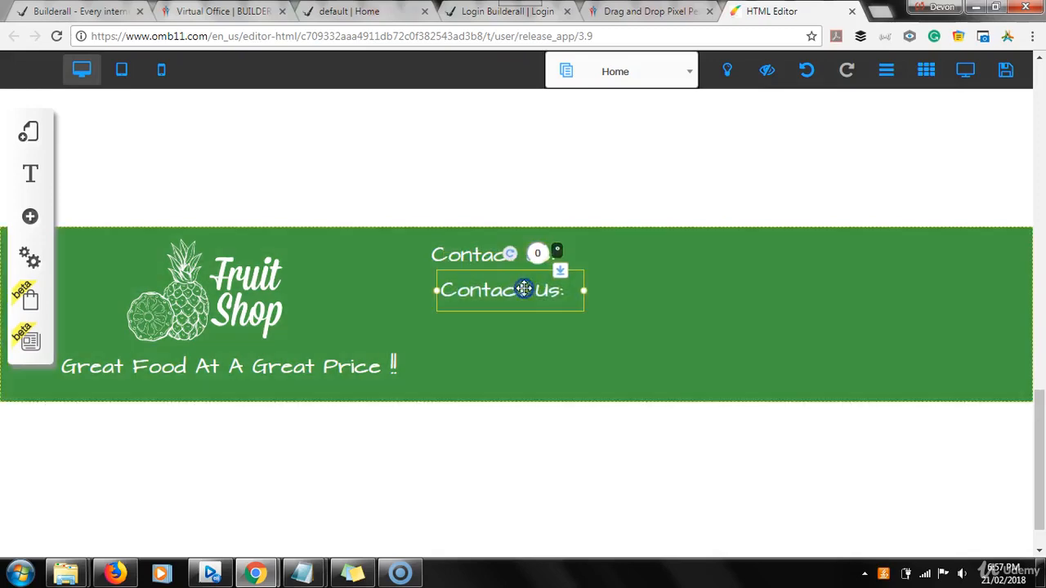
{"action": "key", "text": "ctrl+v"}
{"action": "key", "text": "ctrl+v"}
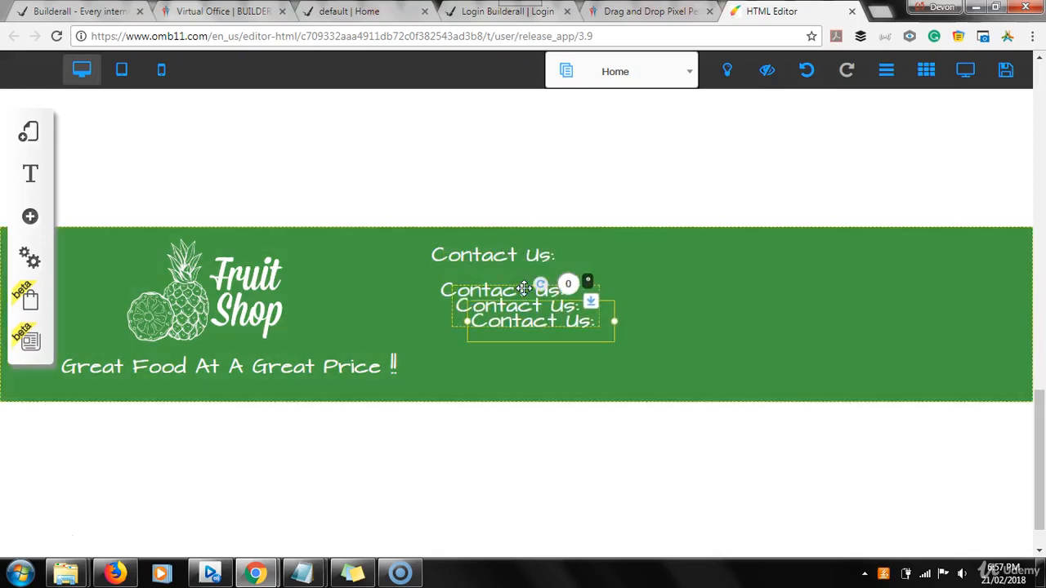
{"action": "left_click_drag", "start_coordinate": [504, 332], "coordinate": [495, 357]}
{"action": "mouse_move", "coordinate": [479, 299]}
{"action": "left_mouse_down"}
{"action": "mouse_move", "coordinate": [482, 289]}
{"action": "mouse_move", "coordinate": [480, 309]}
{"action": "mouse_move", "coordinate": [478, 288]}
{"action": "left_mouse_up"}
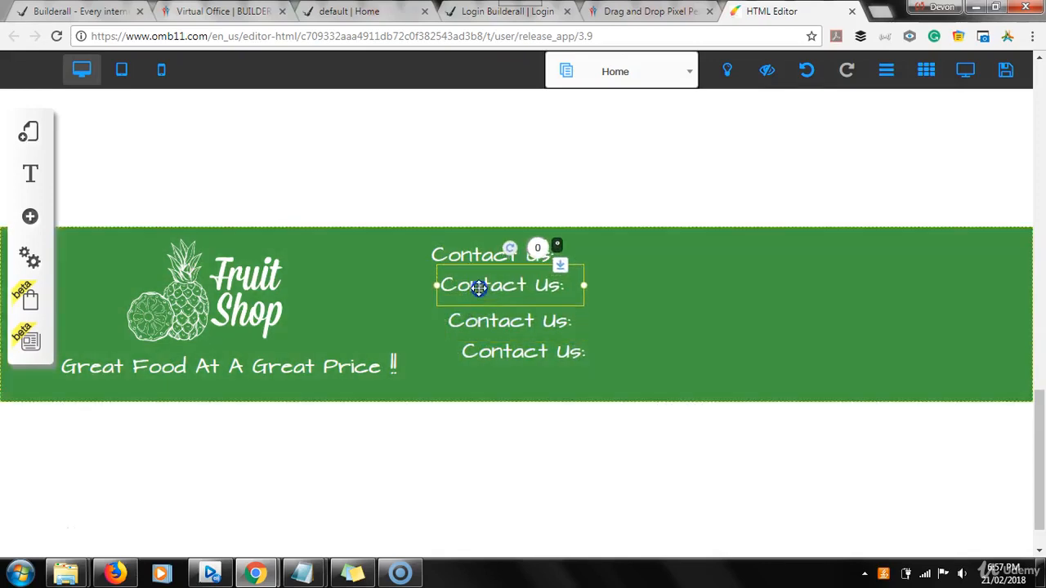
{"action": "left_click", "coordinate": [347, 10]}
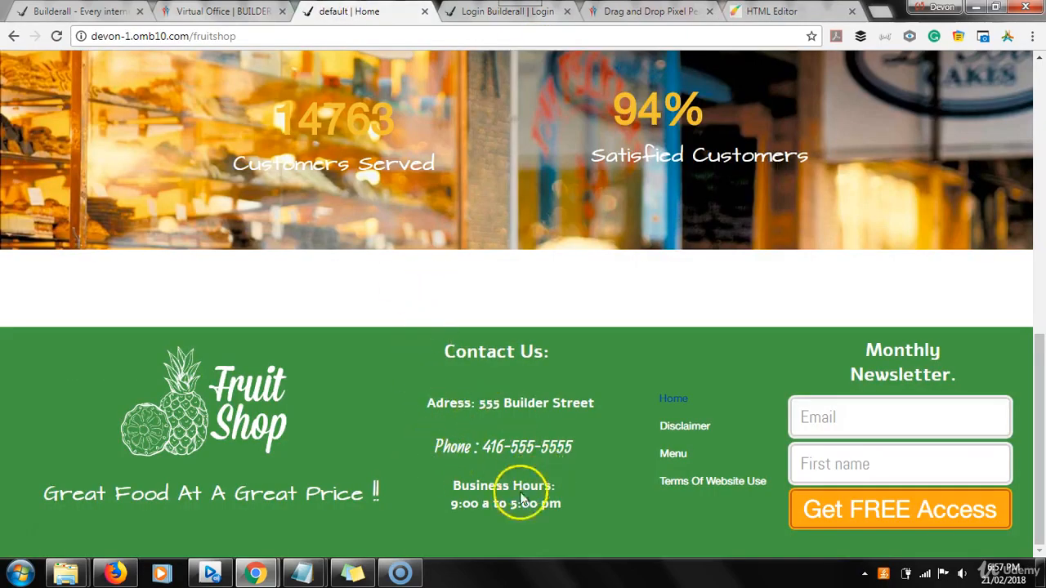
{"action": "left_click", "coordinate": [768, 11]}
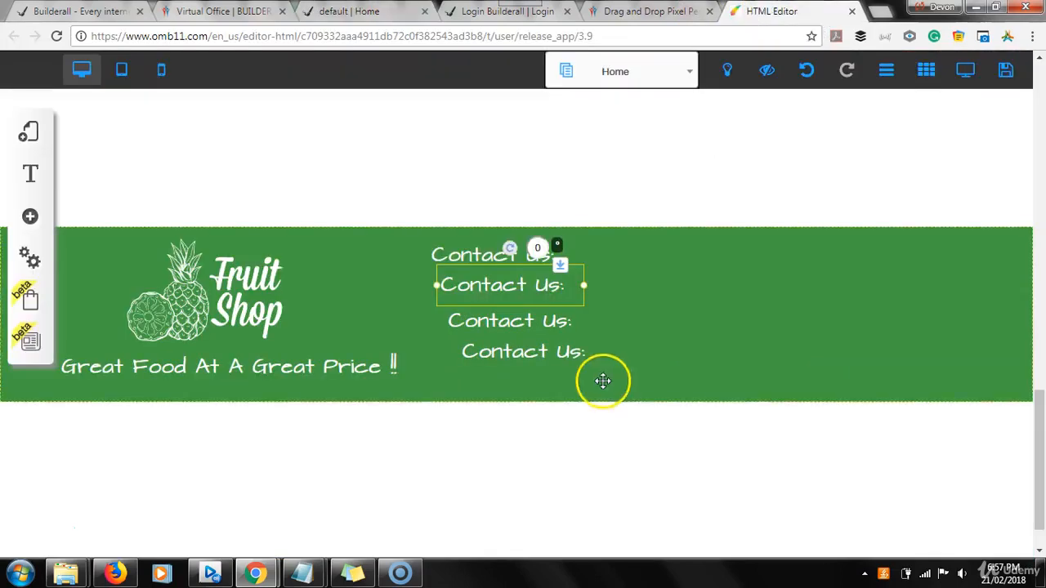
Replace the first Contact Us copy's text with the shop's street address
{"action": "left_click", "coordinate": [504, 283]}
{"action": "left_click", "coordinate": [548, 286]}
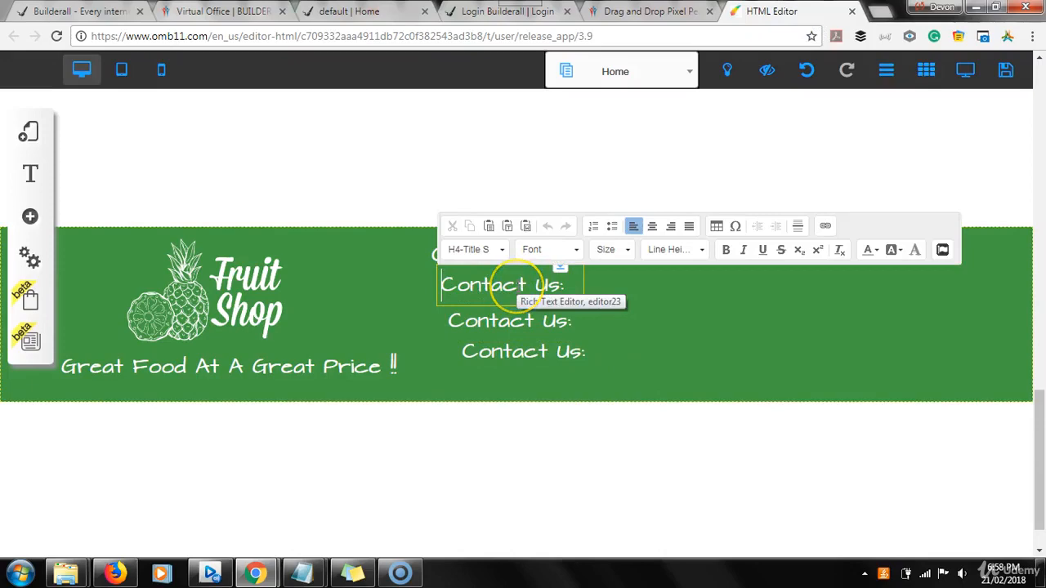
{"action": "key", "text": "Delete"}
{"action": "key", "text": "Delete"}
{"action": "key", "text": "Delete"}
{"action": "key", "text": "Delete"}
{"action": "key", "text": "Delete"}
{"action": "key", "text": "Delete"}
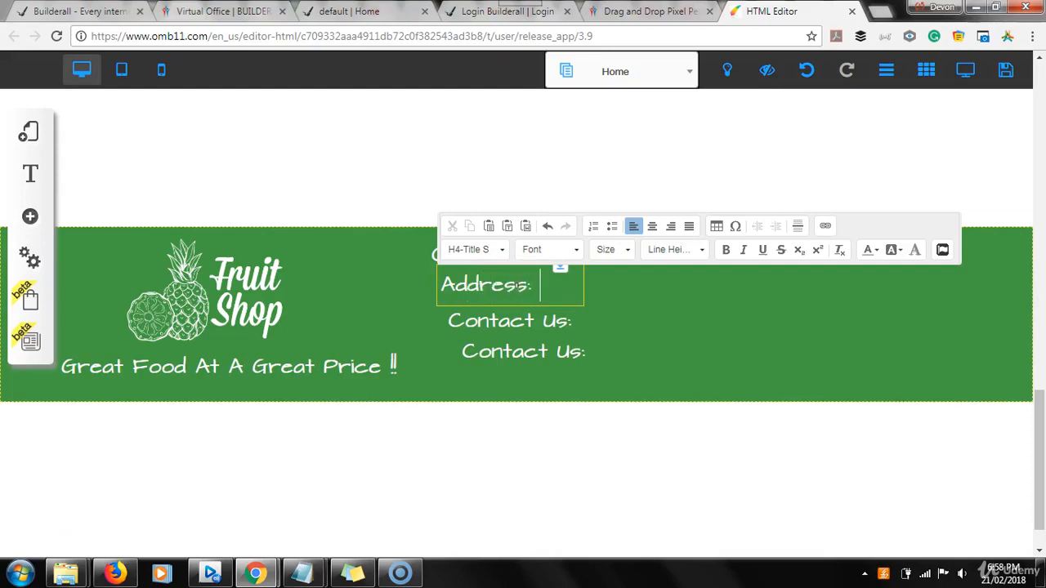
{"action": "type", "text": "^"}
{"action": "key", "text": "BackSpace"}
{"action": "key", "text": "Return"}
{"action": "type", "text": "55 Hogan"}
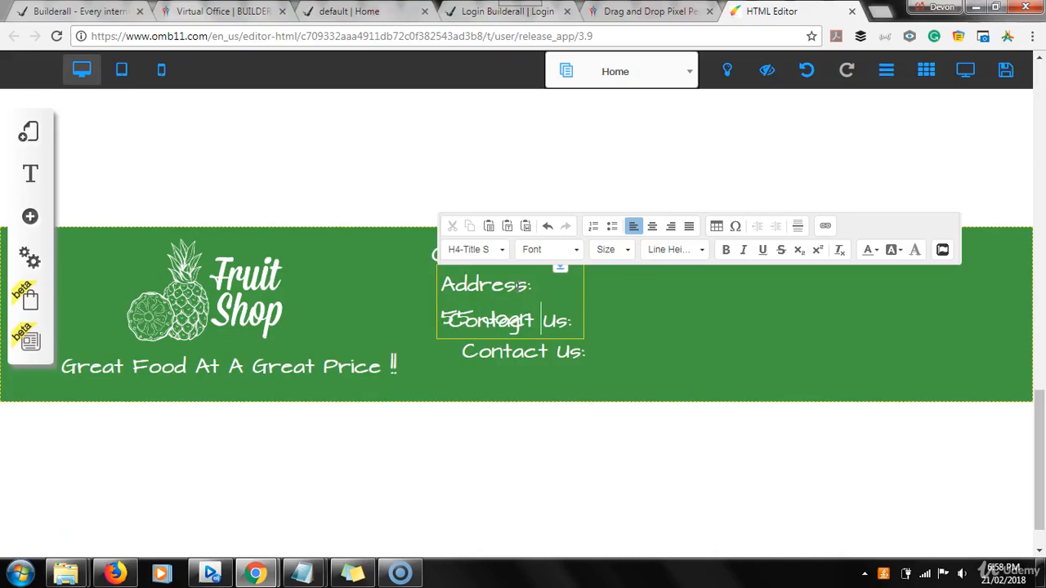
{"action": "type", "text": "r"}
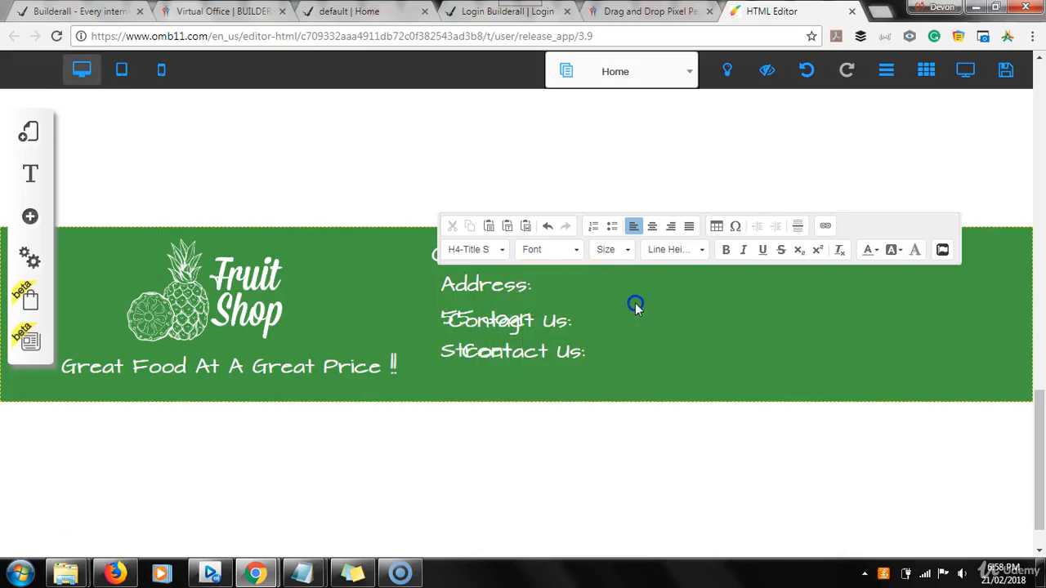
{"action": "left_click", "coordinate": [579, 306]}
Move the stray heading copies aside and place the widened one-line address under Contact Us:
{"action": "left_click", "coordinate": [526, 290]}
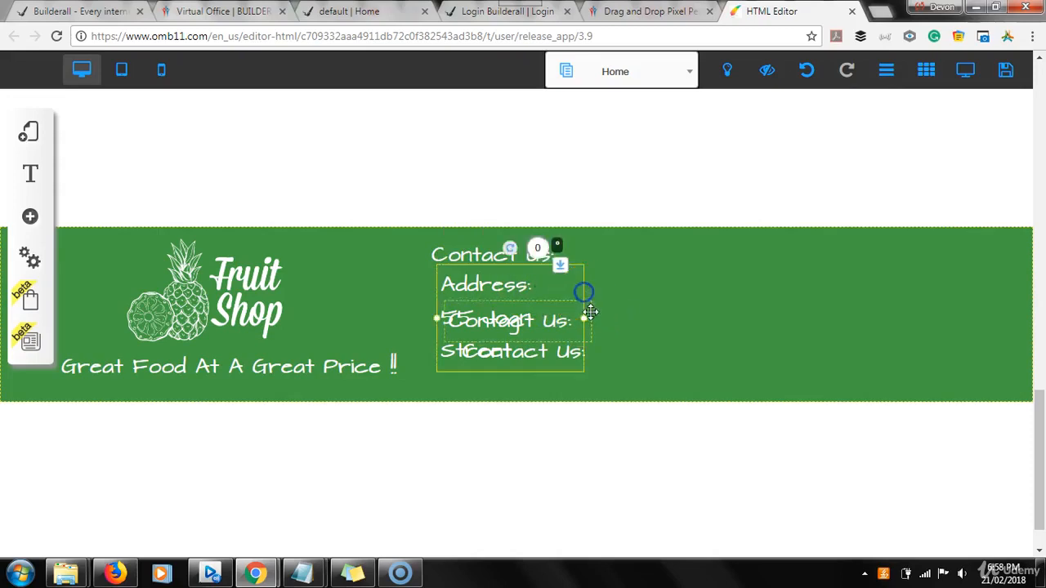
{"action": "left_click_drag", "start_coordinate": [582, 318], "coordinate": [873, 321]}
{"action": "left_click", "coordinate": [525, 325]}
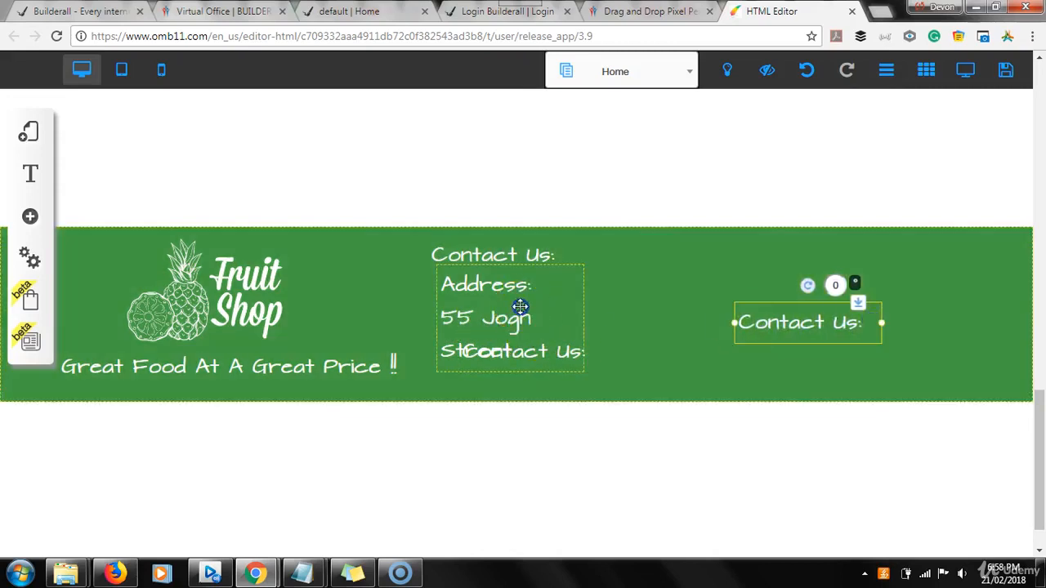
{"action": "left_click_drag", "start_coordinate": [518, 303], "coordinate": [579, 280]}
{"action": "left_click_drag", "start_coordinate": [642, 296], "coordinate": [802, 272]}
{"action": "left_click_drag", "start_coordinate": [665, 275], "coordinate": [588, 287]}
{"action": "left_click", "coordinate": [779, 256]}
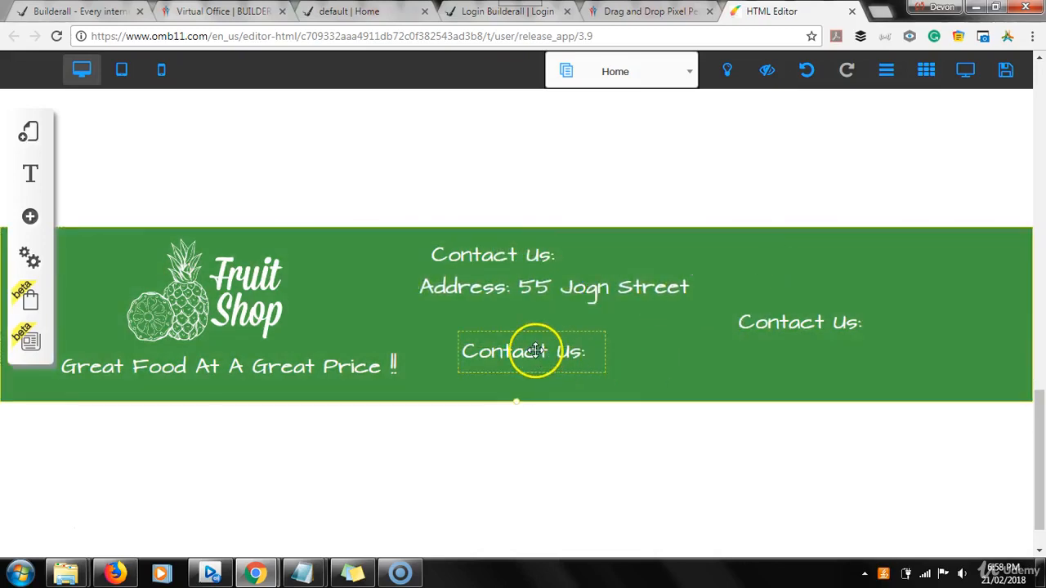
{"action": "left_click_drag", "start_coordinate": [532, 355], "coordinate": [537, 360]}
{"action": "left_click_drag", "start_coordinate": [806, 327], "coordinate": [494, 323]}
Retype the copy below the address as 'Phone:' with the shop's number, widened to one line
{"action": "double_click", "coordinate": [495, 323]}
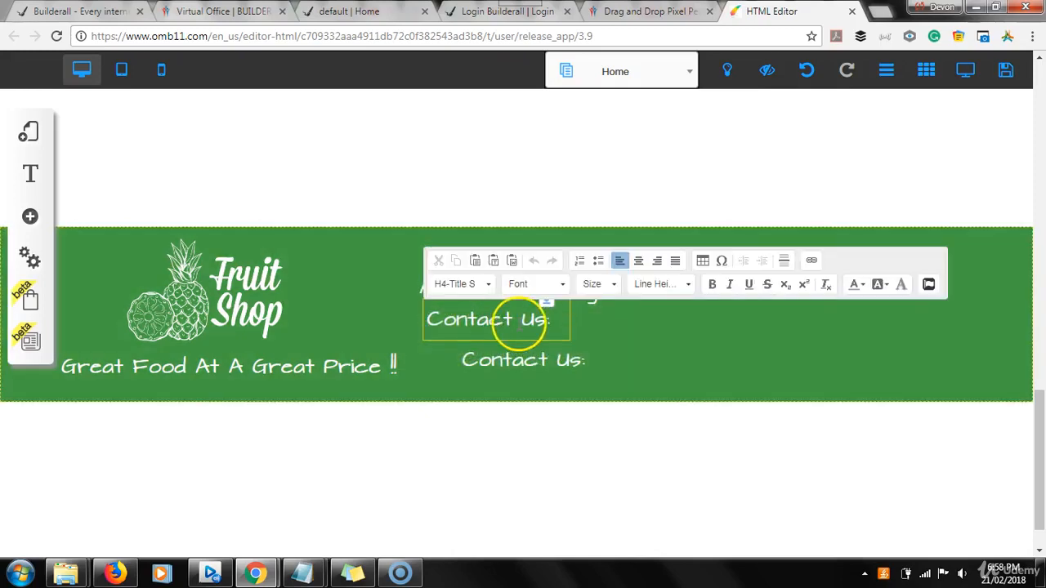
{"action": "key", "text": "Delete"}
{"action": "key", "text": "Delete"}
{"action": "key", "text": "Delete"}
{"action": "key", "text": "Delete"}
{"action": "key", "text": "Delete"}
{"action": "key", "text": "Delete"}
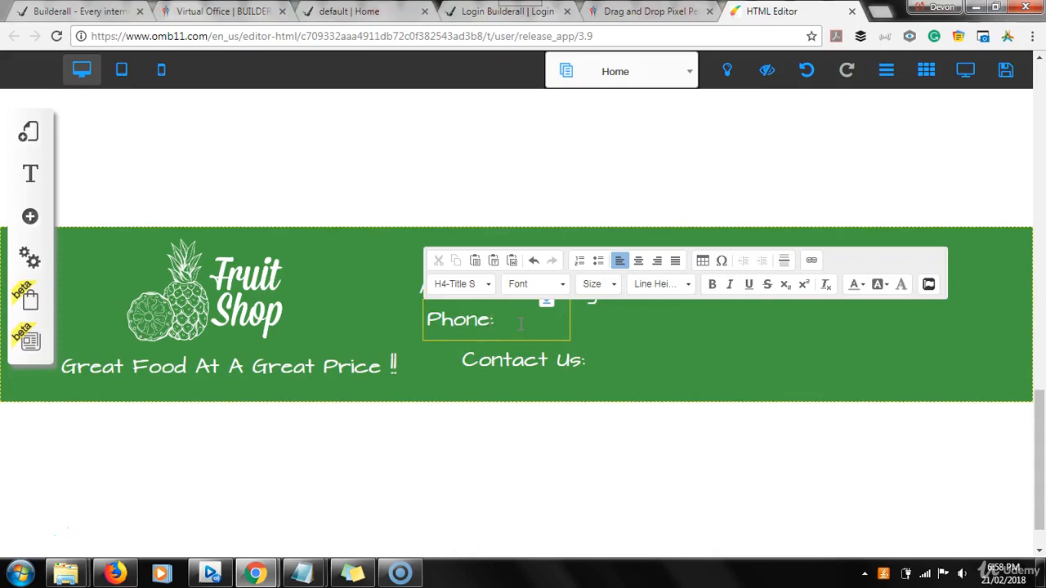
{"action": "type", "text": "Phone: "}
{"action": "type", "text": "415"}
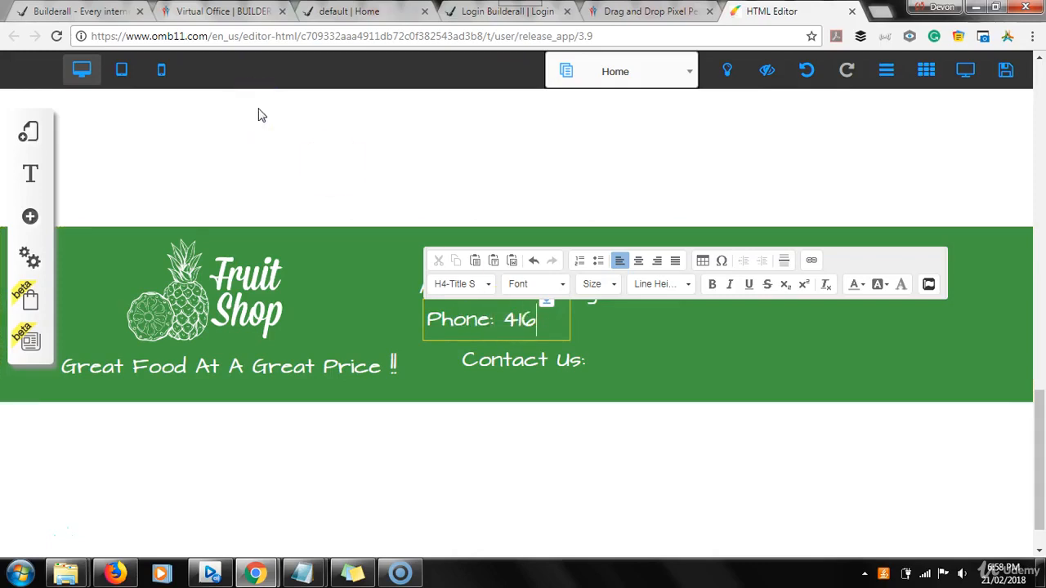
{"action": "type", "text": "-555-6789"}
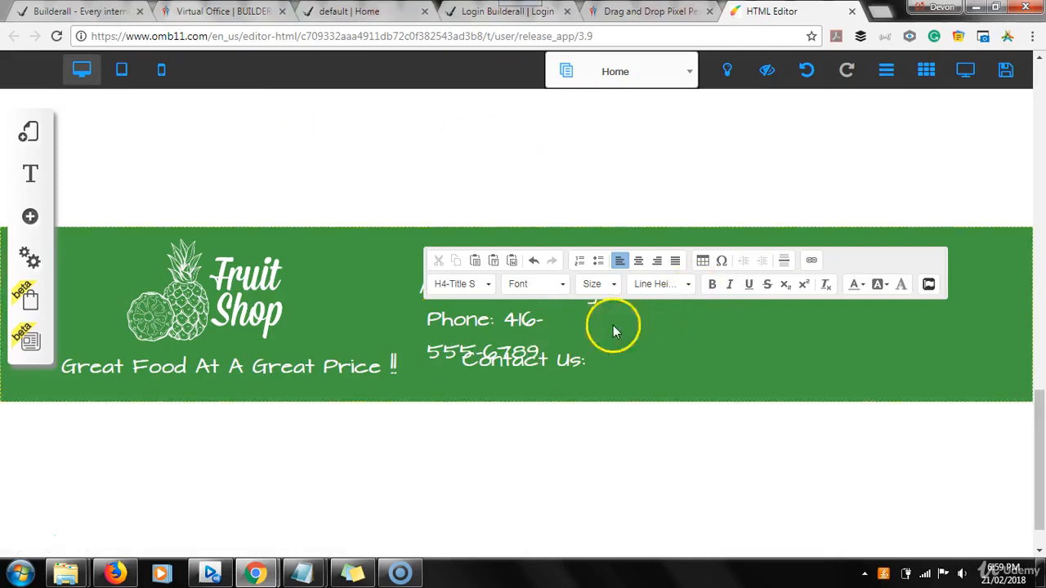
{"action": "left_click", "coordinate": [576, 325]}
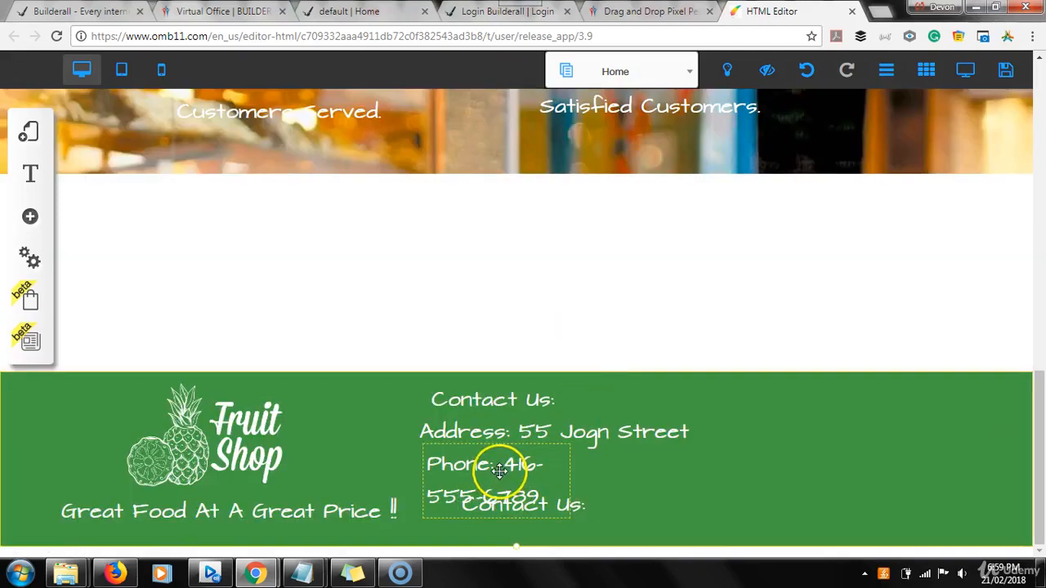
{"action": "left_click", "coordinate": [500, 473]}
{"action": "left_click_drag", "start_coordinate": [564, 493], "coordinate": [691, 469]}
{"action": "left_click_drag", "start_coordinate": [537, 528], "coordinate": [506, 497]}
Move the last Contact Us copy under the phone line and compare with the live site's footer
{"action": "left_click", "coordinate": [505, 497]}
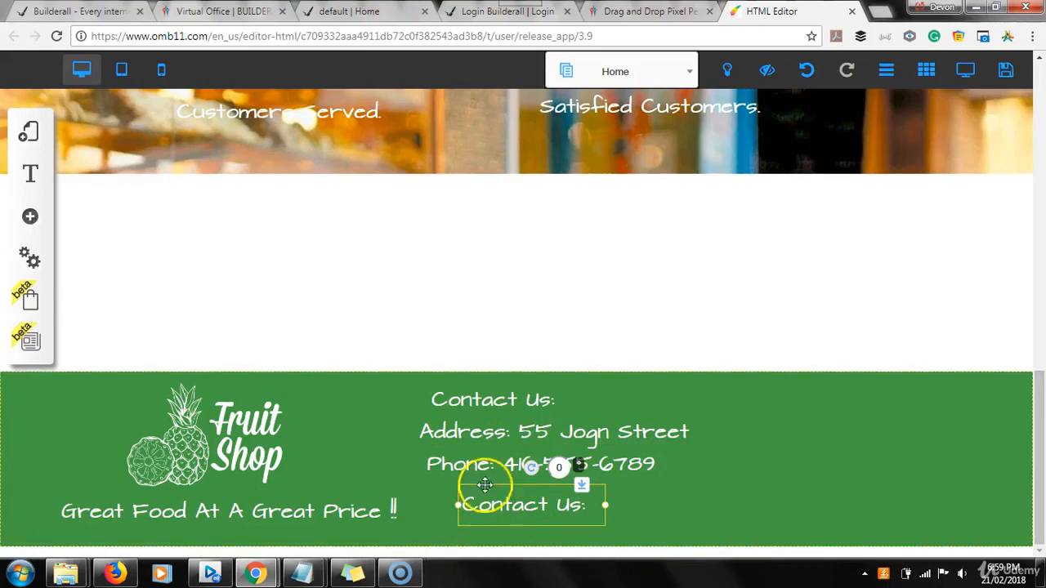
{"action": "left_click_drag", "start_coordinate": [487, 511], "coordinate": [464, 505]}
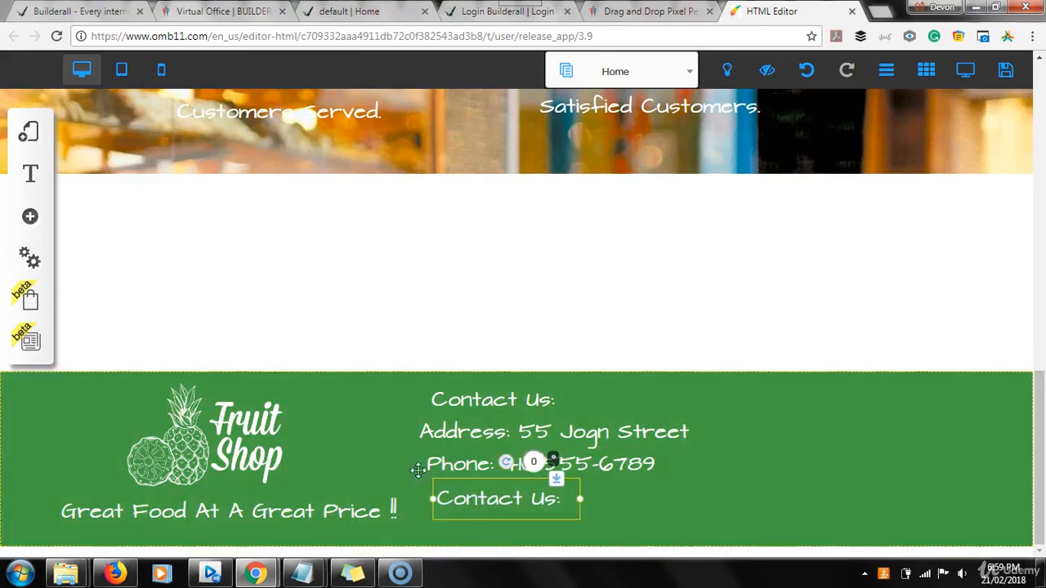
{"action": "left_click", "coordinate": [343, 15]}
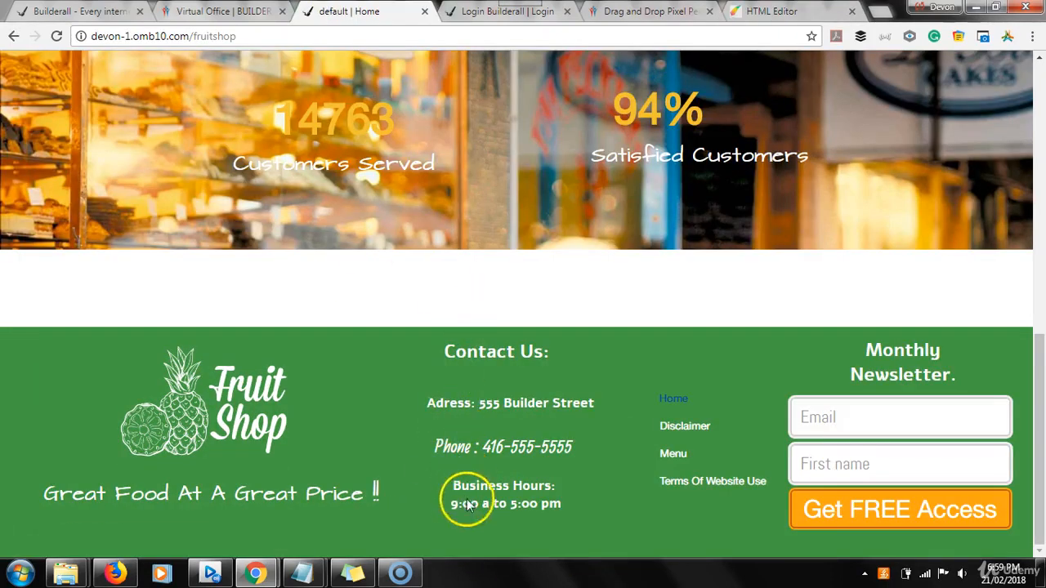
{"action": "left_click", "coordinate": [785, 11]}
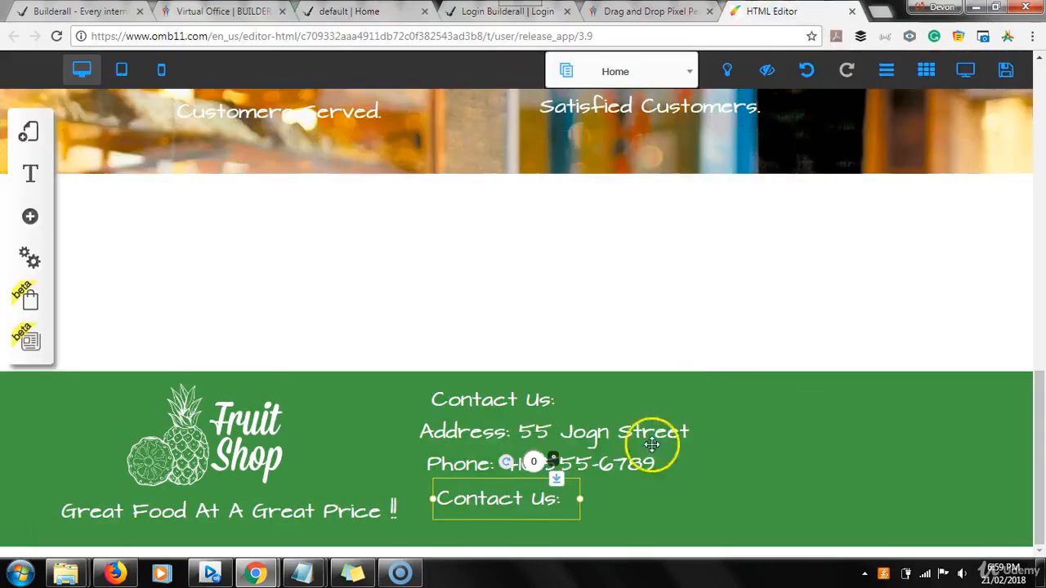
Change that copy's text to 'Business Hours:' and widen its box onto one line
{"action": "double_click", "coordinate": [520, 501]}
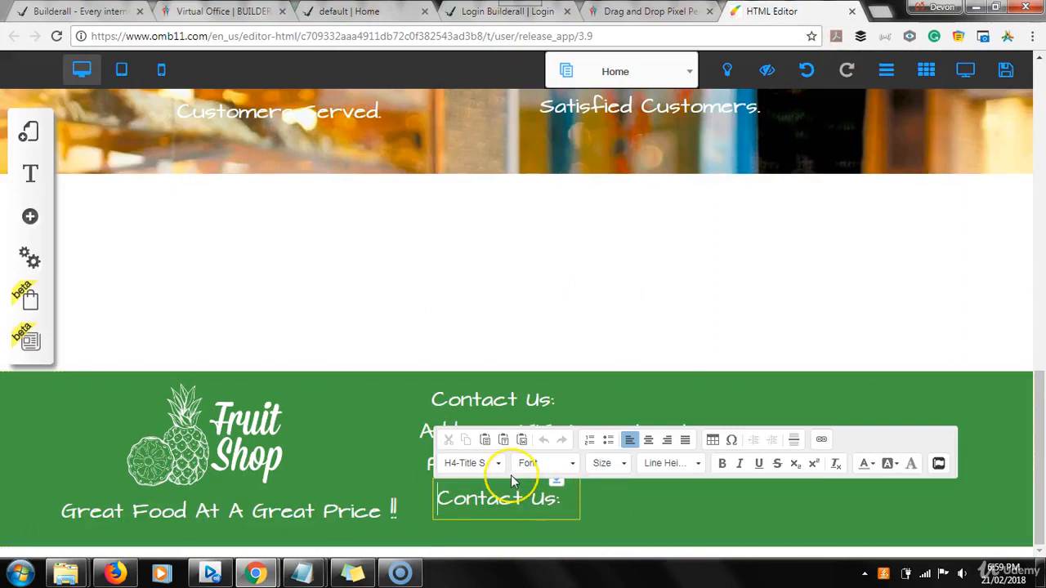
{"action": "key", "text": "Delete"}
{"action": "key", "text": "Delete"}
{"action": "key", "text": "Delete"}
{"action": "key", "text": "Delete"}
{"action": "key", "text": "Delete"}
{"action": "key", "text": "Delete"}
{"action": "key", "text": "Delete"}
{"action": "key", "text": "Delete"}
{"action": "key", "text": "Delete"}
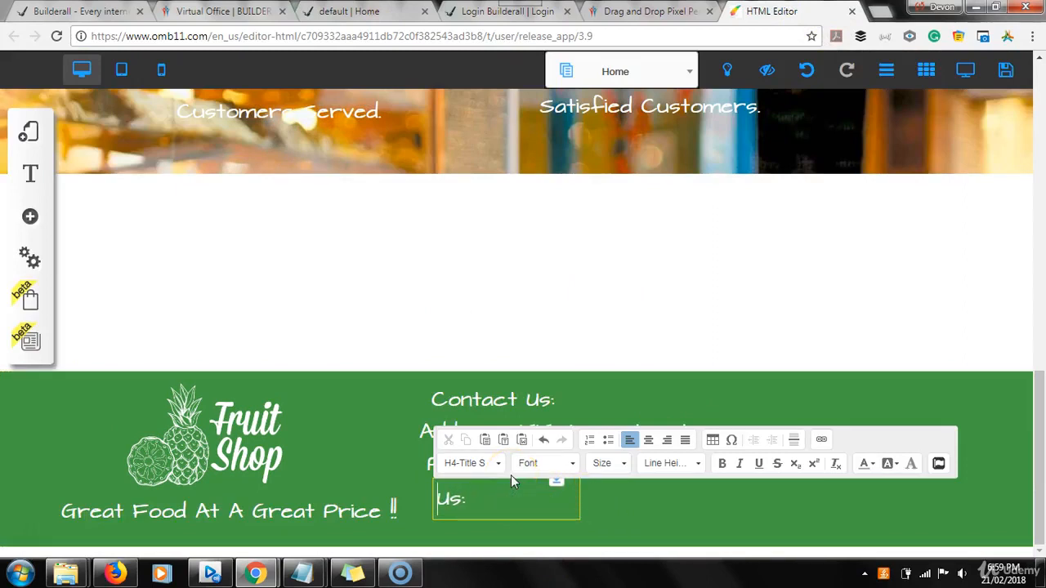
{"action": "key", "text": "Delete"}
{"action": "key", "text": "Delete"}
{"action": "type", "text": "Business Hours"}
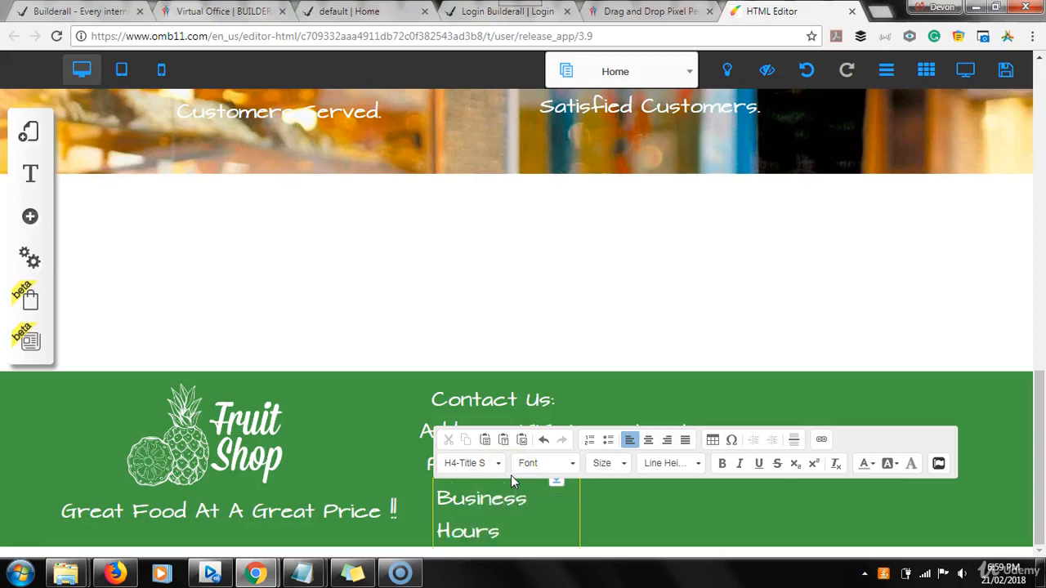
{"action": "type", "text": ":"}
{"action": "left_click", "coordinate": [637, 518]}
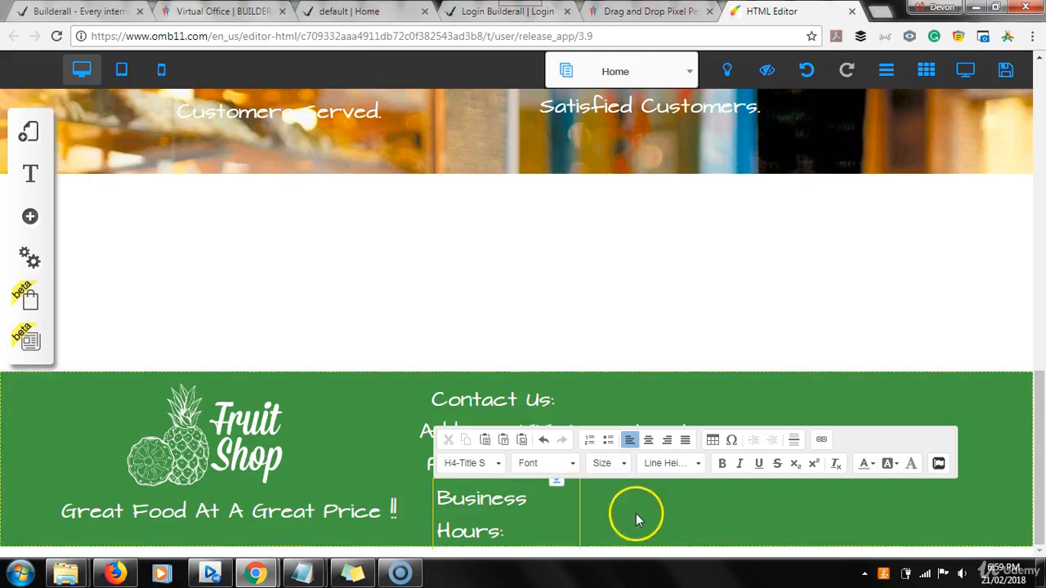
{"action": "left_click", "coordinate": [523, 509]}
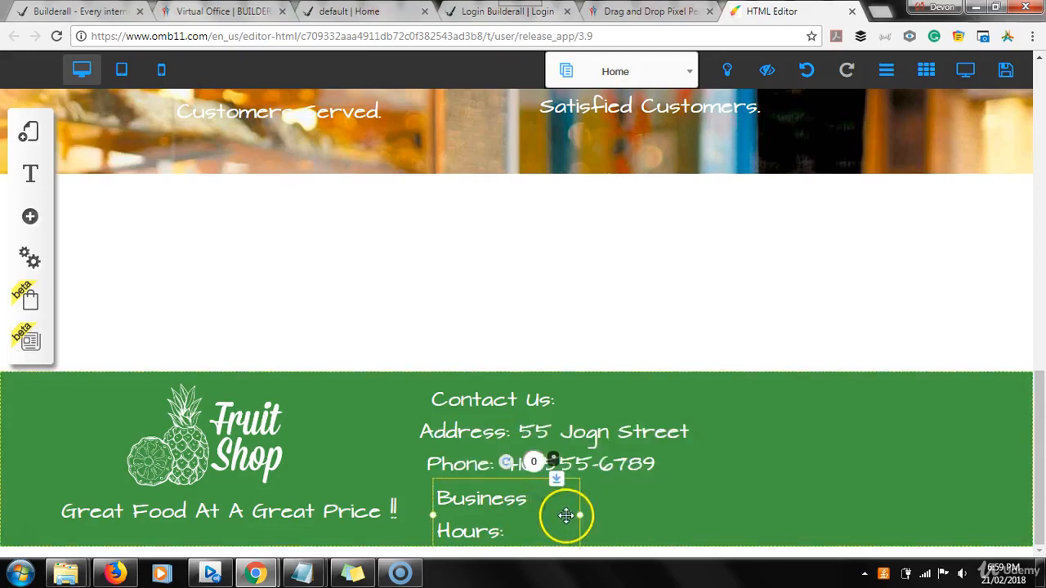
{"action": "left_click_drag", "start_coordinate": [704, 494], "coordinate": [740, 491]}
{"action": "left_click", "coordinate": [619, 502]}
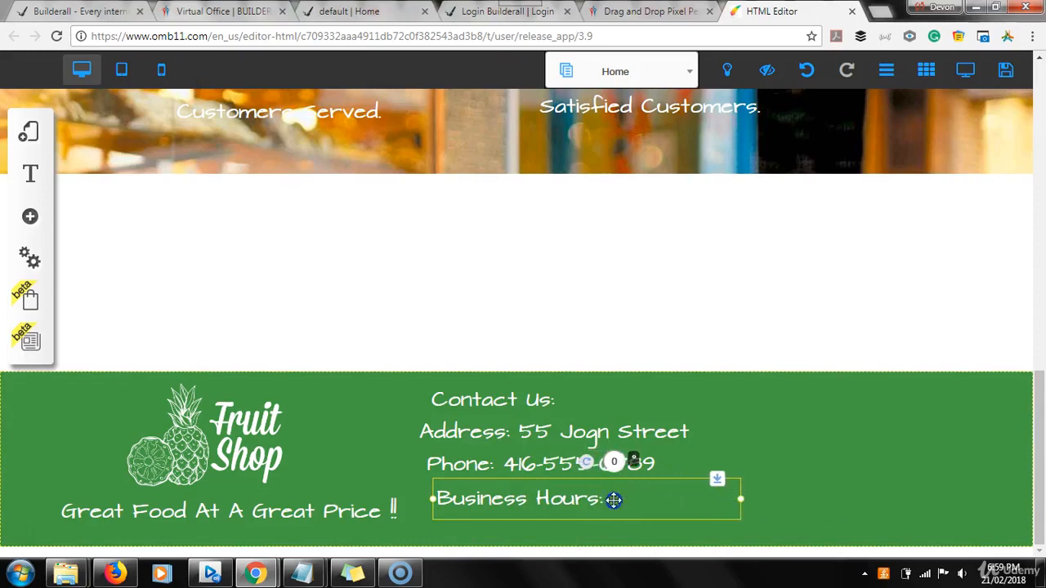
Add '9:00 am to 5:00 pm.' after Business Hours:, widen to one line, and place beside the tagline
{"action": "double_click", "coordinate": [613, 500]}
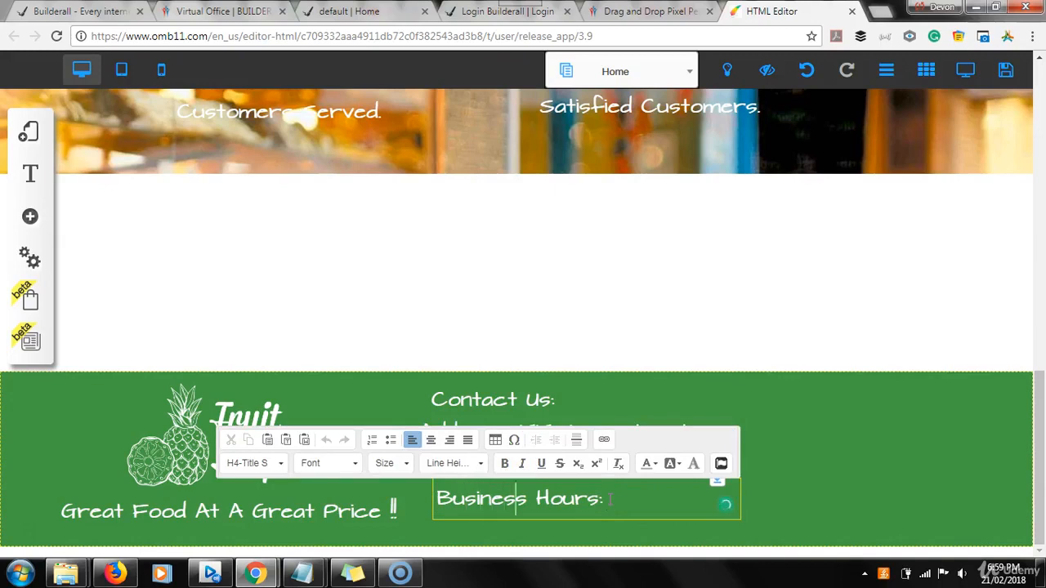
{"action": "key", "text": "Return"}
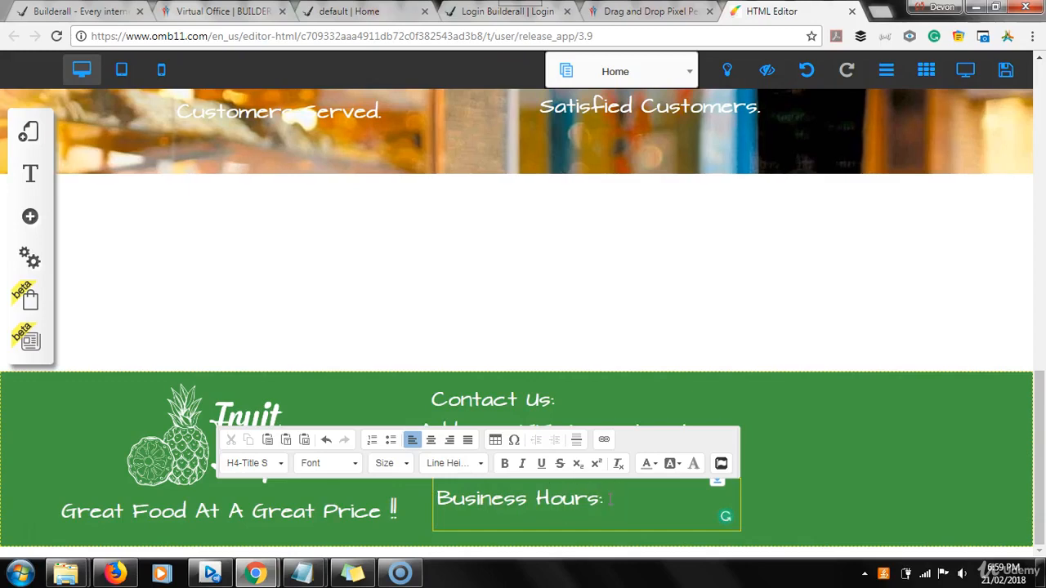
{"action": "type", "text": "("}
{"action": "key", "text": "BackSpace"}
{"action": "type", "text": "9:00 am"}
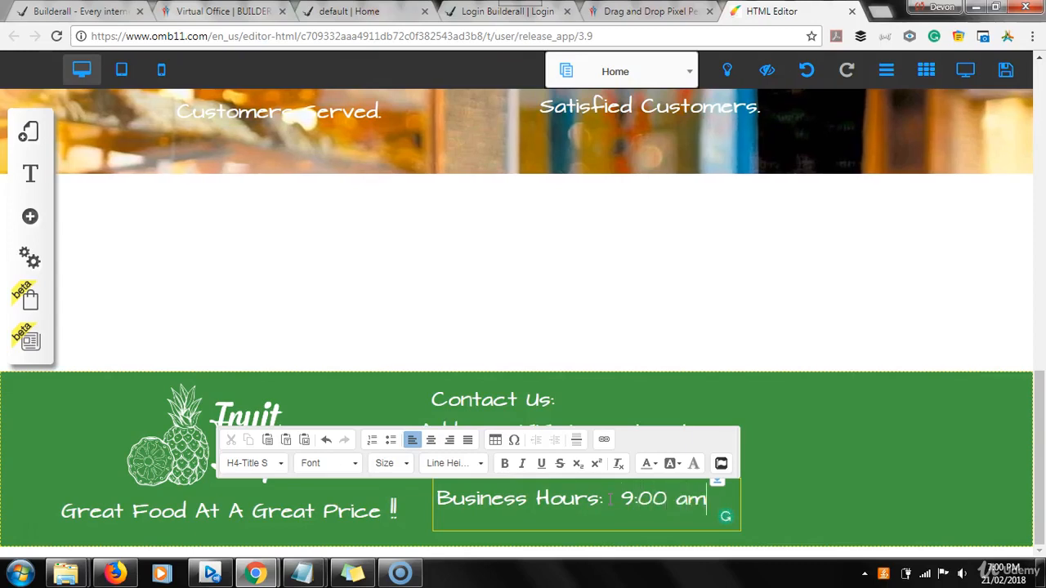
{"action": "type", "text": " to"}
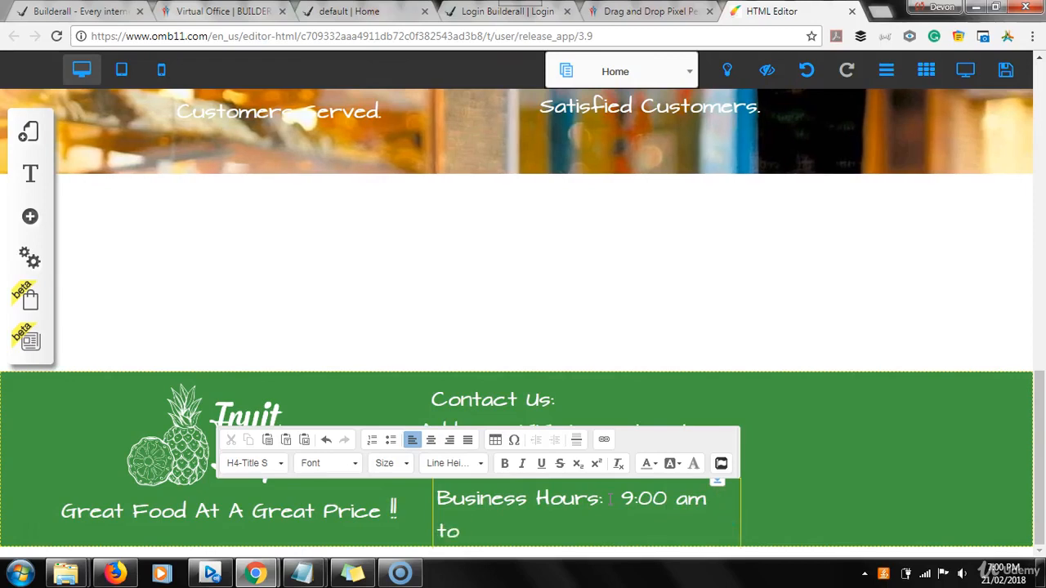
{"action": "type", "text": " 5:00 p"}
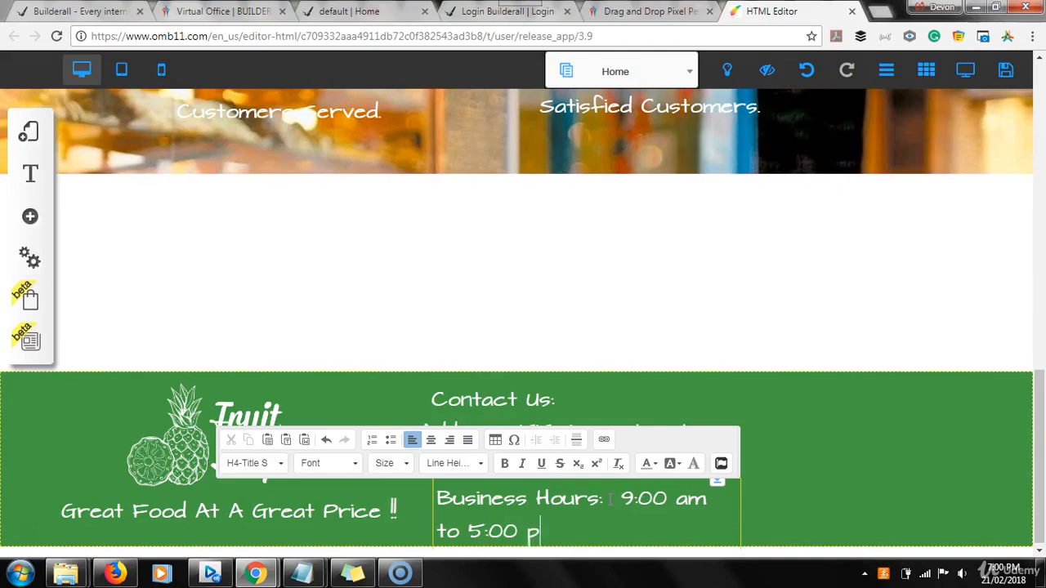
{"action": "type", "text": "m."}
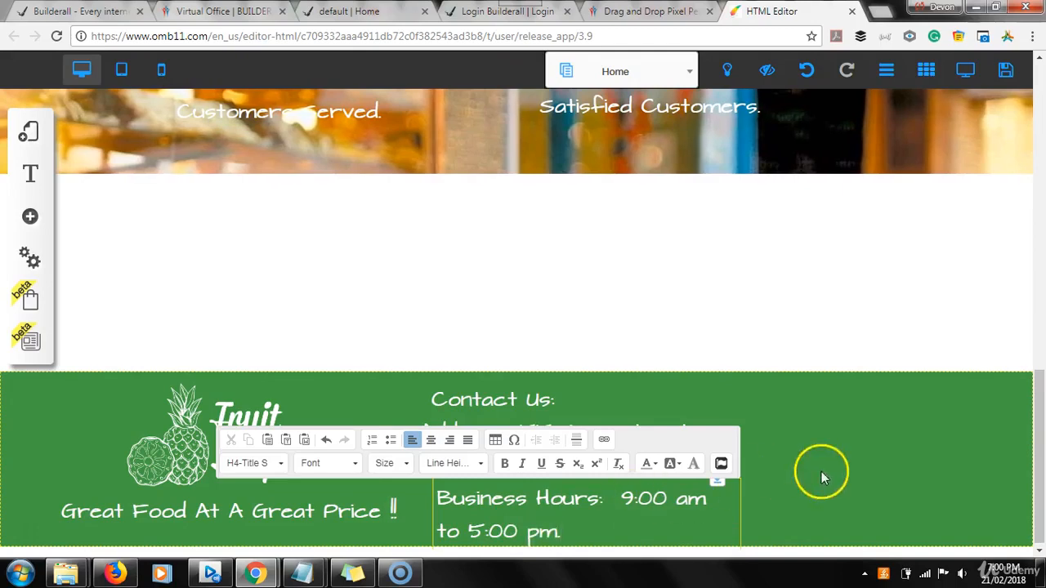
{"action": "left_click", "coordinate": [845, 472]}
{"action": "left_click", "coordinate": [660, 507]}
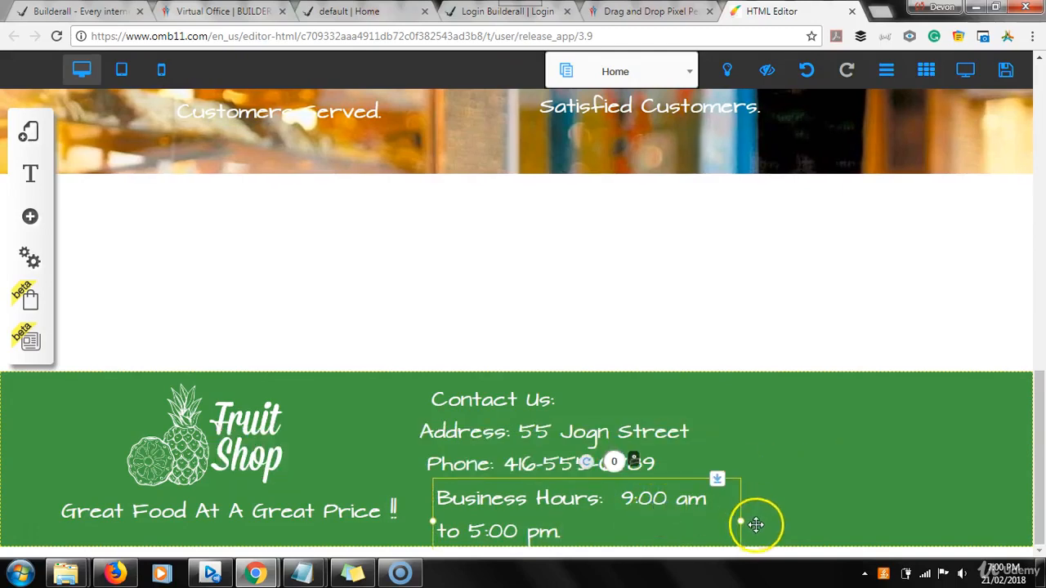
{"action": "left_click_drag", "start_coordinate": [741, 523], "coordinate": [869, 507]}
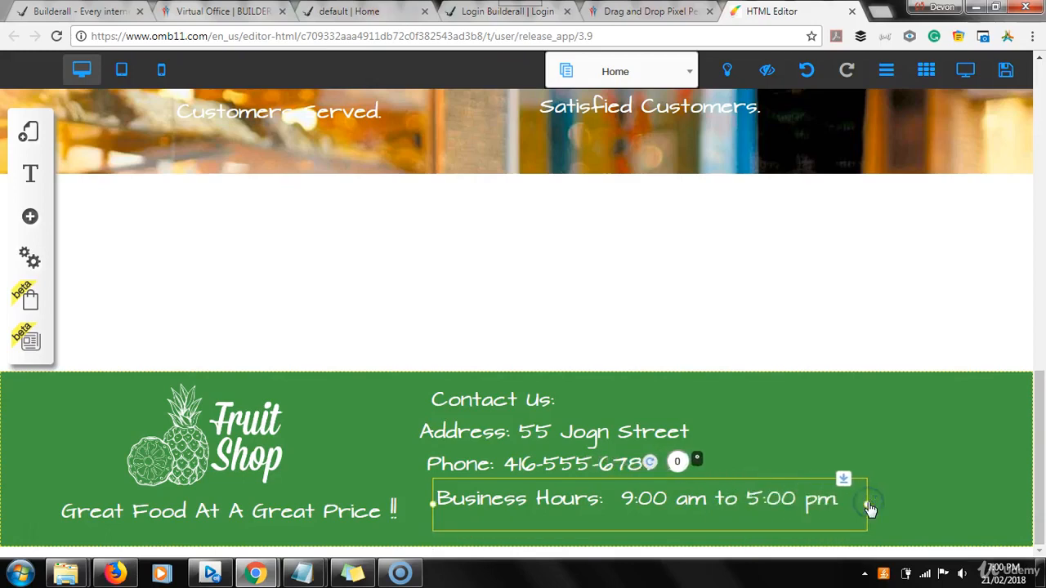
{"action": "left_click_drag", "start_coordinate": [812, 507], "coordinate": [790, 520]}
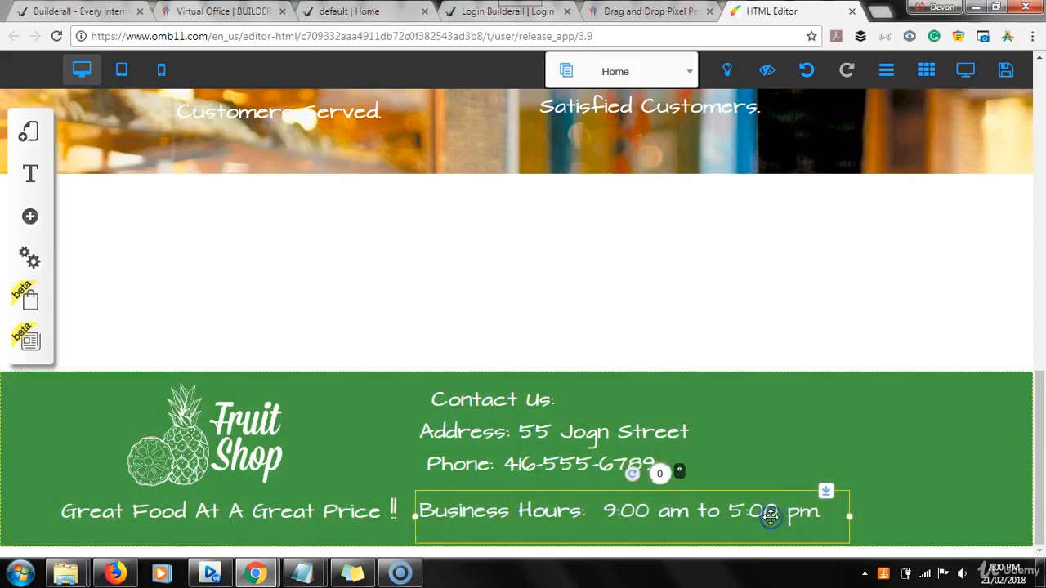
Restyle the whole business hours line as Body L text
{"action": "left_click", "coordinate": [770, 516]}
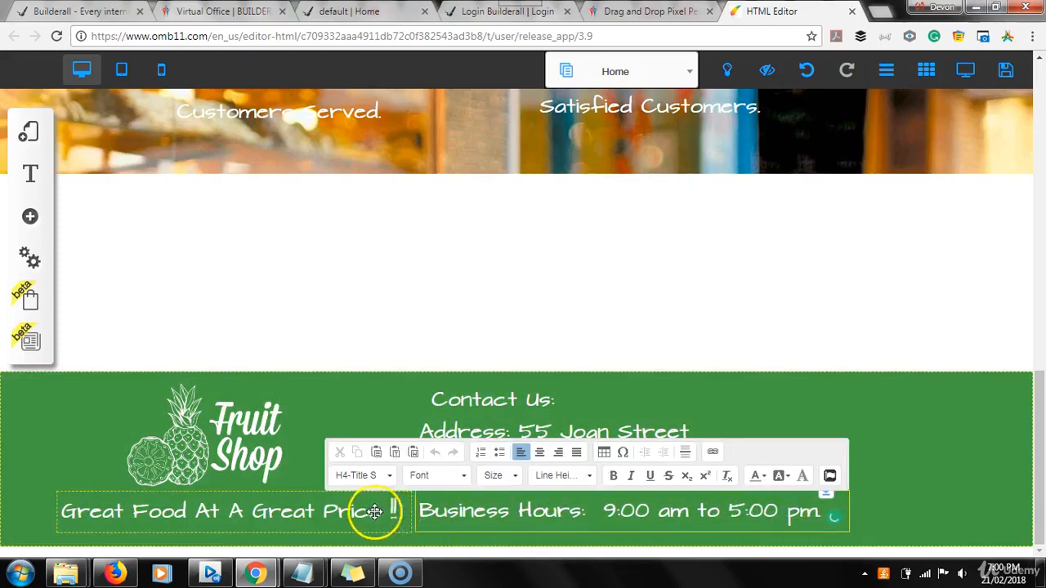
{"action": "left_click_drag", "start_coordinate": [419, 508], "coordinate": [804, 501]}
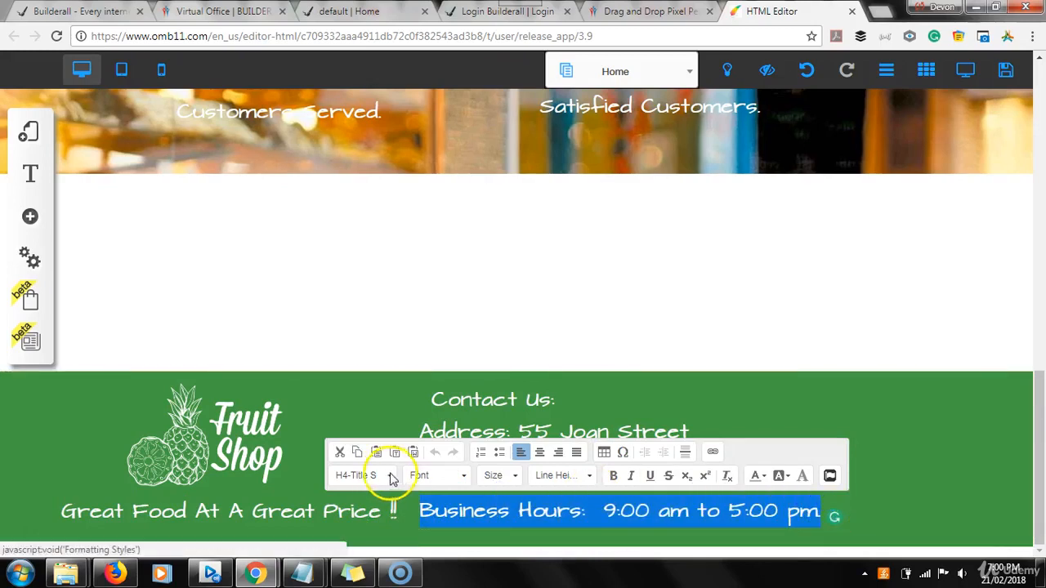
{"action": "left_click", "coordinate": [392, 475]}
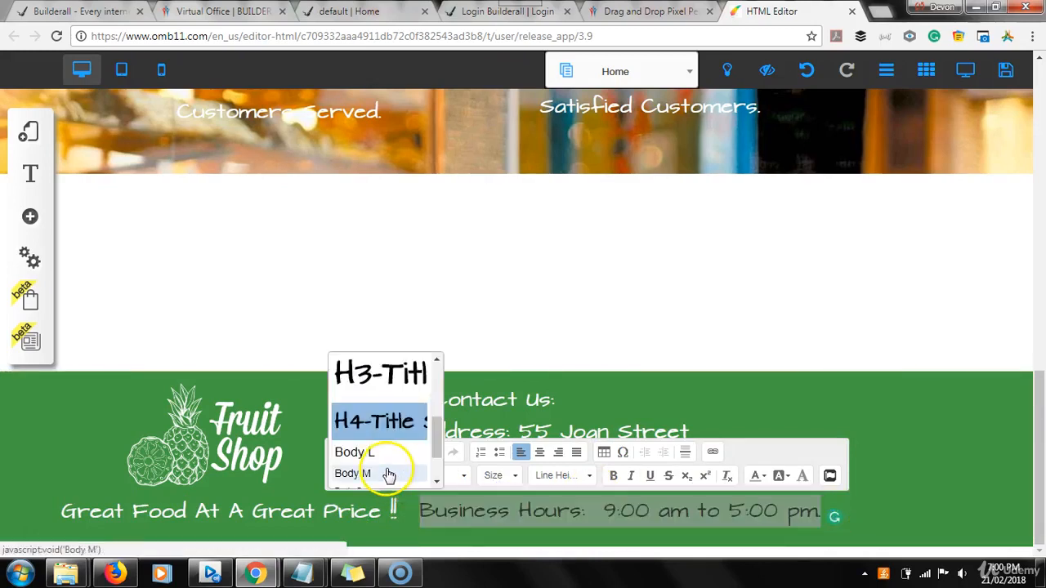
{"action": "left_click", "coordinate": [381, 474]}
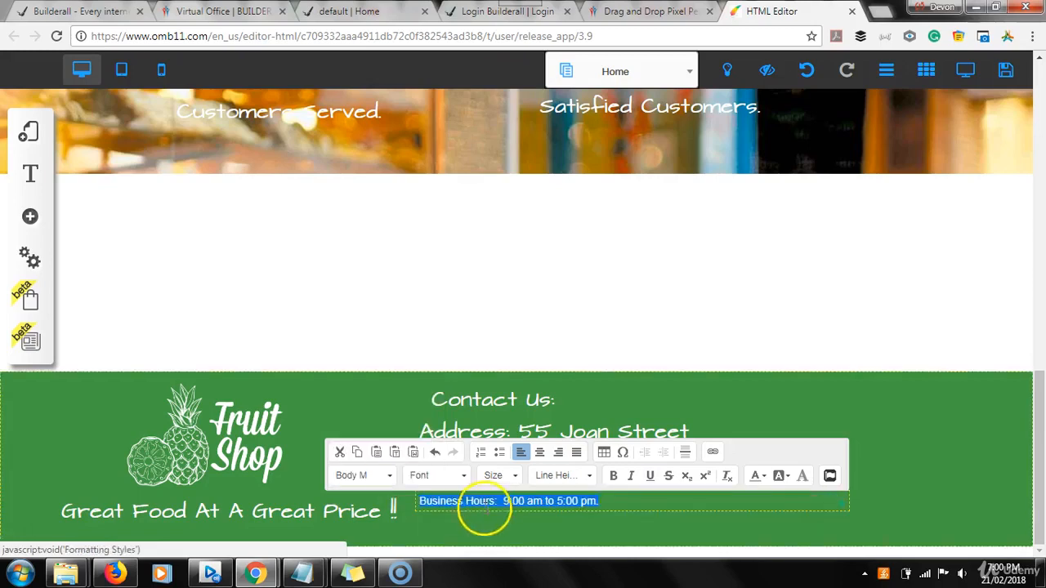
{"action": "left_click", "coordinate": [391, 477]}
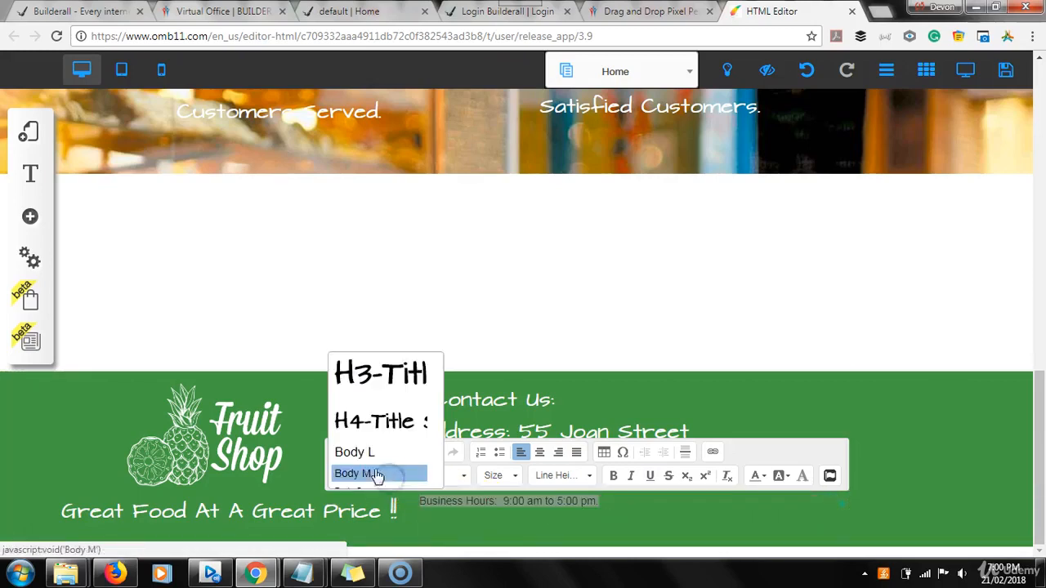
{"action": "left_click", "coordinate": [368, 453]}
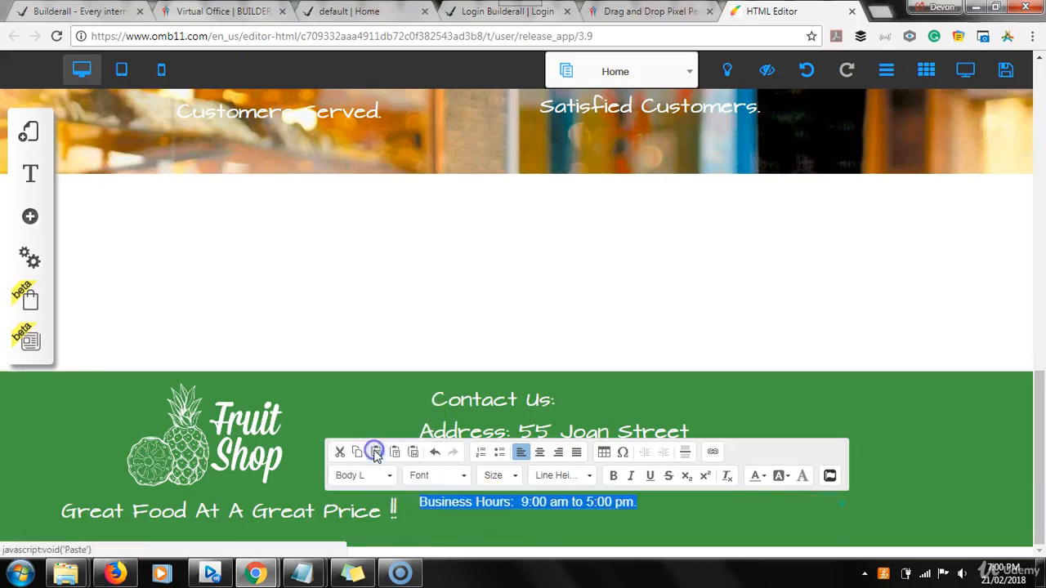
{"action": "left_click", "coordinate": [544, 535]}
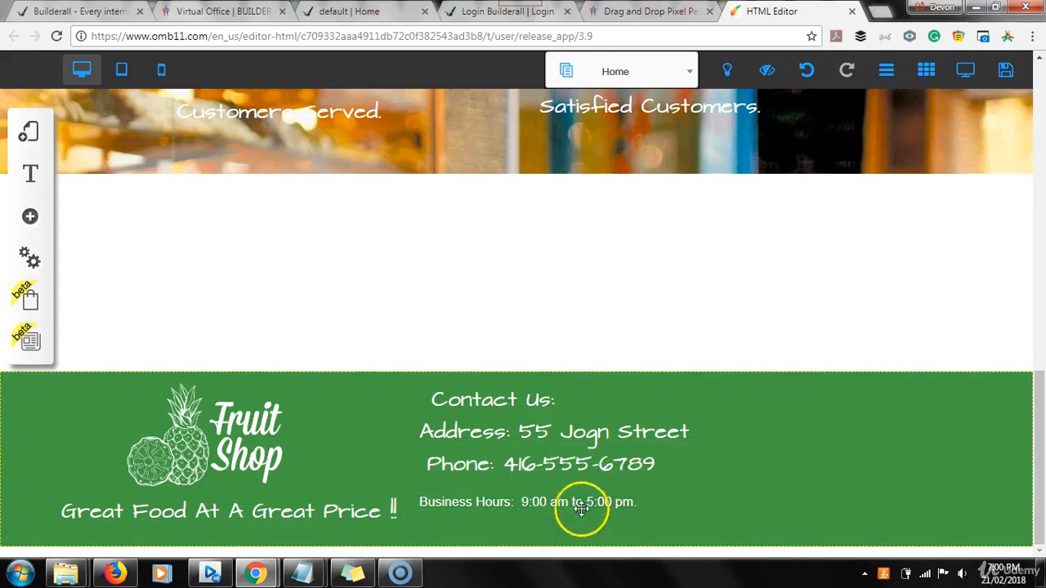
Apply Body L to the Phone line and move it down toward Business Hours
{"action": "left_click", "coordinate": [632, 463]}
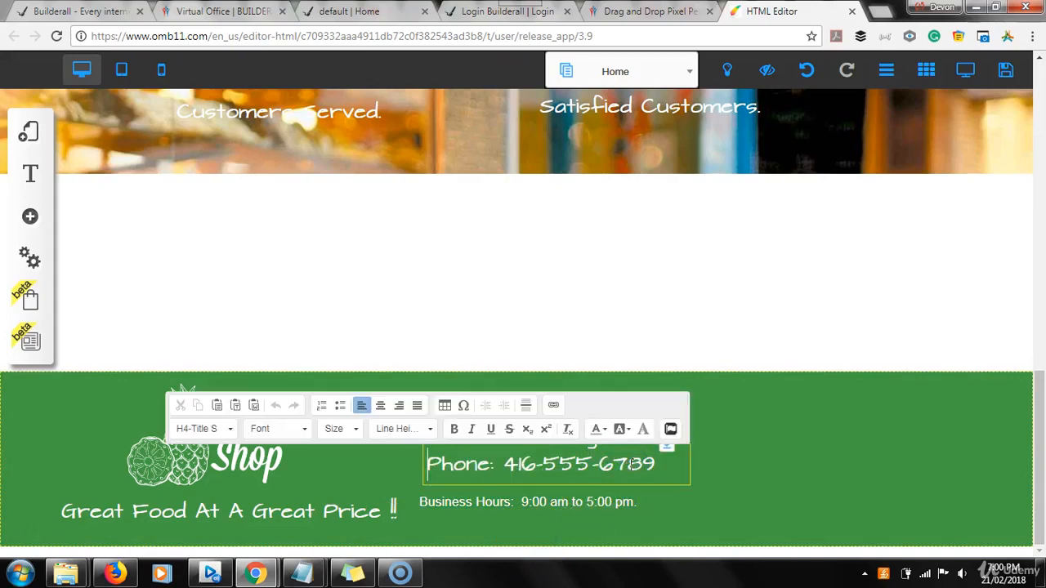
{"action": "left_click_drag", "start_coordinate": [656, 465], "coordinate": [387, 474]}
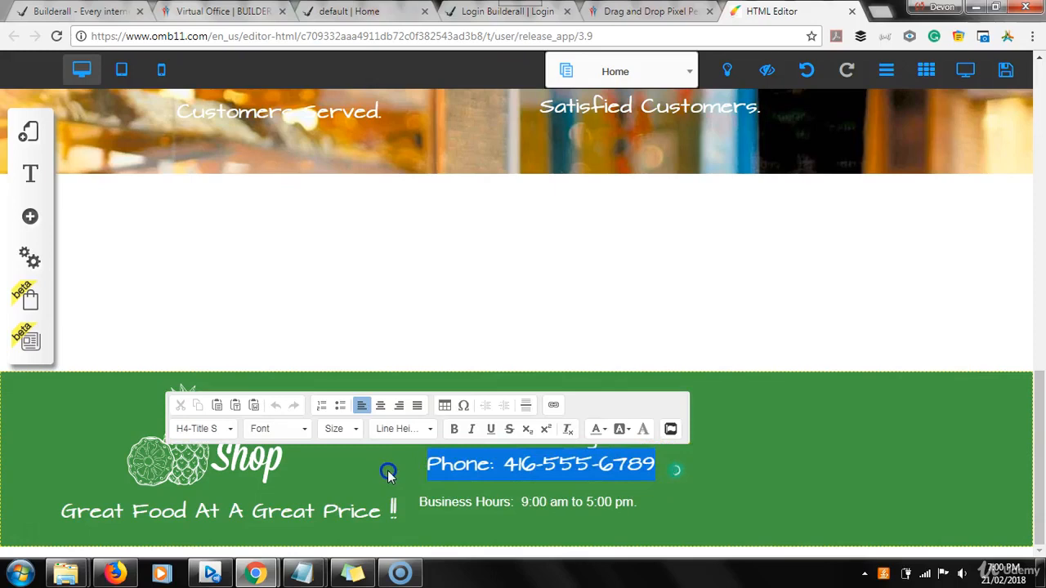
{"action": "left_click", "coordinate": [232, 431]}
{"action": "left_click", "coordinate": [229, 411]}
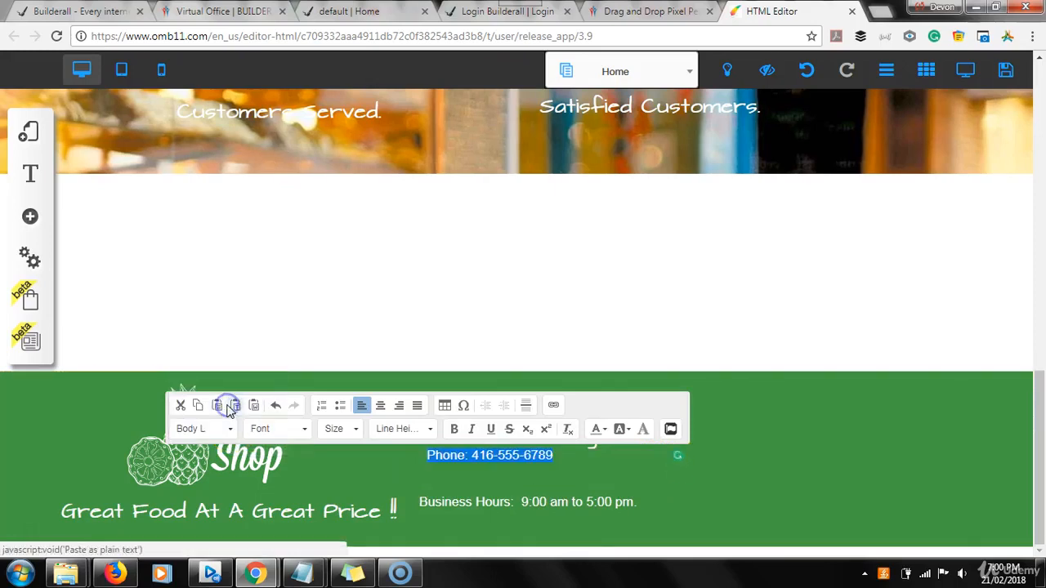
{"action": "left_click", "coordinate": [478, 484]}
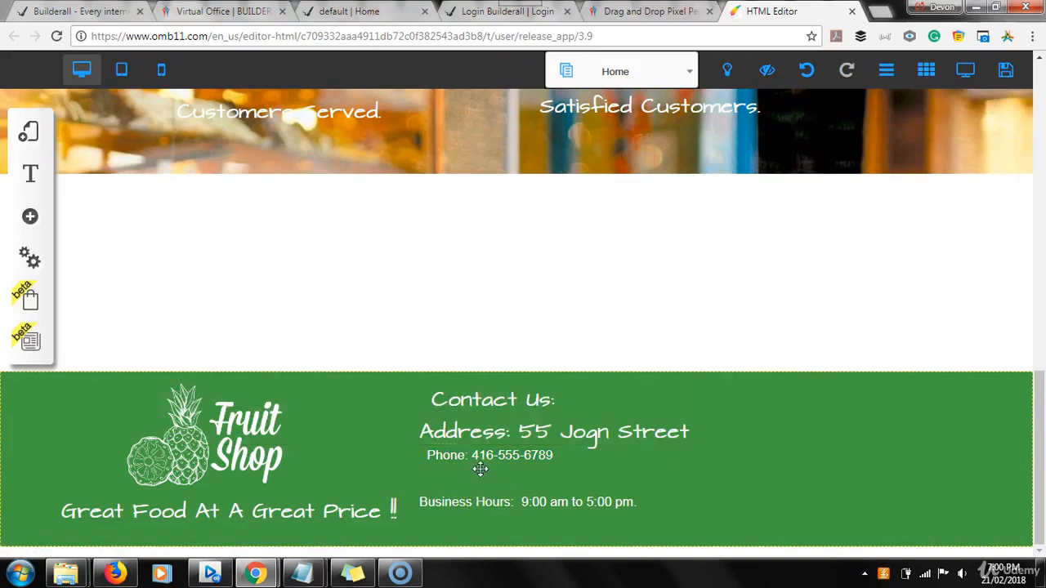
{"action": "left_click_drag", "start_coordinate": [481, 462], "coordinate": [474, 481]}
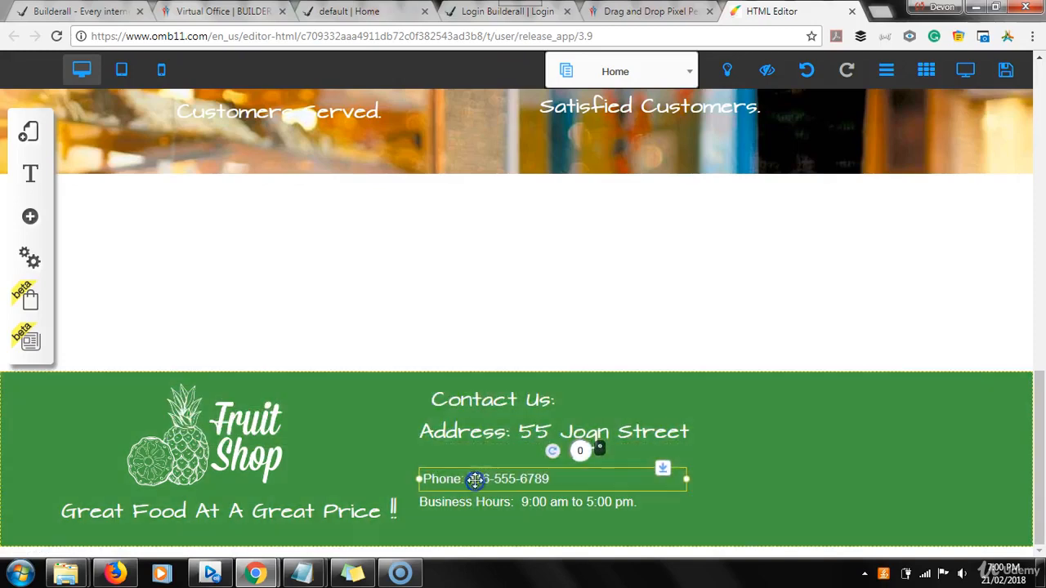
Apply Body L to the Address line and nudge it into place under Contact Us
{"action": "left_click", "coordinate": [478, 431]}
{"action": "left_click", "coordinate": [479, 434]}
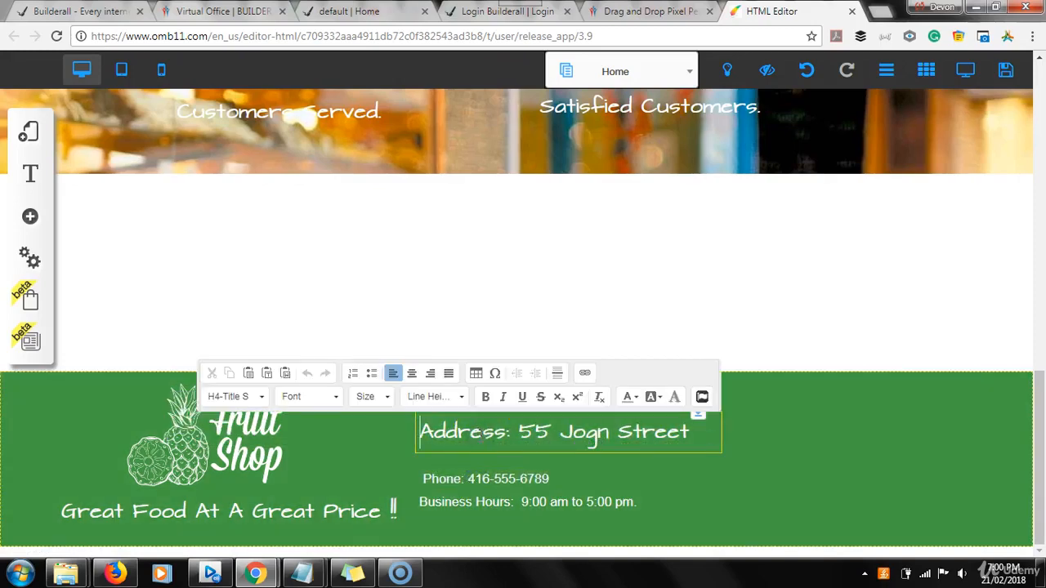
{"action": "left_click", "coordinate": [262, 396]}
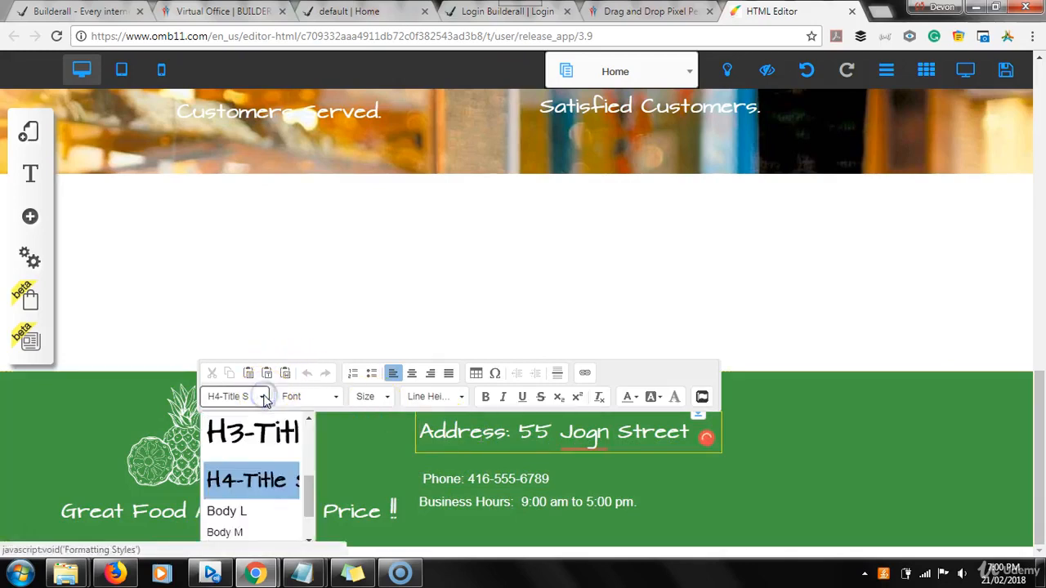
{"action": "left_click", "coordinate": [249, 515]}
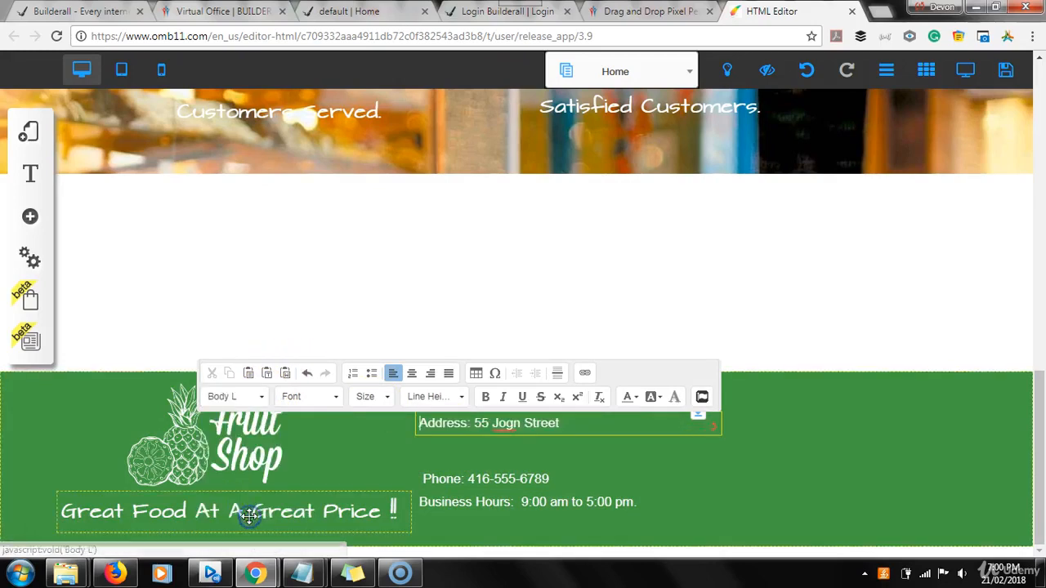
{"action": "left_click", "coordinate": [580, 452]}
{"action": "left_click_drag", "start_coordinate": [507, 419], "coordinate": [518, 509]}
Select the Contact Us heading and turn on the pixel rulers around the canvas
{"action": "left_click", "coordinate": [507, 401]}
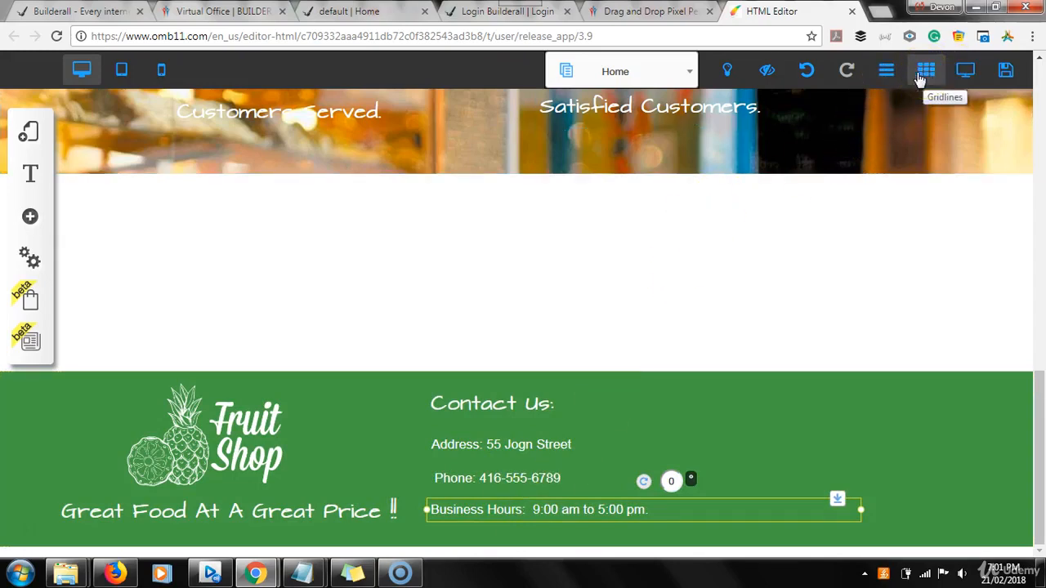
{"action": "left_click", "coordinate": [893, 77]}
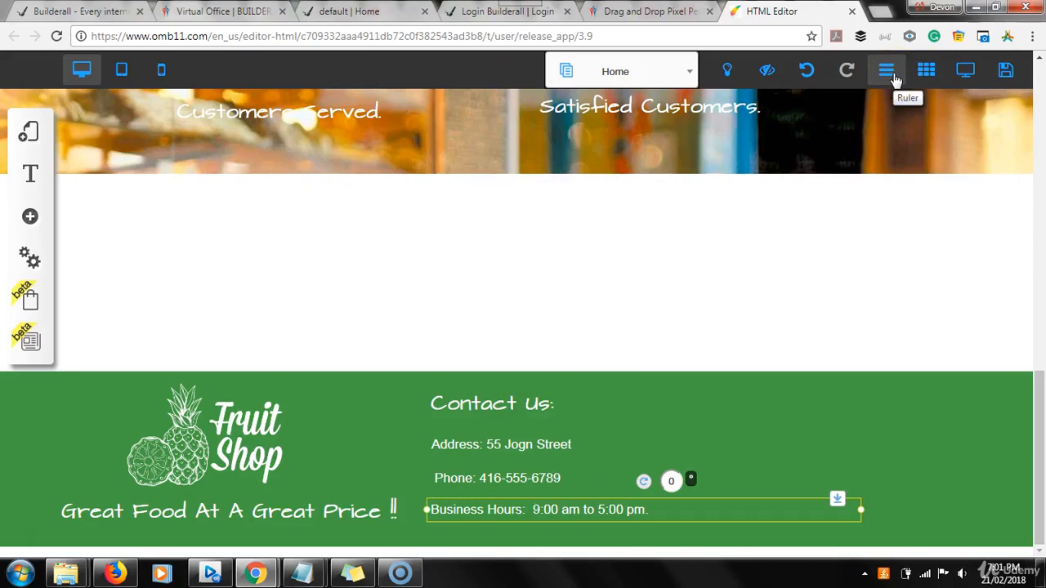
{"action": "left_click", "coordinate": [893, 77]}
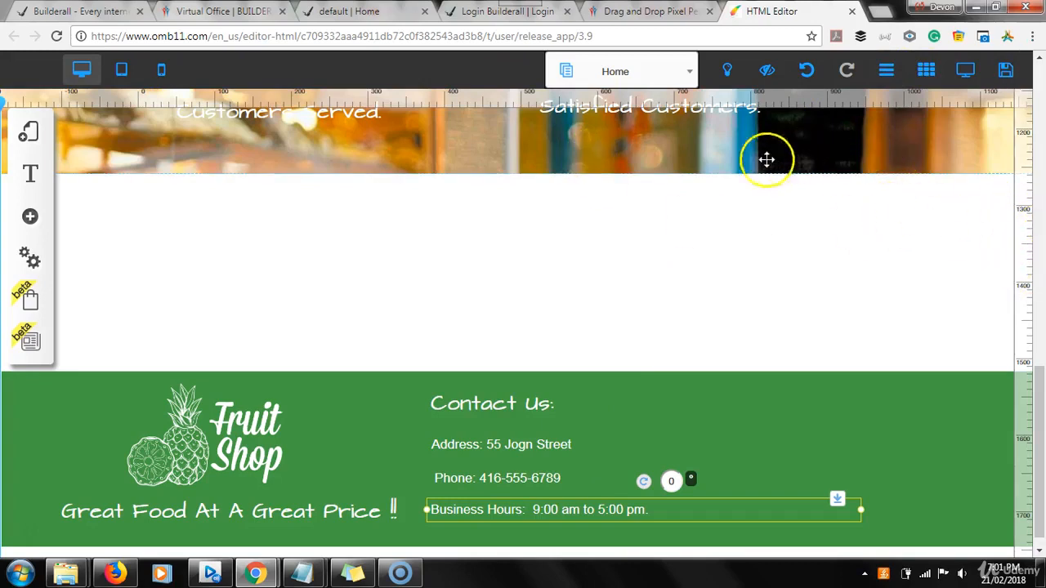
Add vertical guides at 492px and 697px and horizontal guides, including one at 660px
{"action": "left_click", "coordinate": [555, 155]}
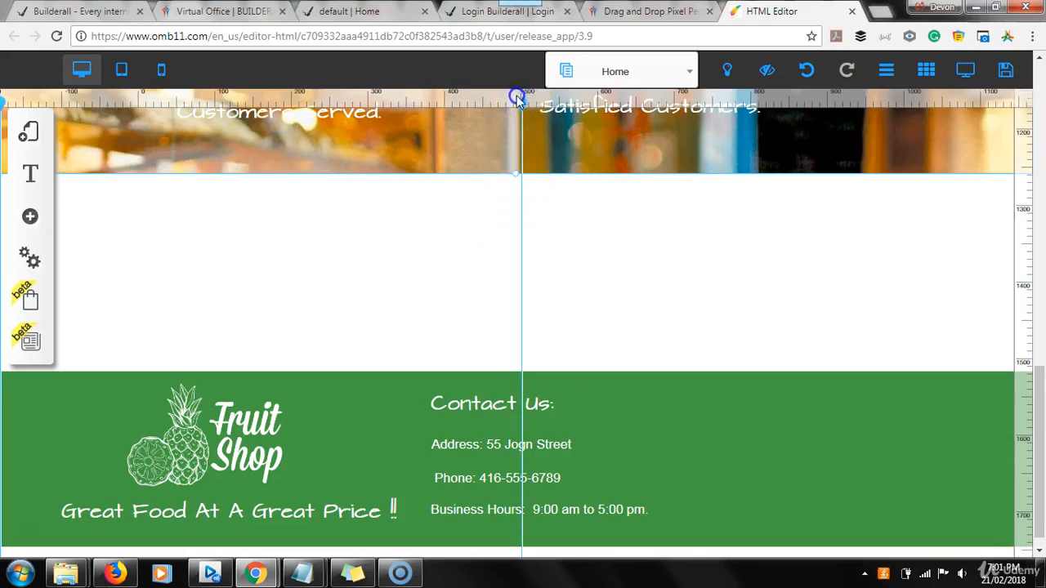
{"action": "left_click_drag", "start_coordinate": [517, 97], "coordinate": [518, 101]}
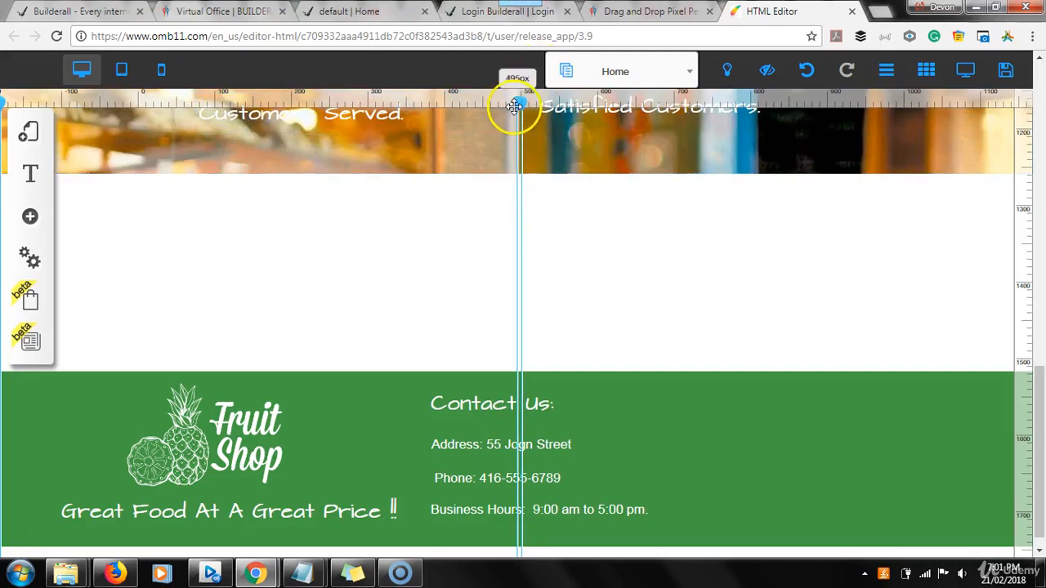
{"action": "left_click_drag", "start_coordinate": [513, 106], "coordinate": [640, 112]}
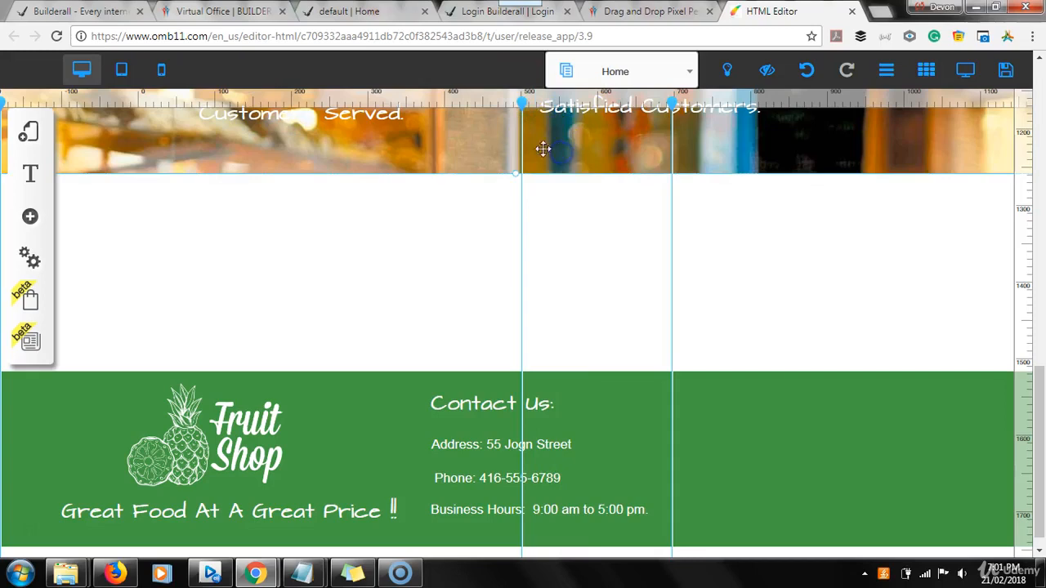
{"action": "left_click_drag", "start_coordinate": [521, 102], "coordinate": [516, 100]}
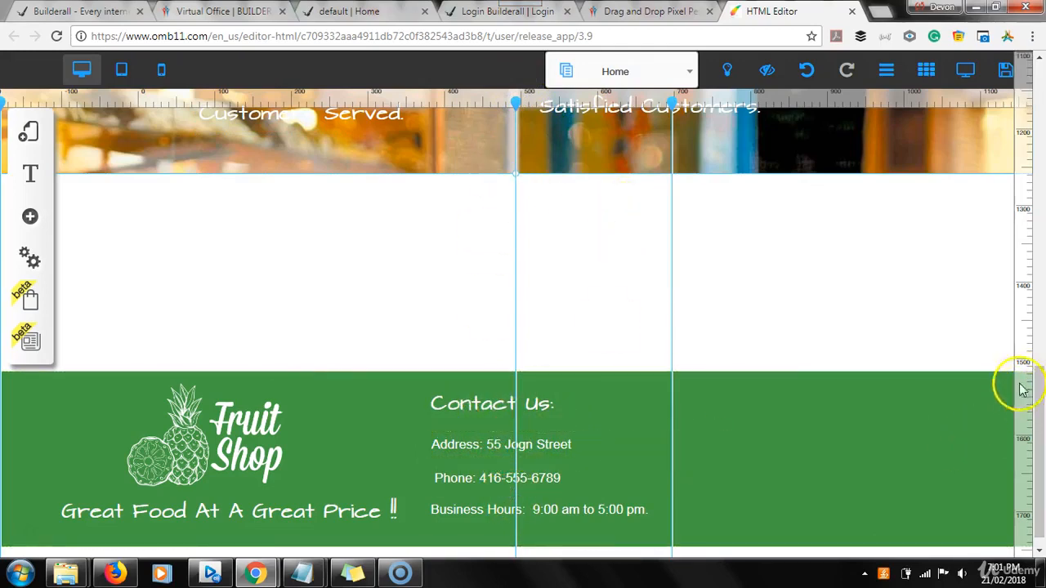
{"action": "left_click_drag", "start_coordinate": [1027, 397], "coordinate": [1022, 392]}
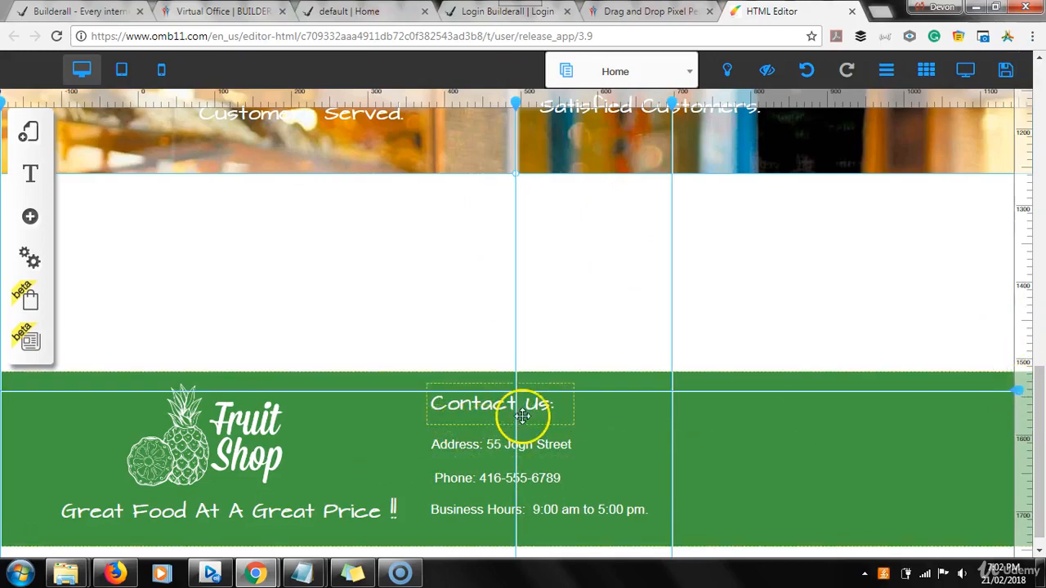
{"action": "left_click_drag", "start_coordinate": [1020, 257], "coordinate": [1019, 238]}
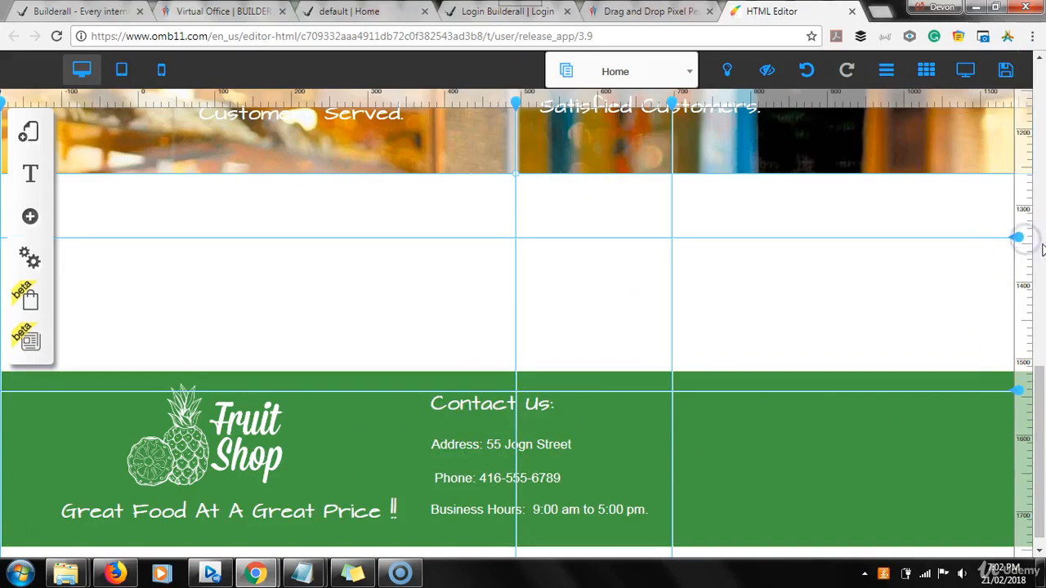
{"action": "left_click", "coordinate": [1037, 393]}
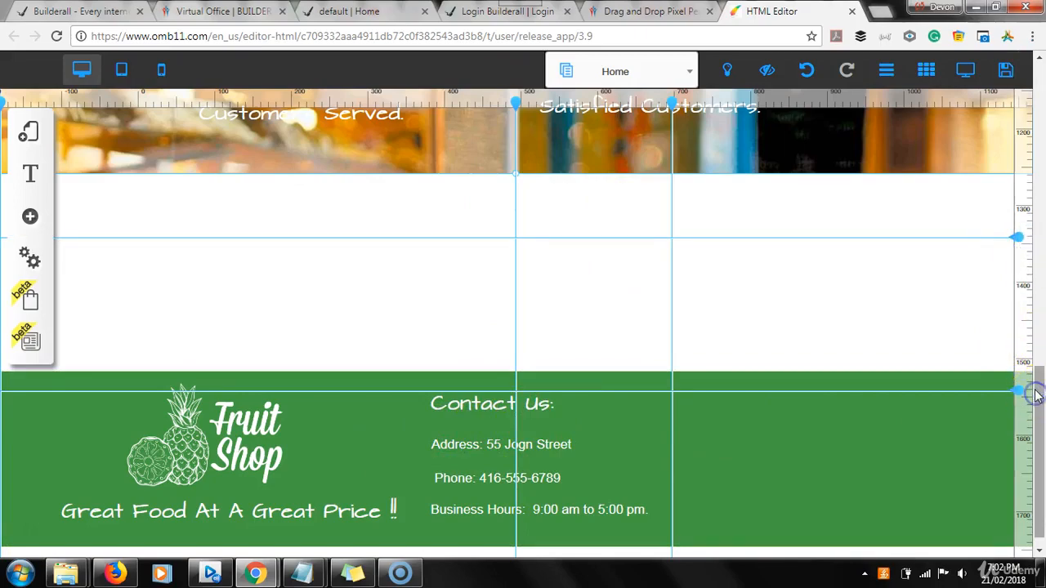
{"action": "left_click", "coordinate": [1038, 393]}
{"action": "left_click_drag", "start_coordinate": [1037, 392], "coordinate": [1042, 192]}
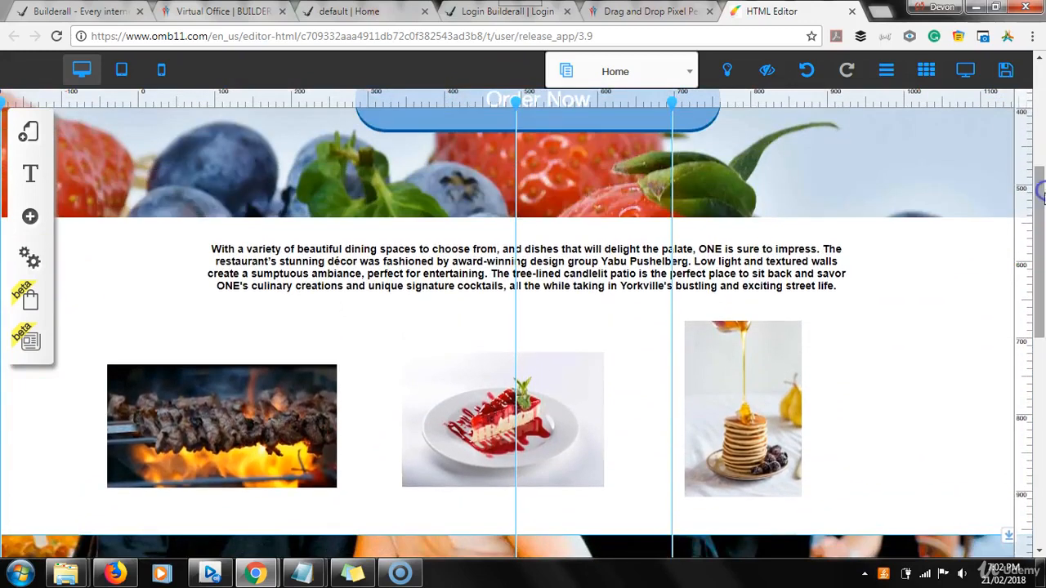
{"action": "left_click", "coordinate": [1020, 308]}
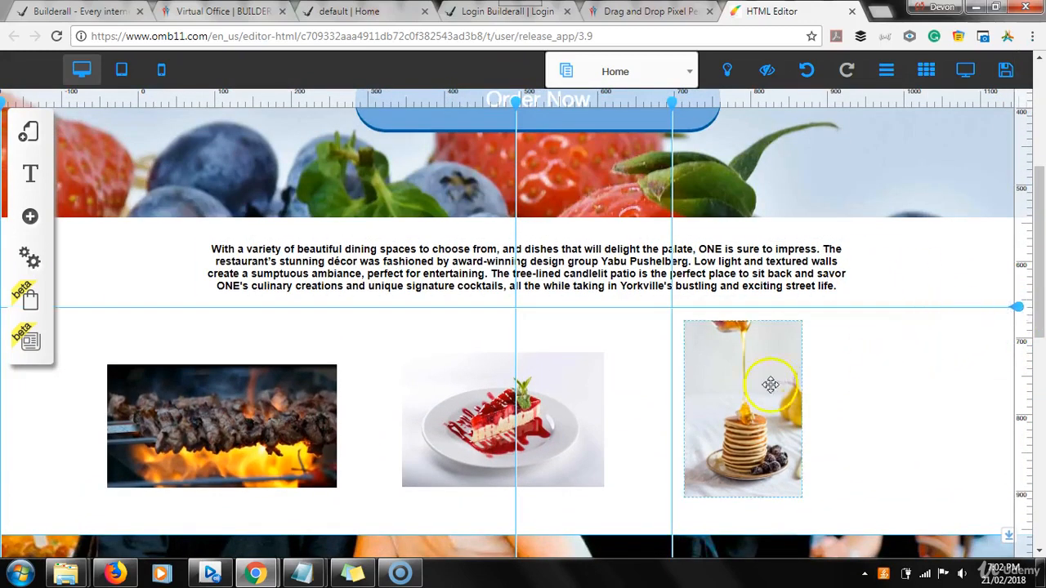
Move the pancake, cheesecake and grill images up to the 660px guide, then hide the rulers
{"action": "left_click_drag", "start_coordinate": [757, 382], "coordinate": [806, 287]}
{"action": "left_click_drag", "start_coordinate": [554, 454], "coordinate": [564, 394]}
{"action": "left_click_drag", "start_coordinate": [260, 460], "coordinate": [270, 404]}
{"action": "left_click", "coordinate": [454, 428]}
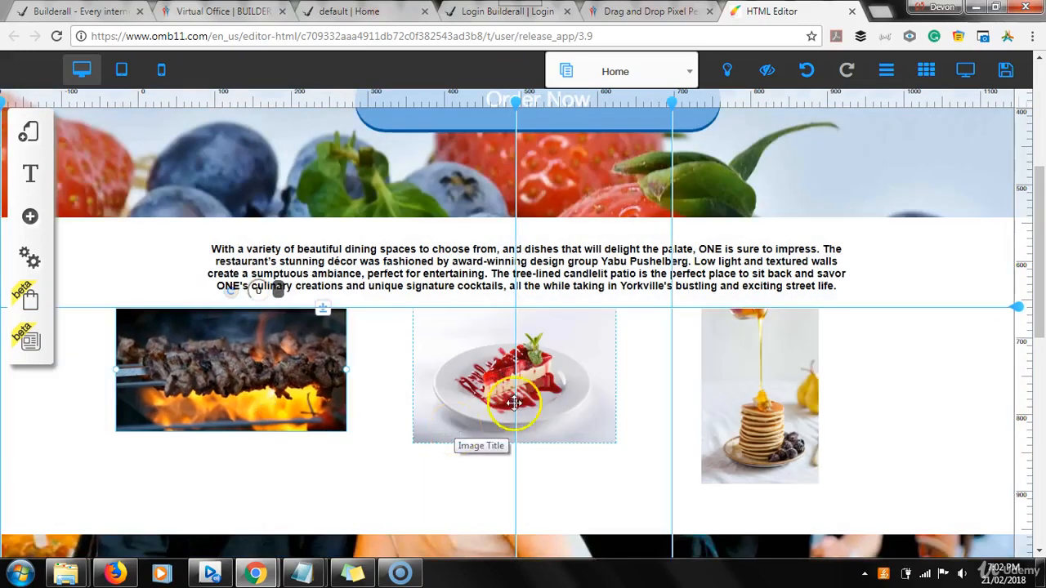
{"action": "left_click", "coordinate": [894, 80]}
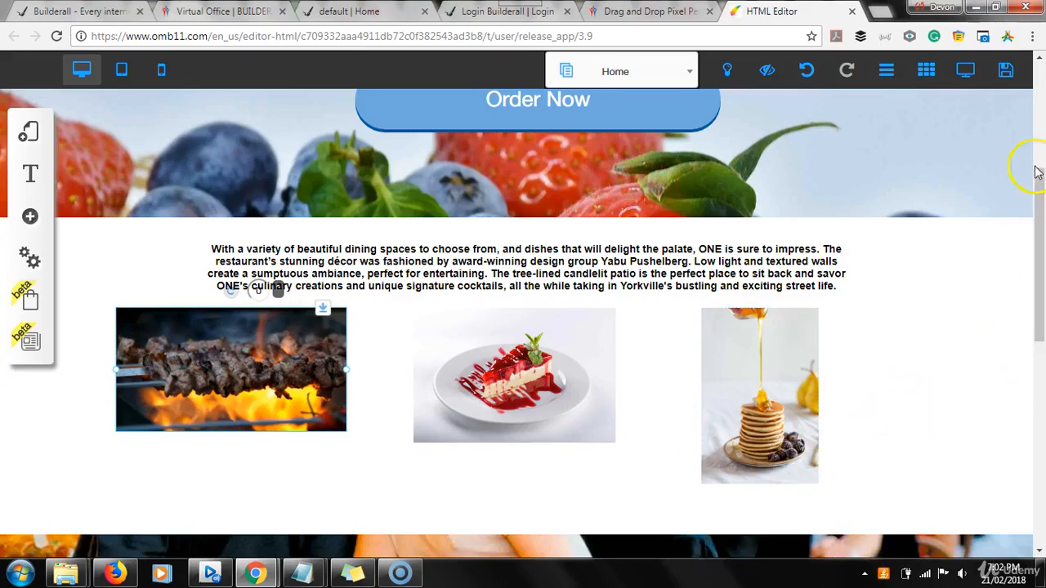
{"action": "left_click_drag", "start_coordinate": [1036, 160], "coordinate": [1033, 406]}
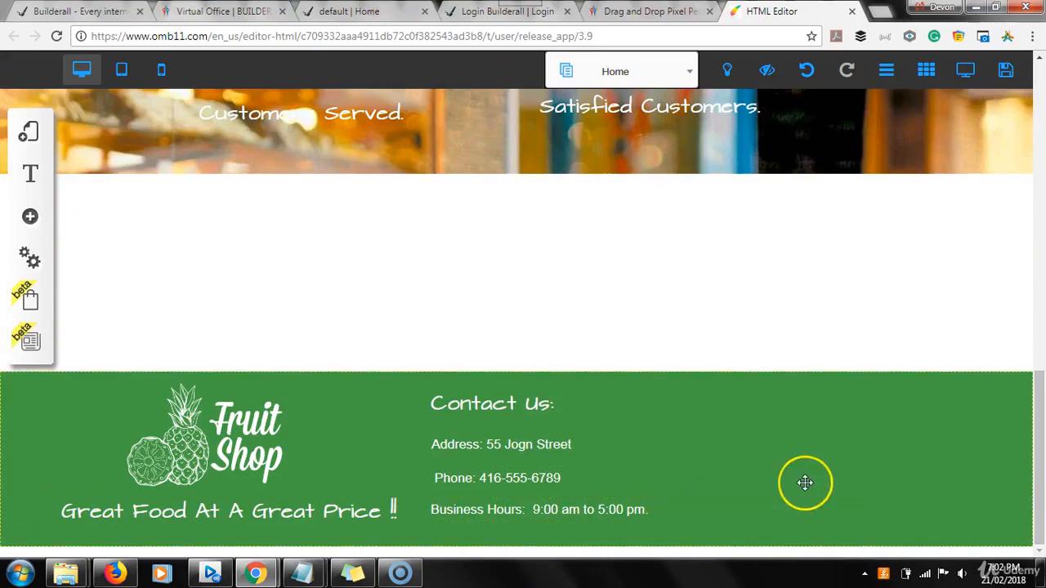
{"action": "left_click", "coordinate": [362, 12]}
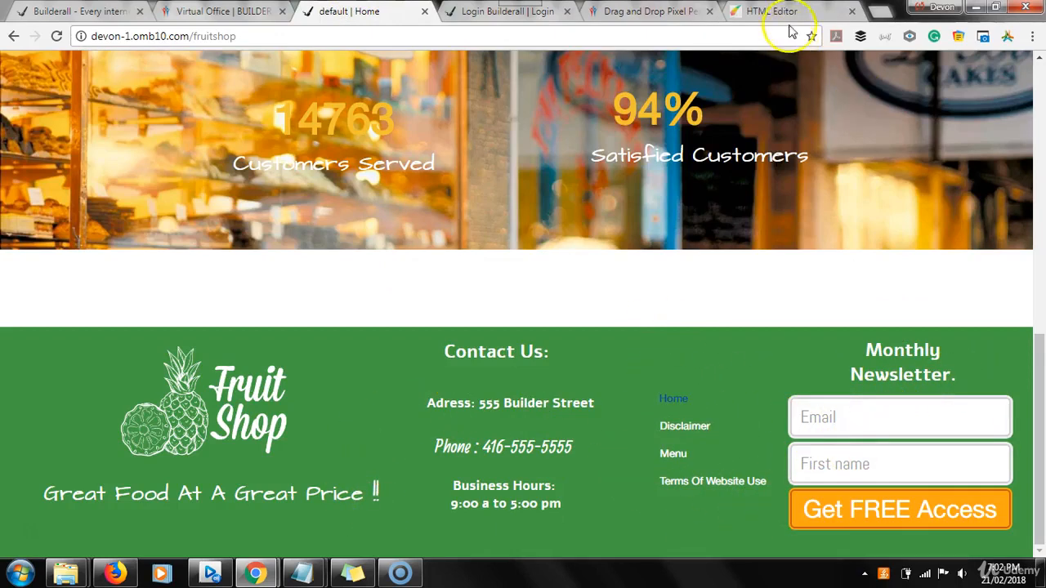
{"action": "left_click", "coordinate": [759, 13]}
{"action": "left_click", "coordinate": [710, 444]}
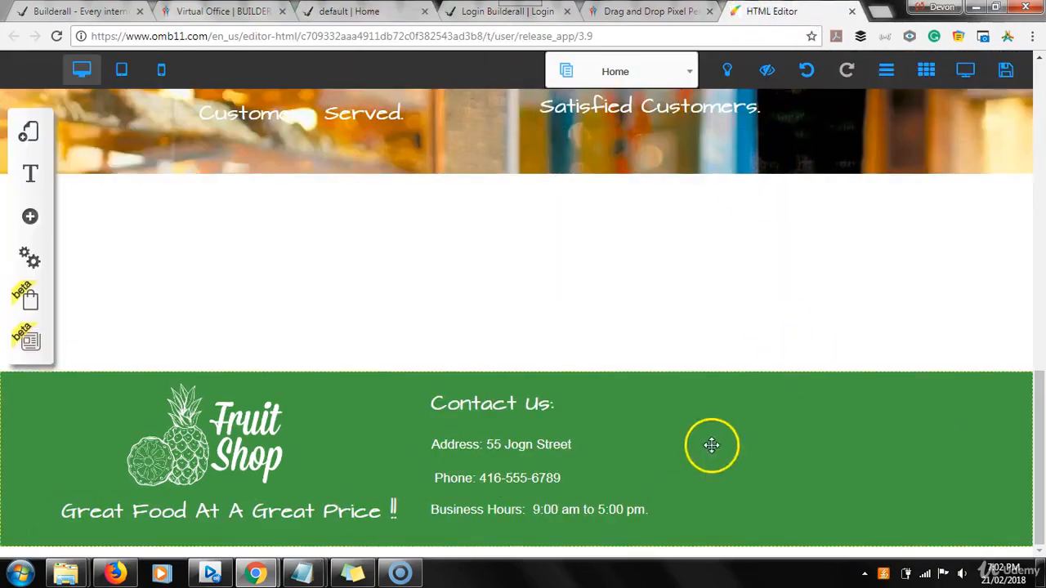
Insert the orange Get FREE Access email optin form and drag it into the footer's right side
{"action": "left_click", "coordinate": [29, 219]}
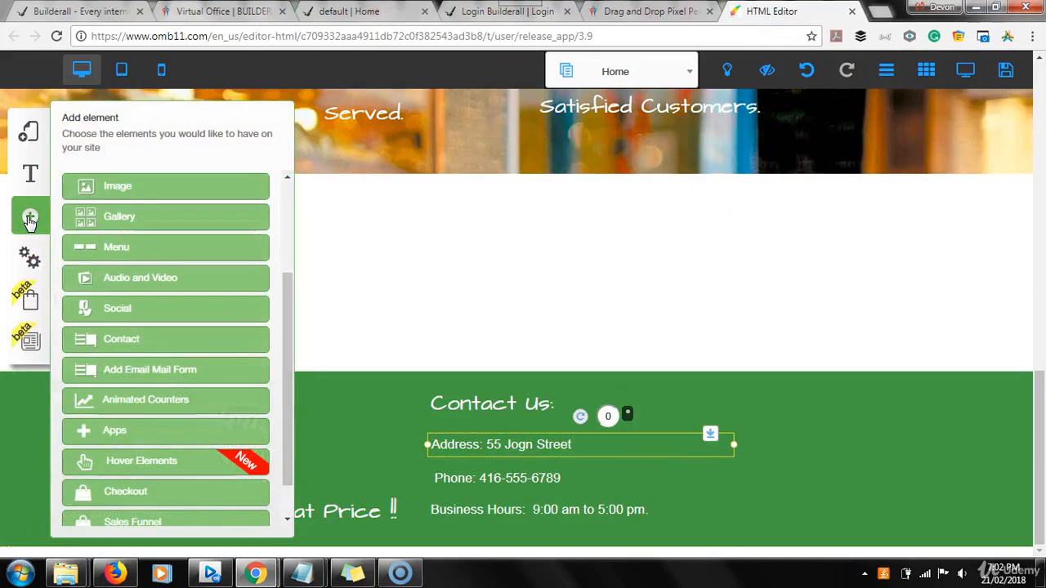
{"action": "left_click", "coordinate": [179, 378]}
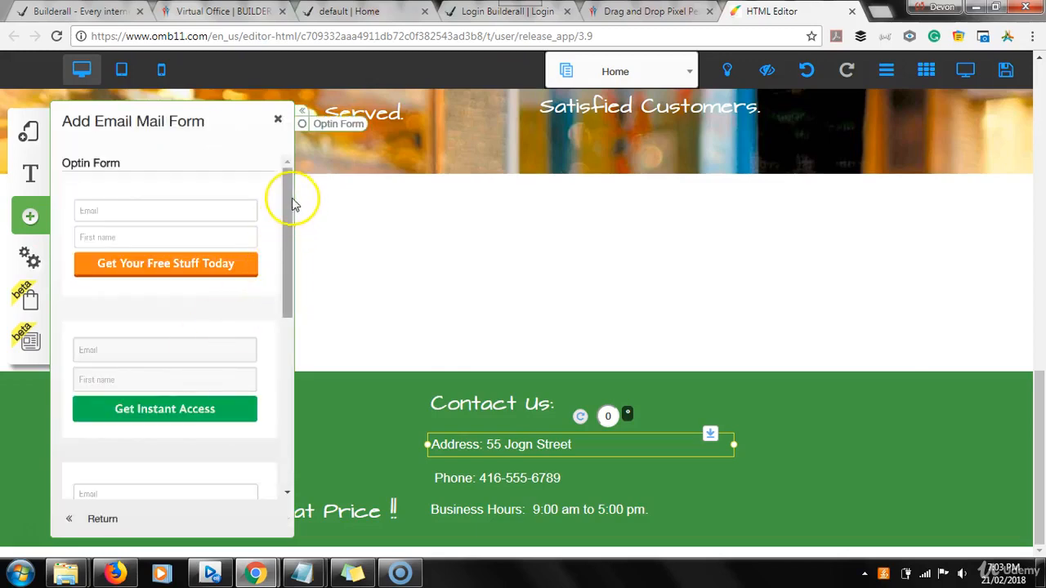
{"action": "left_click_drag", "start_coordinate": [291, 196], "coordinate": [291, 292]}
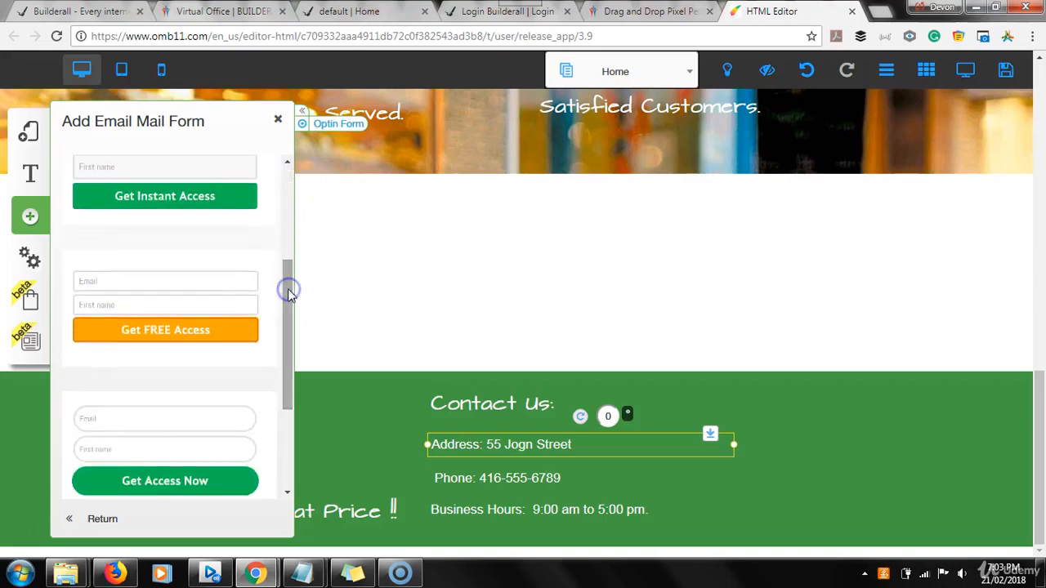
{"action": "left_click", "coordinate": [139, 329]}
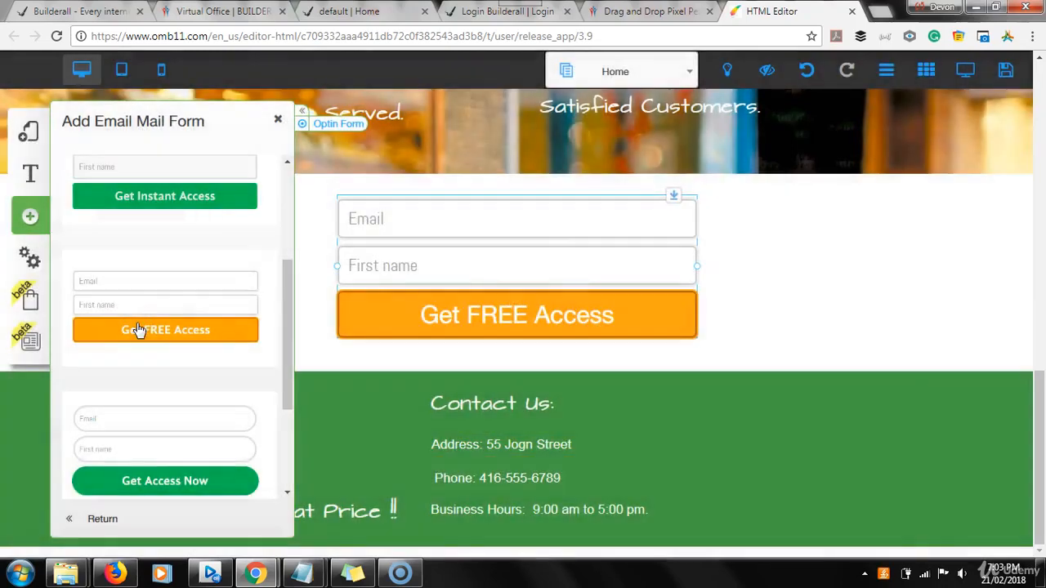
{"action": "left_click_drag", "start_coordinate": [541, 231], "coordinate": [869, 422]}
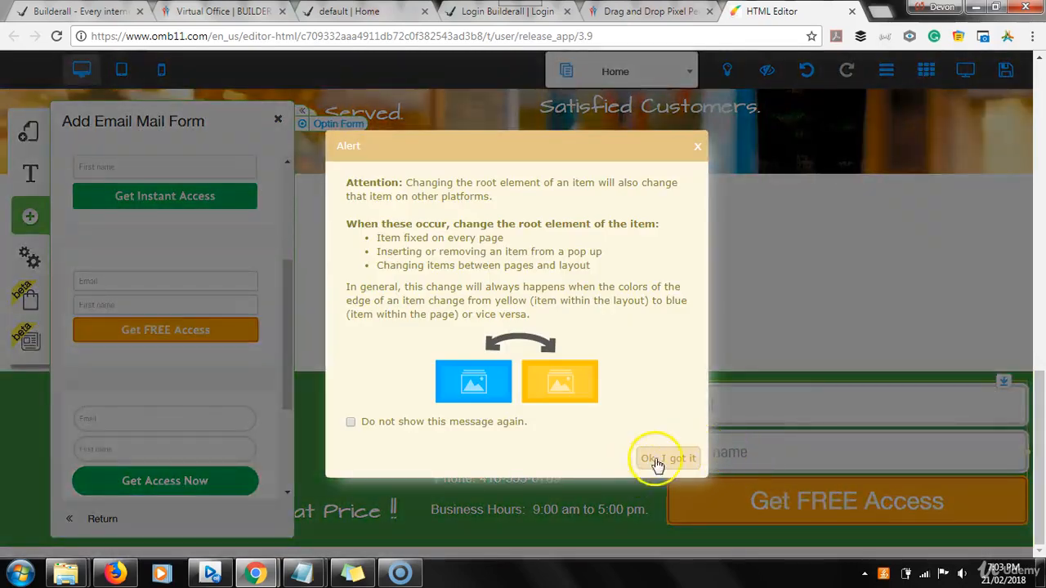
{"action": "left_click", "coordinate": [669, 458]}
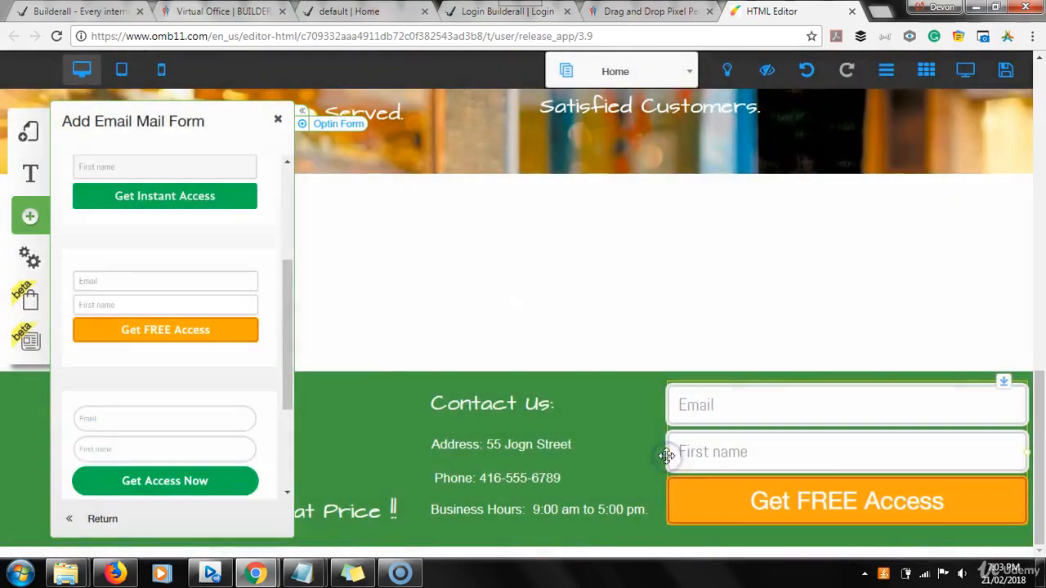
{"action": "left_click_drag", "start_coordinate": [674, 454], "coordinate": [815, 454]}
{"action": "left_click_drag", "start_coordinate": [900, 418], "coordinate": [744, 473]}
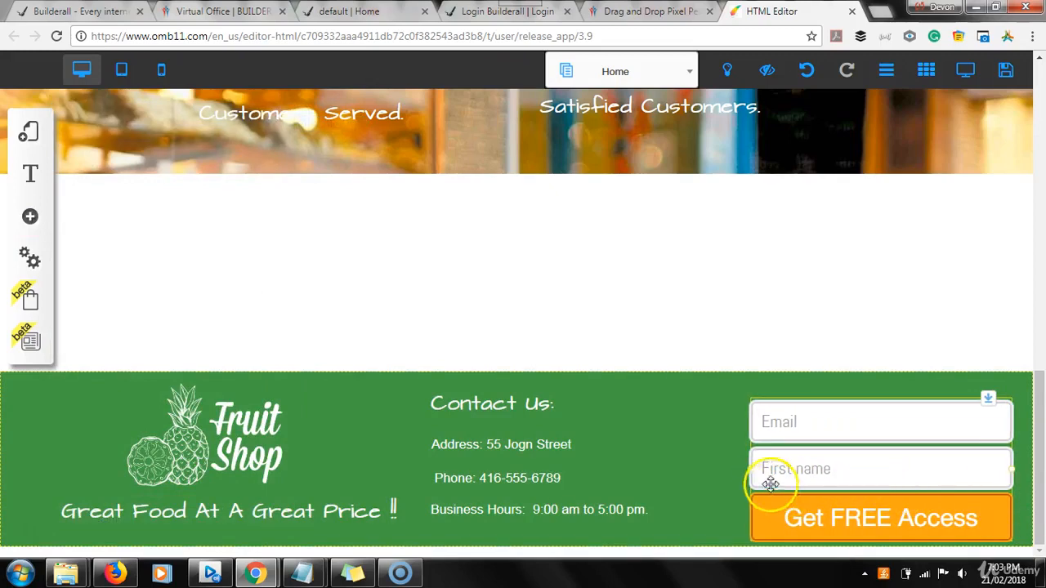
{"action": "left_click_drag", "start_coordinate": [750, 469], "coordinate": [791, 474]}
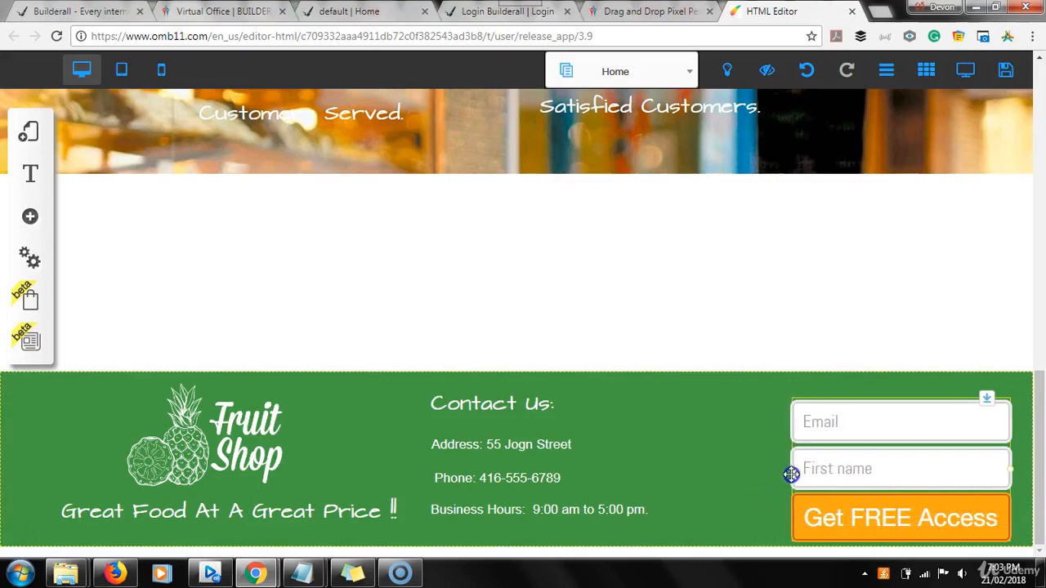
{"action": "left_click", "coordinate": [767, 391]}
{"action": "left_click", "coordinate": [349, 13]}
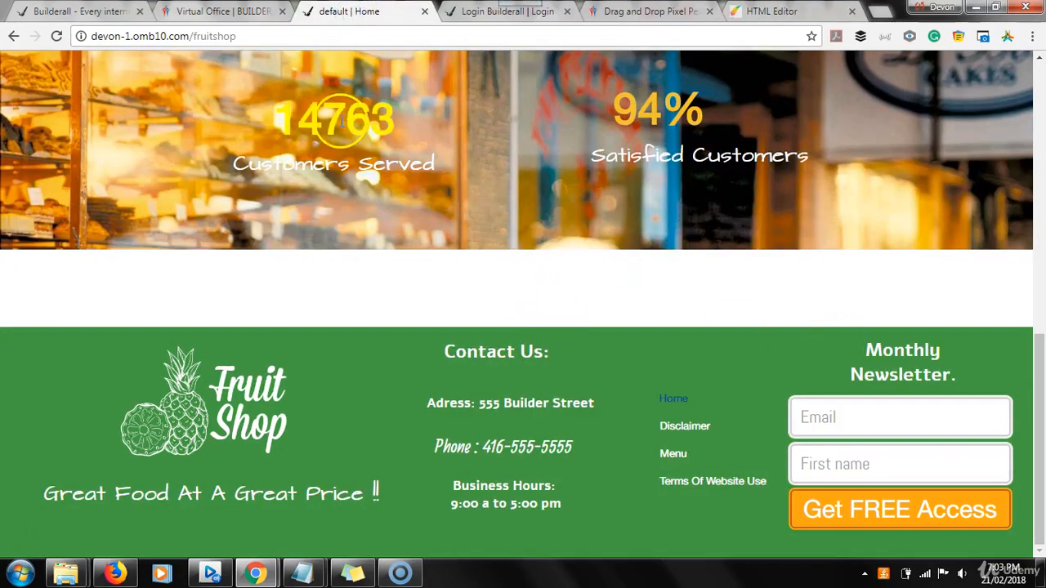
{"action": "left_click", "coordinate": [758, 12]}
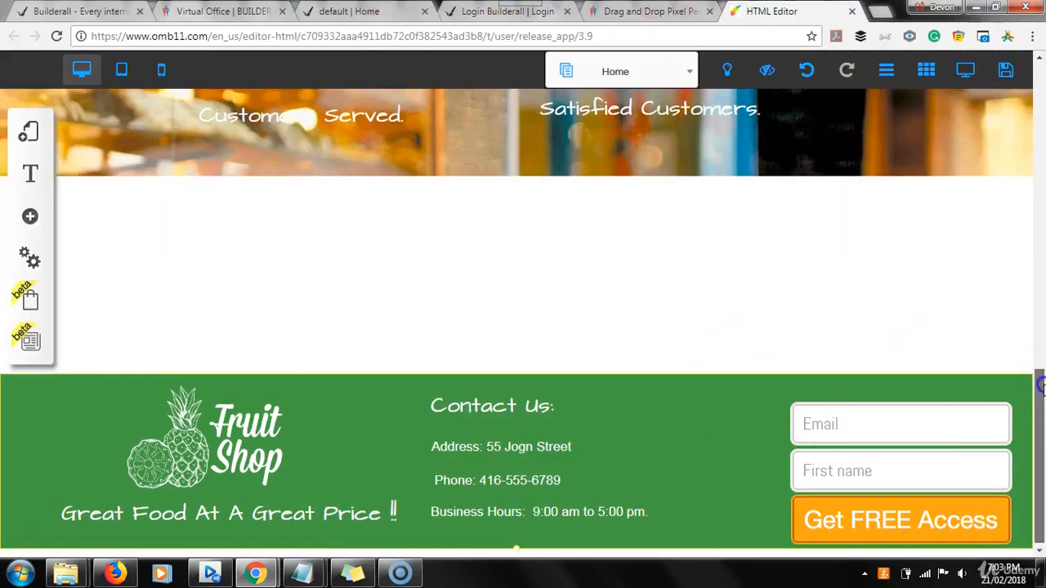
Close the white gap between the page content and the green footer
{"action": "scroll", "coordinate": [1040, 396], "scroll_direction": "up", "scroll_amount": 1}
{"action": "scroll", "coordinate": [1040, 400], "scroll_direction": "down", "scroll_amount": 1}
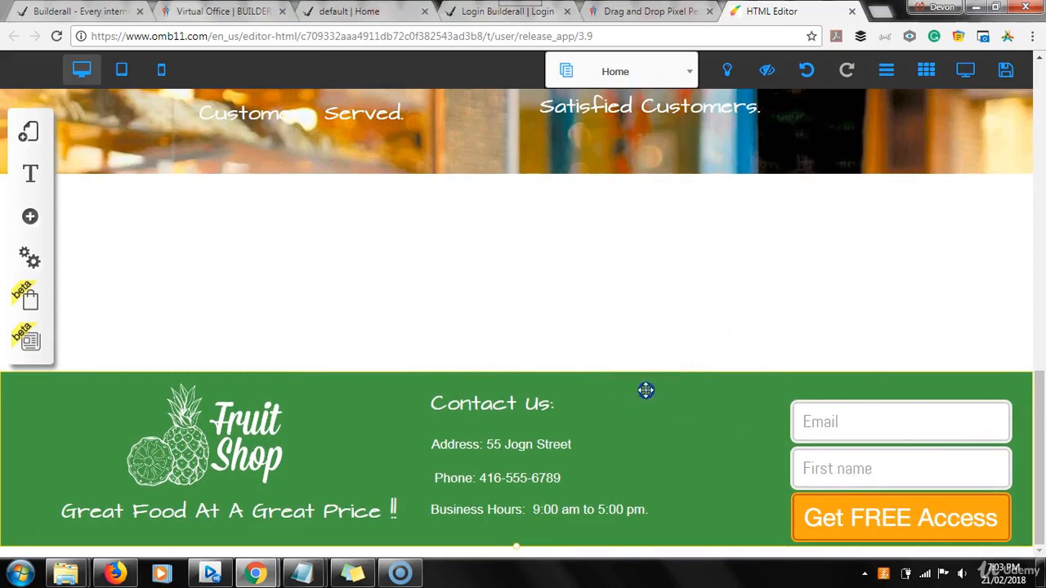
{"action": "left_click_drag", "start_coordinate": [645, 365], "coordinate": [645, 366]}
{"action": "left_click_drag", "start_coordinate": [647, 409], "coordinate": [649, 396]}
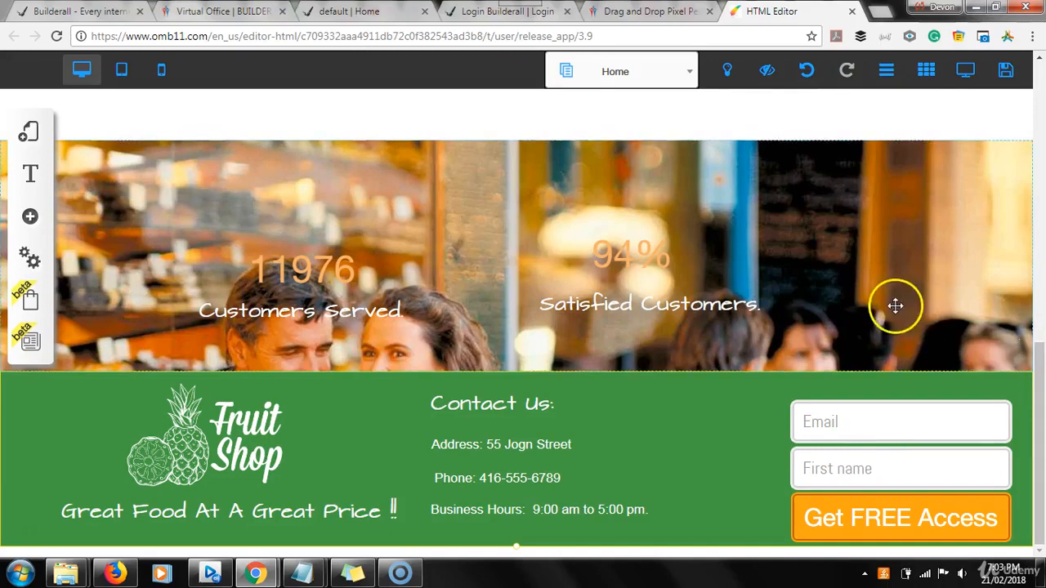
{"action": "left_click_drag", "start_coordinate": [894, 306], "coordinate": [891, 227]}
Paste a copy of the Business Hours text above the signup form and narrow its box
{"action": "left_click", "coordinate": [720, 446]}
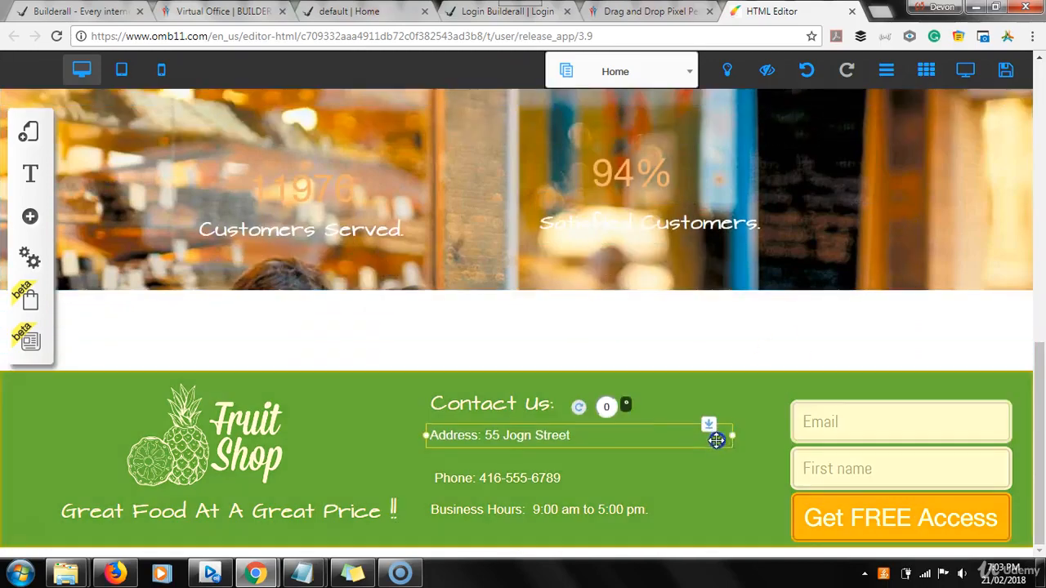
{"action": "left_click", "coordinate": [836, 389]}
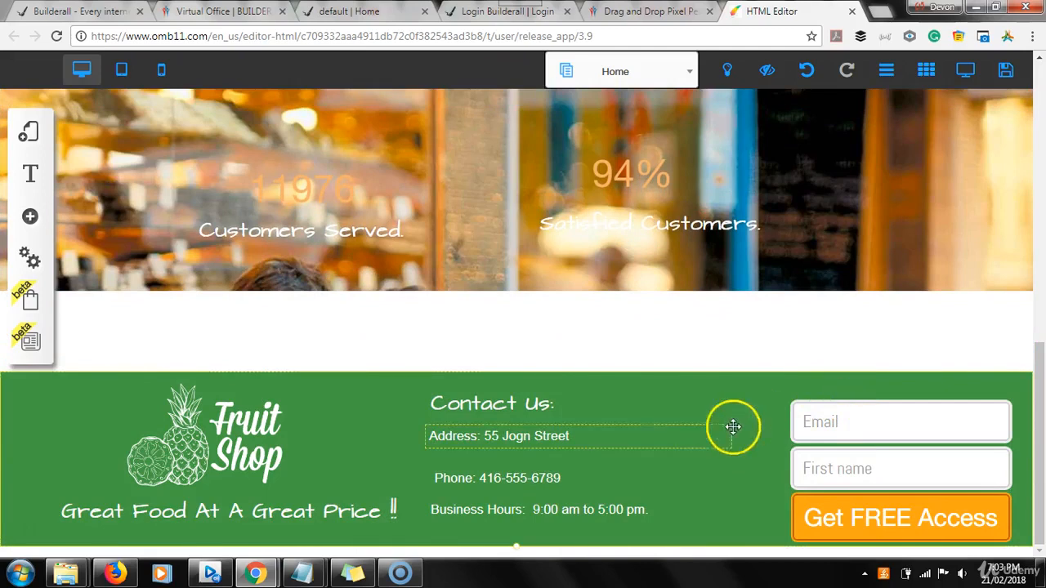
{"action": "left_click", "coordinate": [540, 442]}
{"action": "key", "text": "ctrl+v"}
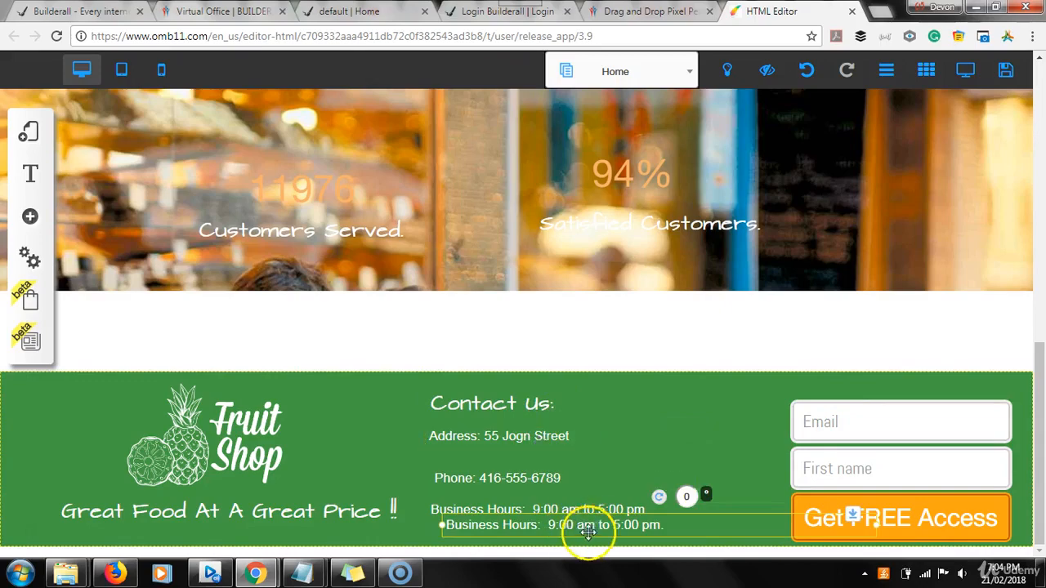
{"action": "left_click_drag", "start_coordinate": [585, 527], "coordinate": [726, 384]}
{"action": "left_click_drag", "start_coordinate": [1017, 389], "coordinate": [845, 393]}
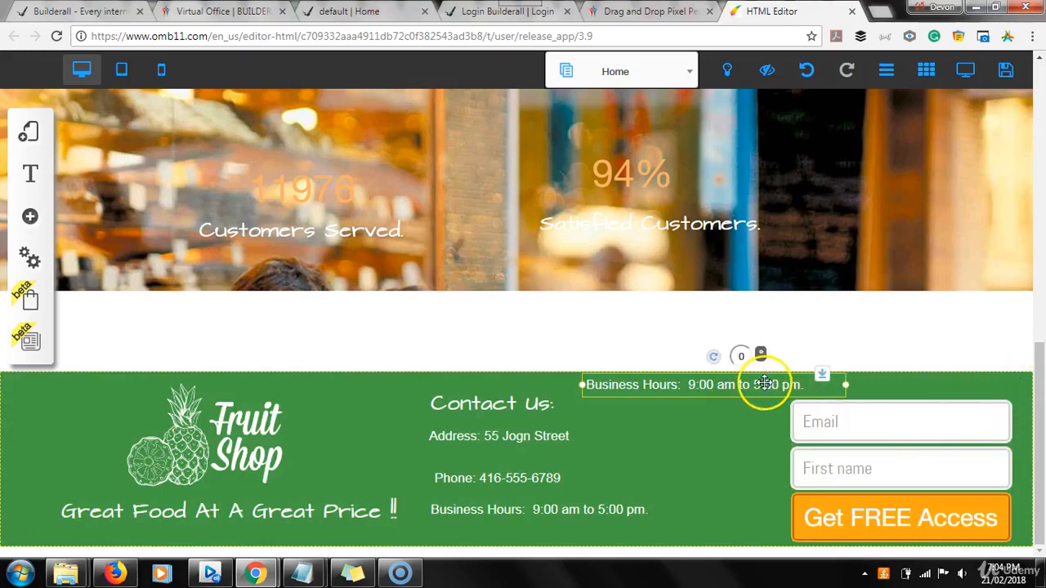
{"action": "double_click", "coordinate": [766, 384]}
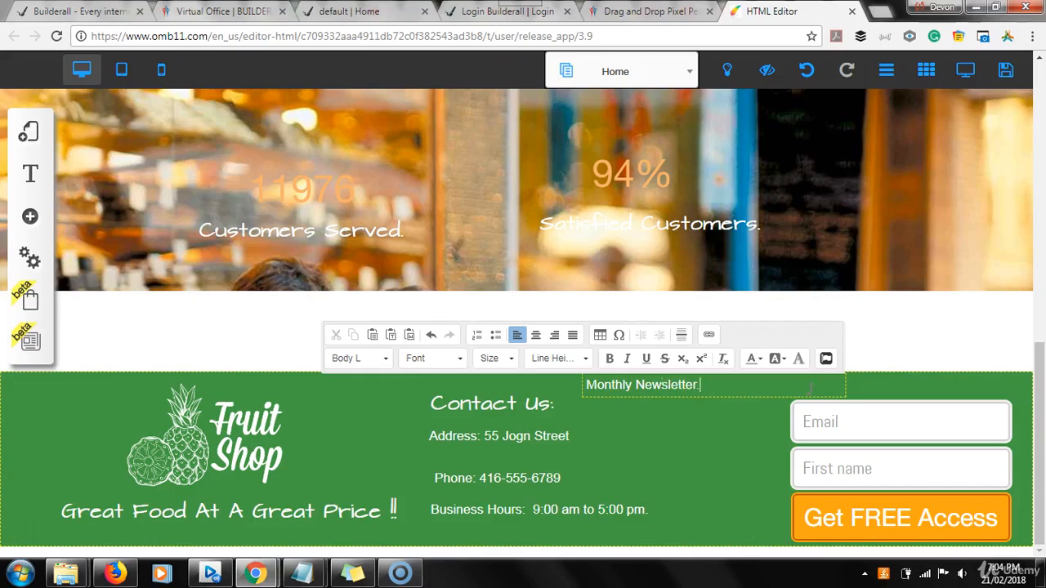
Fit the 'Monthly Newsletter.' heading directly above the Email field, then open the optin form's Email Marketing settings
{"action": "left_click", "coordinate": [728, 455]}
{"action": "left_click", "coordinate": [637, 378]}
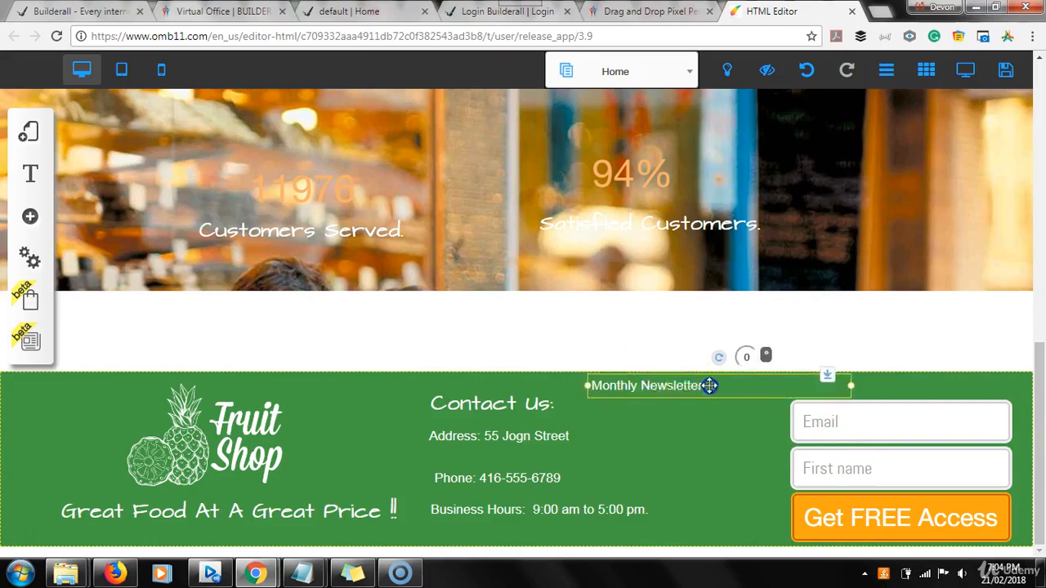
{"action": "left_click_drag", "start_coordinate": [709, 386], "coordinate": [657, 391]}
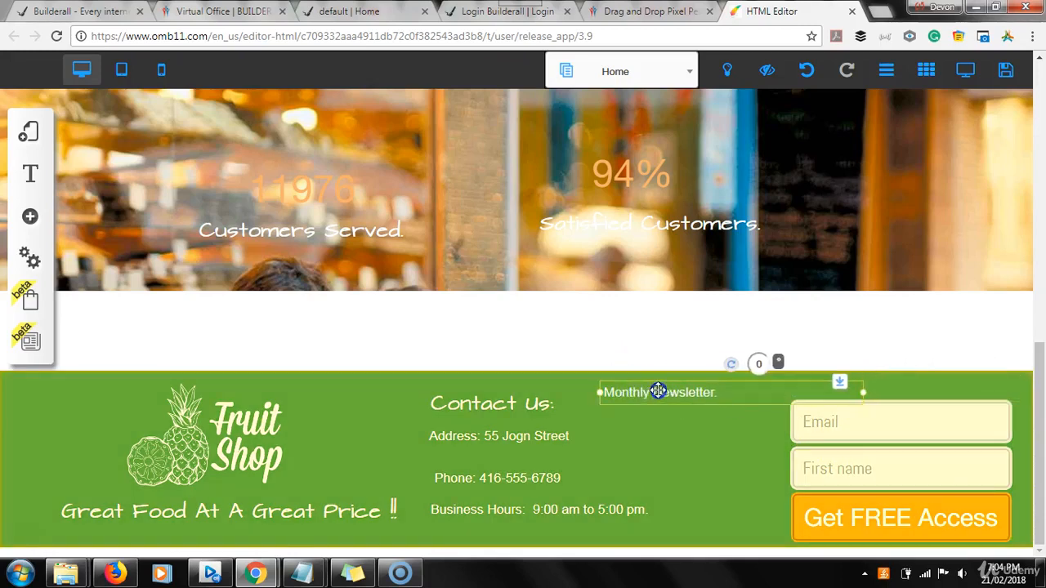
{"action": "left_click_drag", "start_coordinate": [863, 393], "coordinate": [773, 397]}
{"action": "left_click_drag", "start_coordinate": [665, 401], "coordinate": [884, 389]}
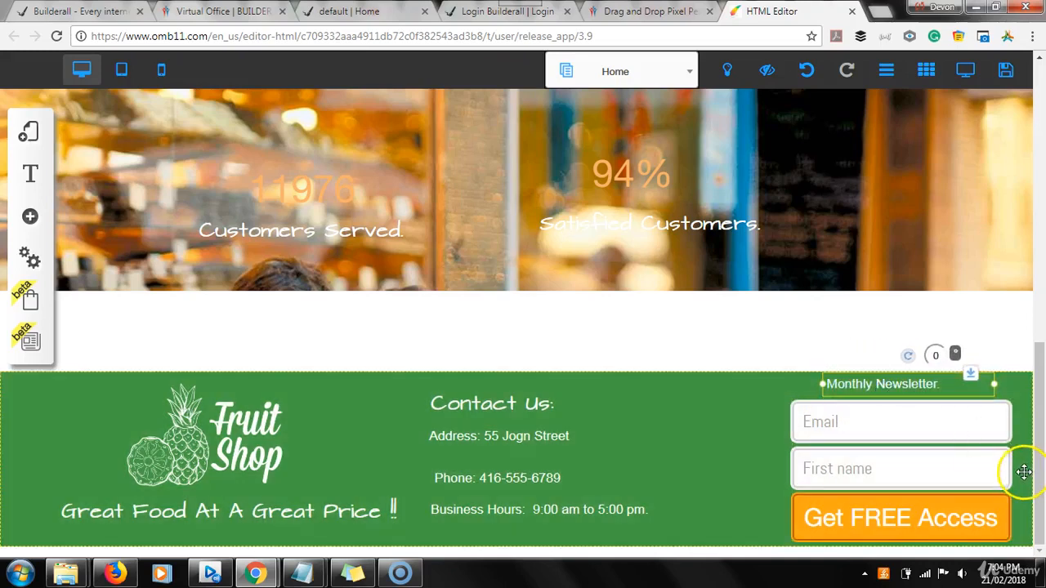
{"action": "left_click", "coordinate": [1024, 471]}
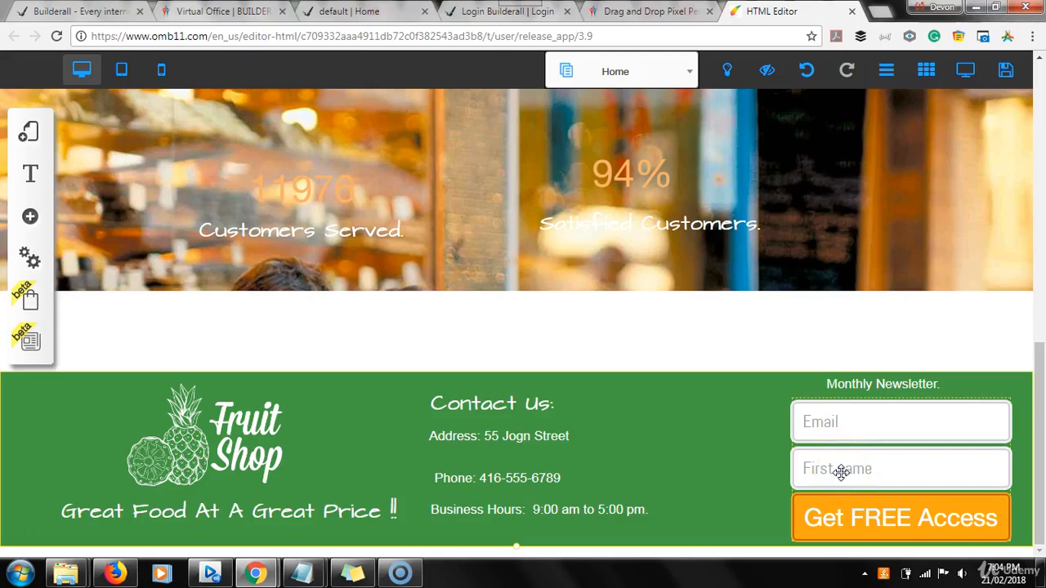
{"action": "left_click", "coordinate": [956, 433]}
{"action": "left_click", "coordinate": [878, 433]}
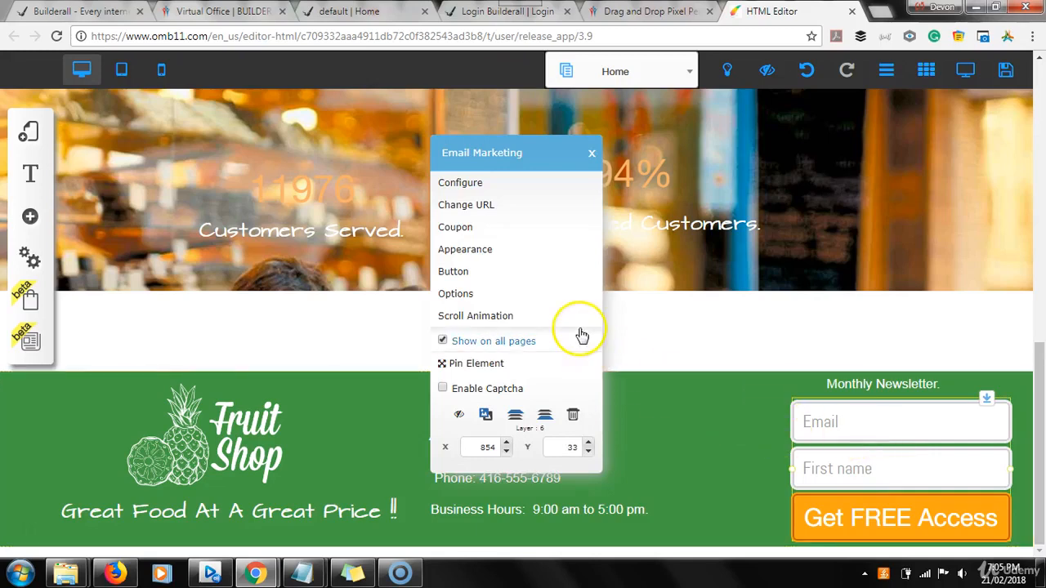
Dismiss the Email Marketing options, then select the newsletter signup form and Address line to check them
{"action": "left_click", "coordinate": [470, 273]}
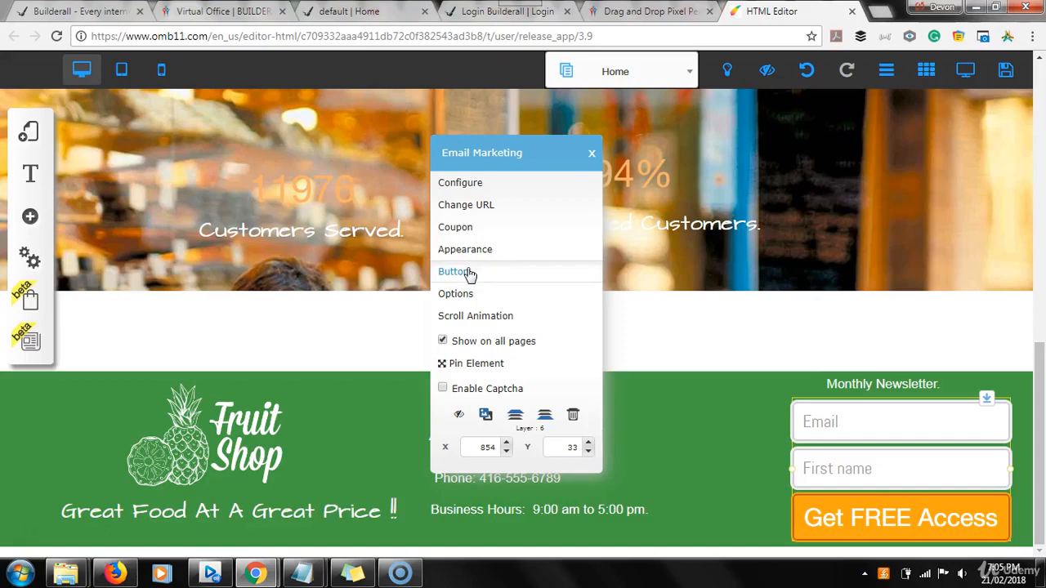
{"action": "left_click", "coordinate": [679, 383]}
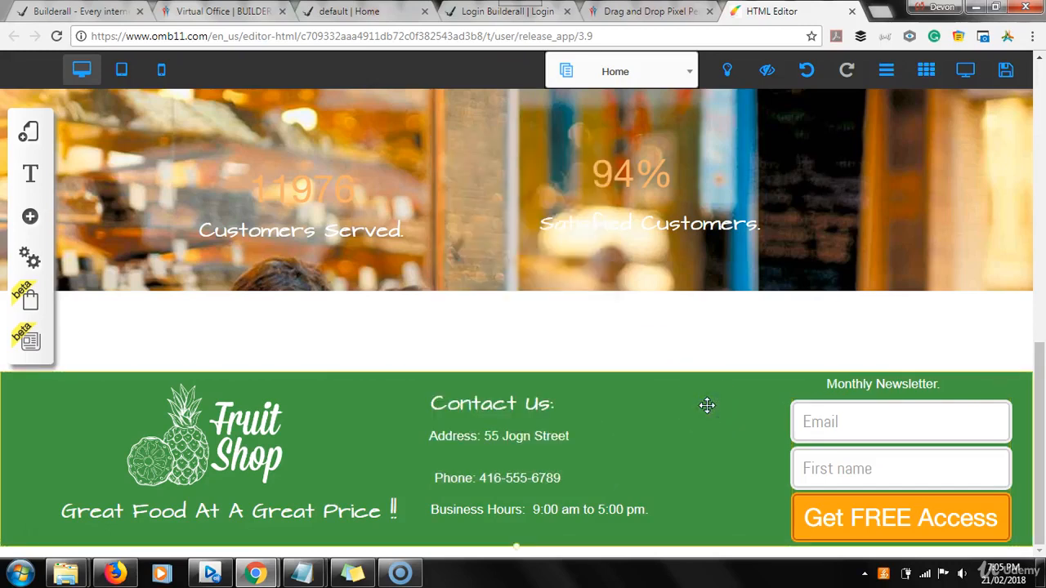
{"action": "left_click", "coordinate": [999, 496]}
{"action": "left_click", "coordinate": [917, 476]}
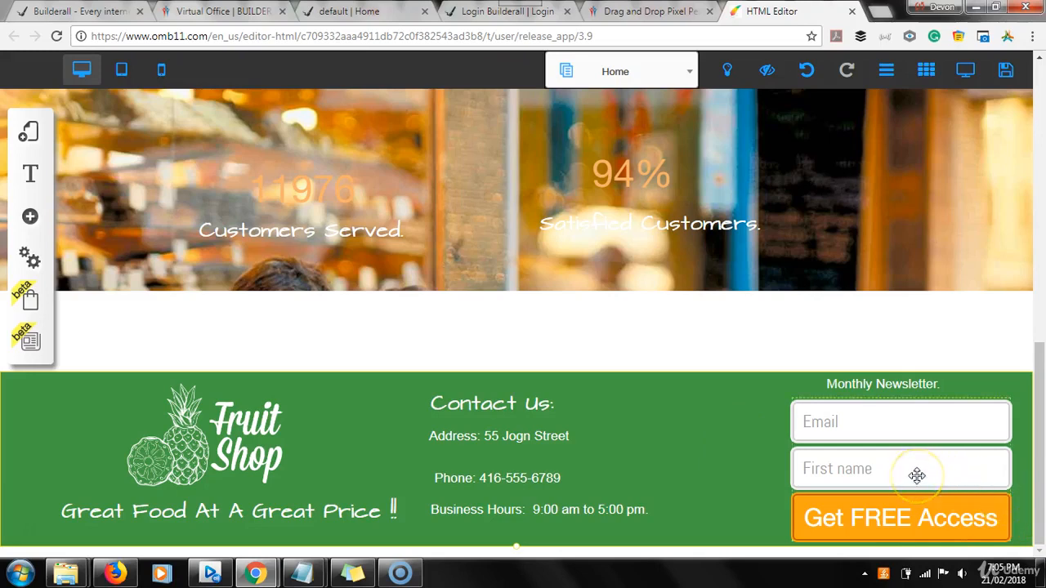
{"action": "left_click", "coordinate": [708, 458]}
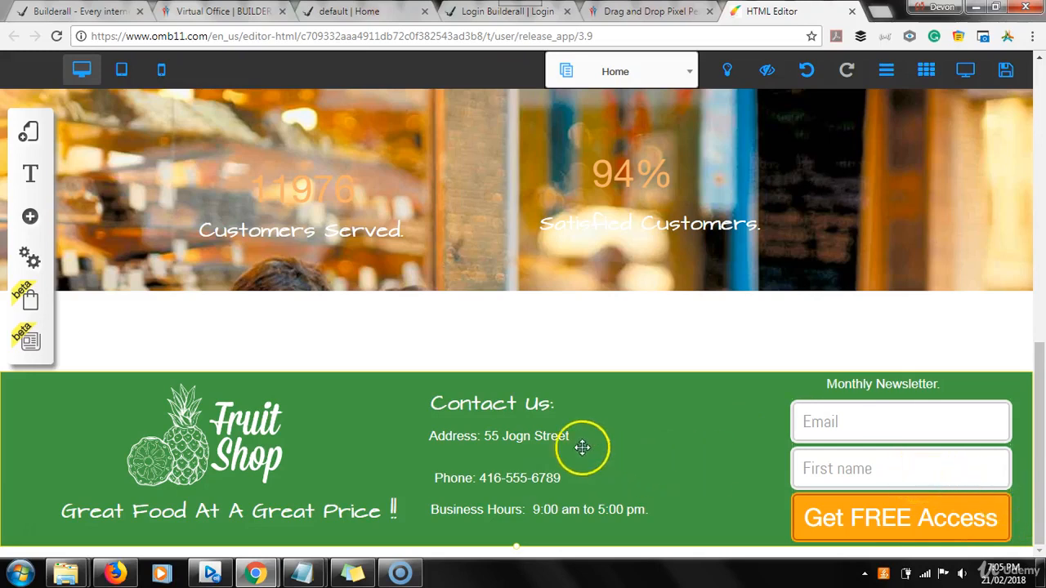
{"action": "left_click", "coordinate": [525, 438]}
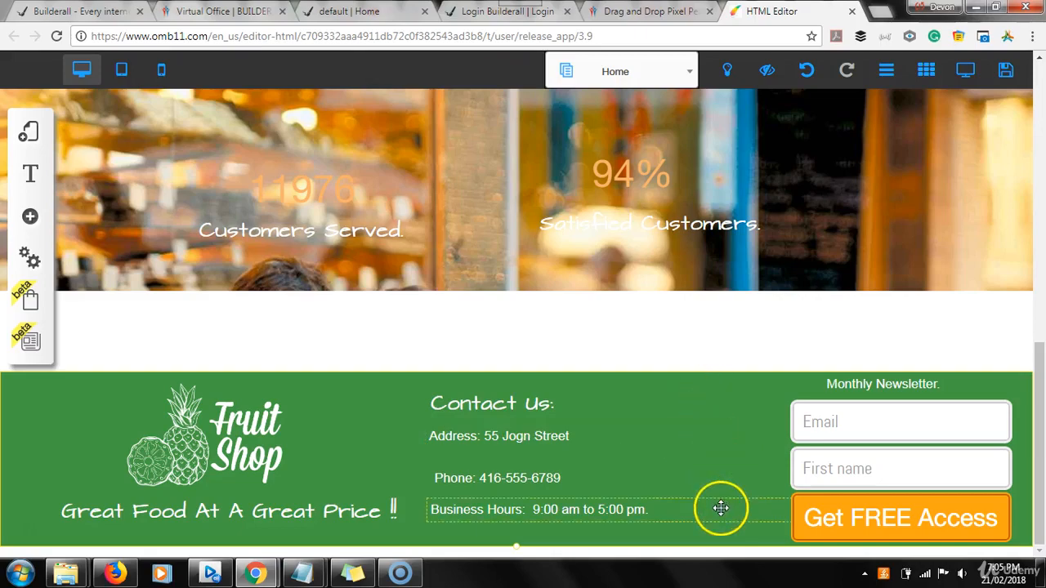
{"action": "left_click_drag", "start_coordinate": [1041, 422], "coordinate": [1042, 140]}
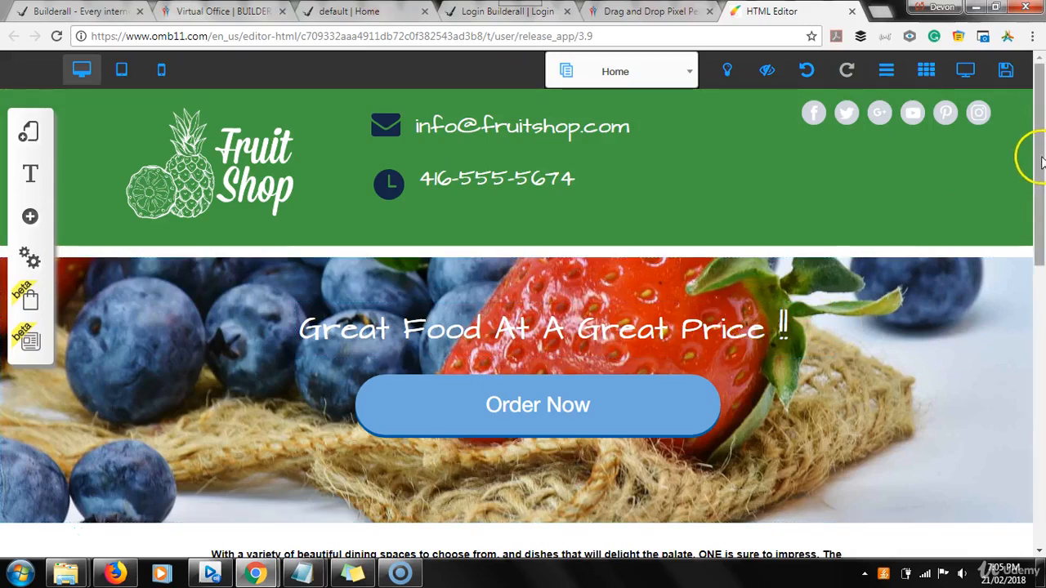
{"action": "left_click_drag", "start_coordinate": [1040, 174], "coordinate": [1041, 467]}
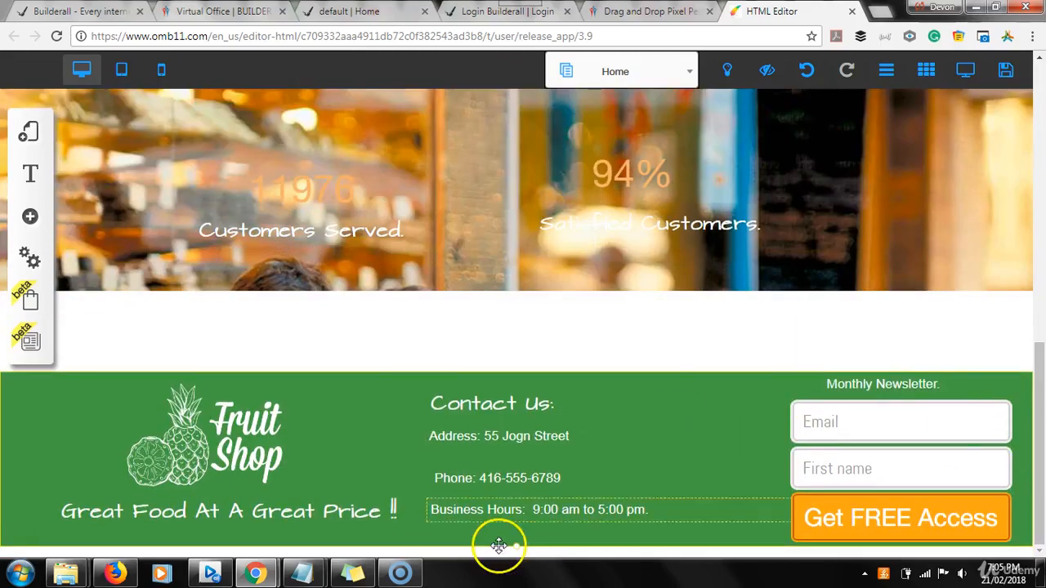
{"action": "mouse_move", "coordinate": [389, 577]}
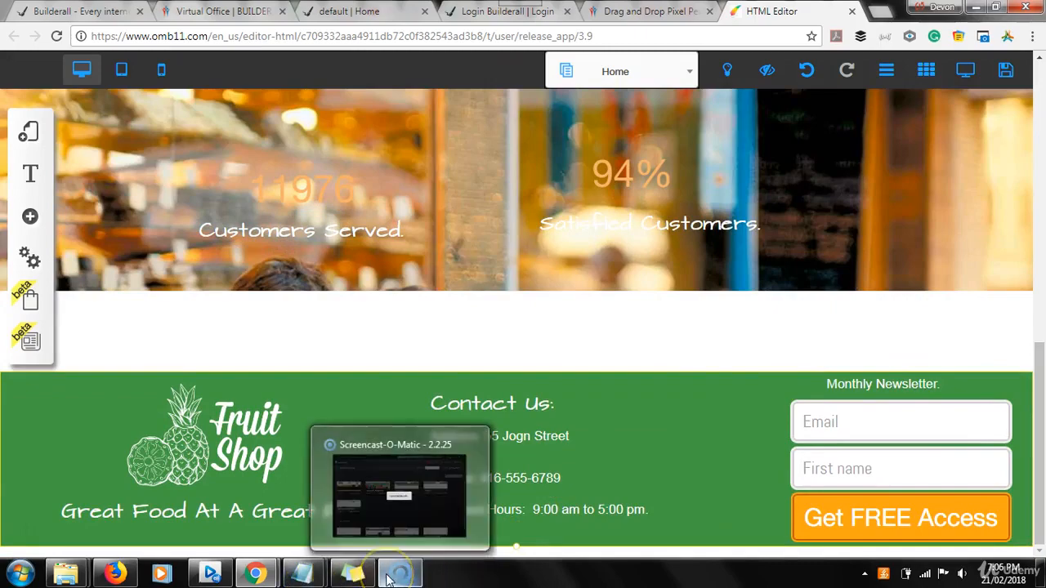